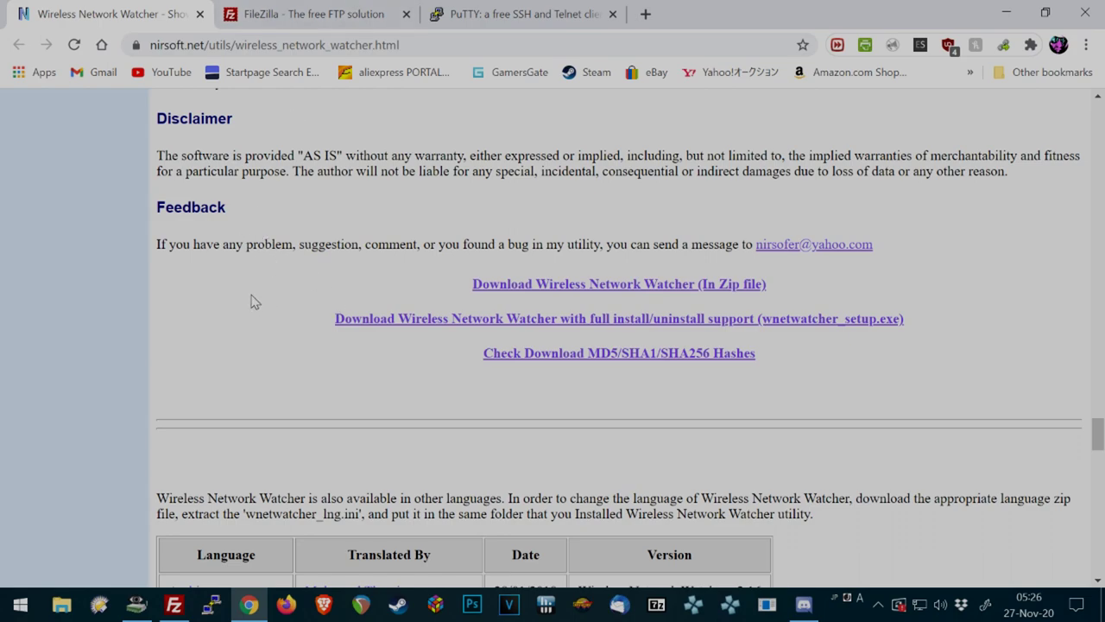
# - Look over the FileZilla and PuTTY home pages and minimize the browser window
pyautogui.hotkey('ctrl', 'Tab')
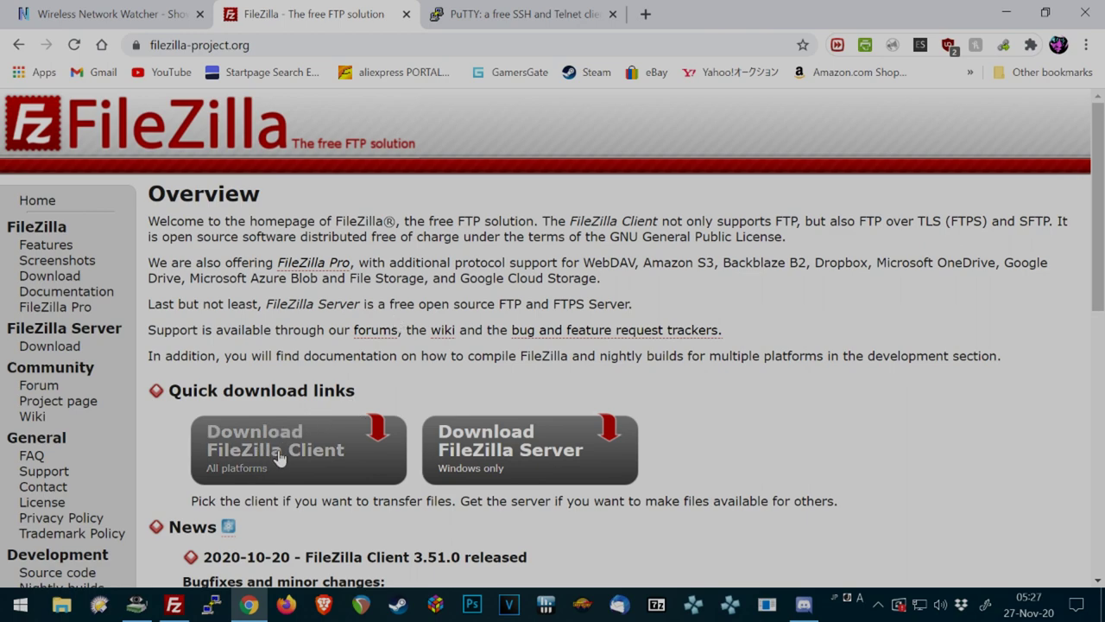
pyautogui.click(481, 14)
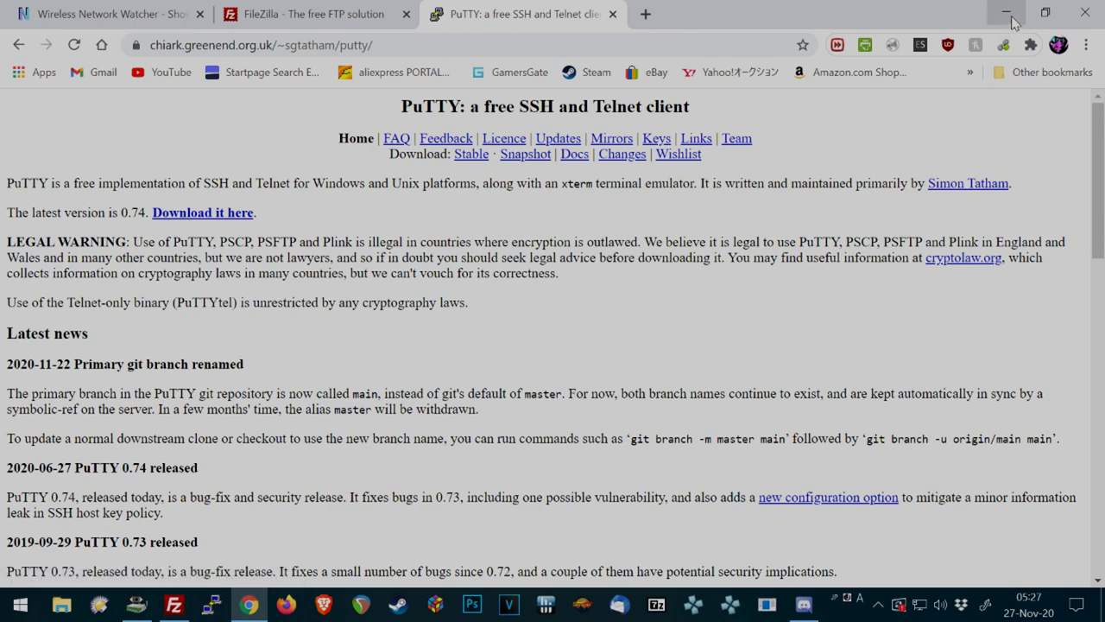
pyautogui.click(1007, 14)
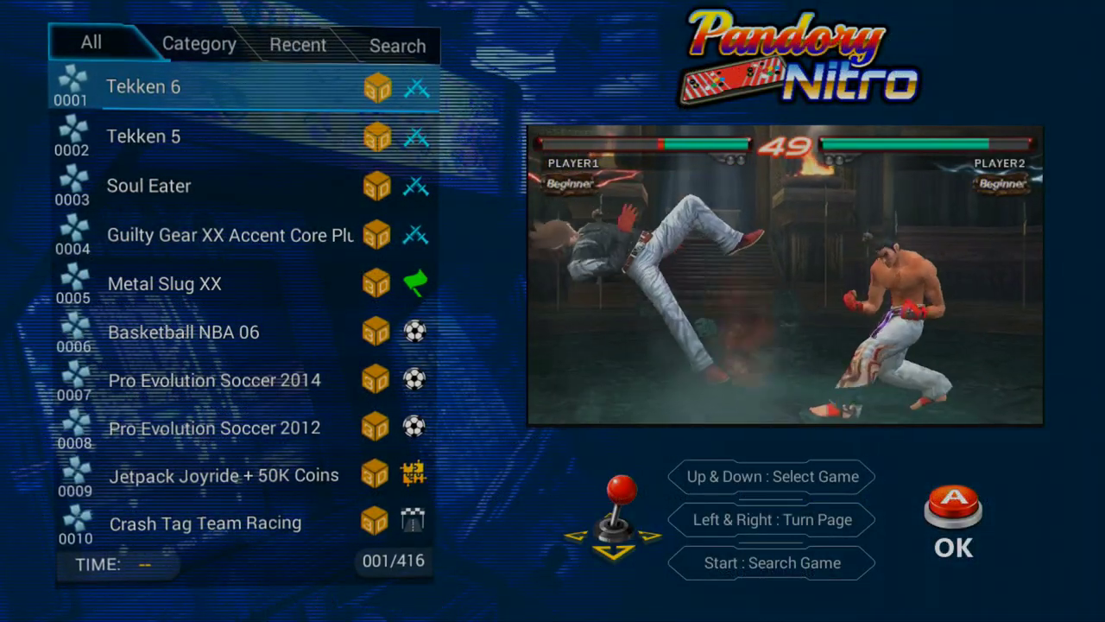
# - Open the Wi-Fi settings from the Pandory system settings and check the IP address of the connected network
pyautogui.press('Return')
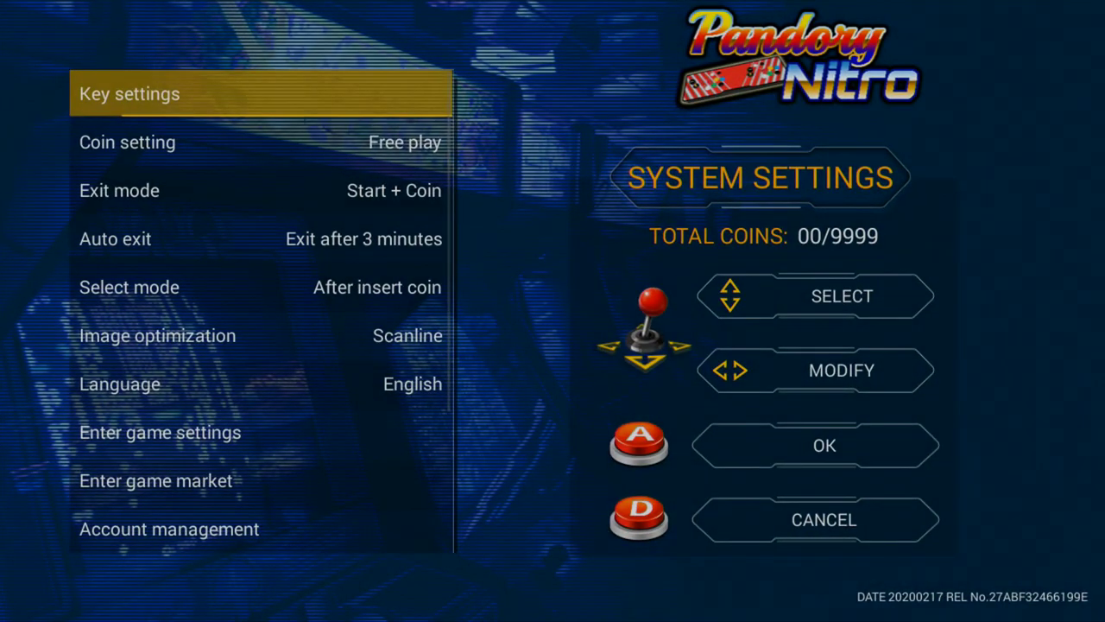
pyautogui.press('Down')
pyautogui.press('Down')
pyautogui.press('Down')
pyautogui.press('Down')
pyautogui.press('Down')
pyautogui.press('Down')
pyautogui.press('Down')
pyautogui.press('Down')
pyautogui.press('Down')
pyautogui.press('Down')
pyautogui.press('Down')
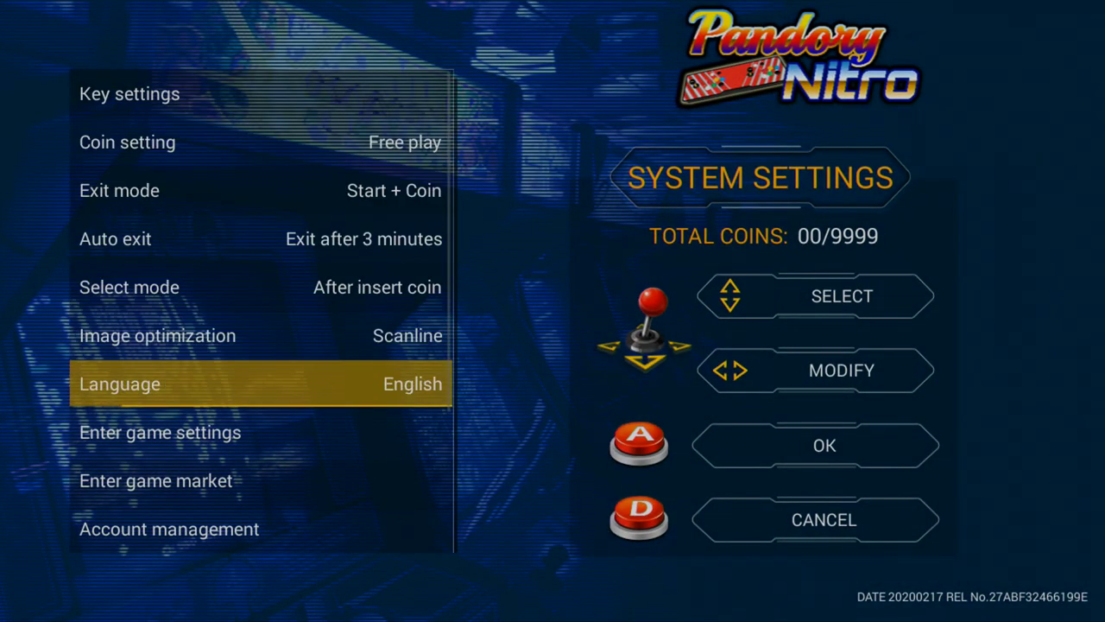
pyautogui.press('Return')
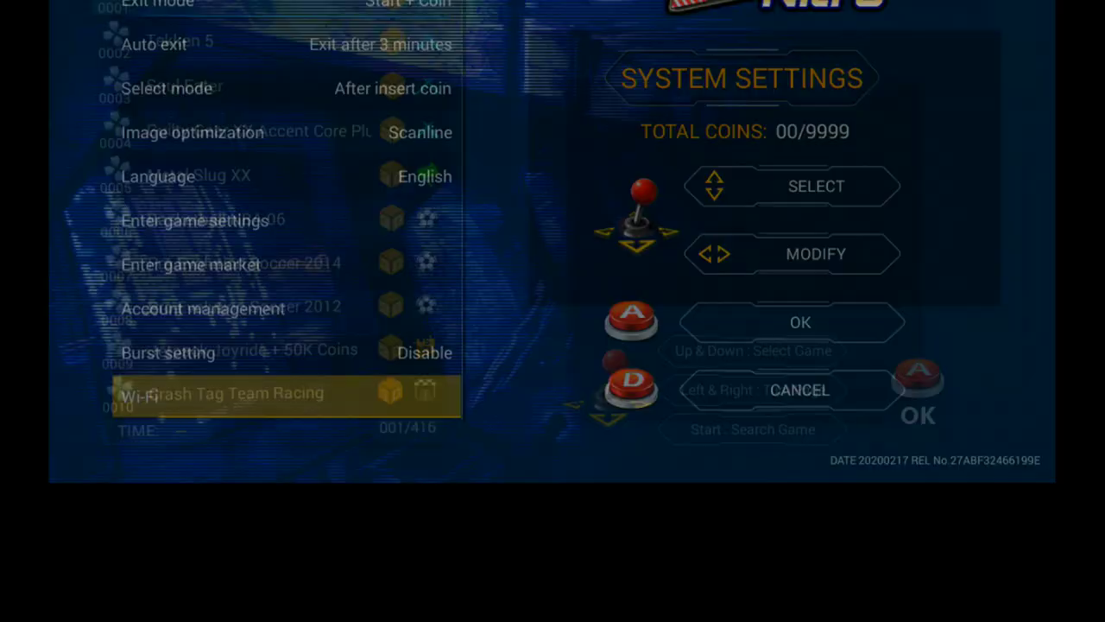
pyautogui.press('Down')
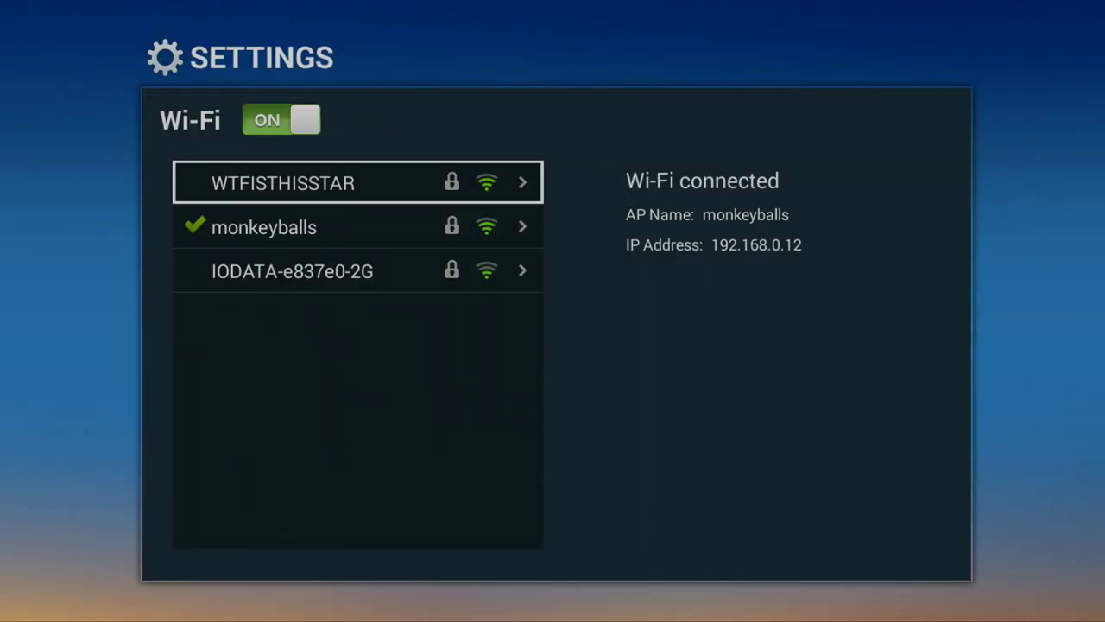
pyautogui.press('Up')
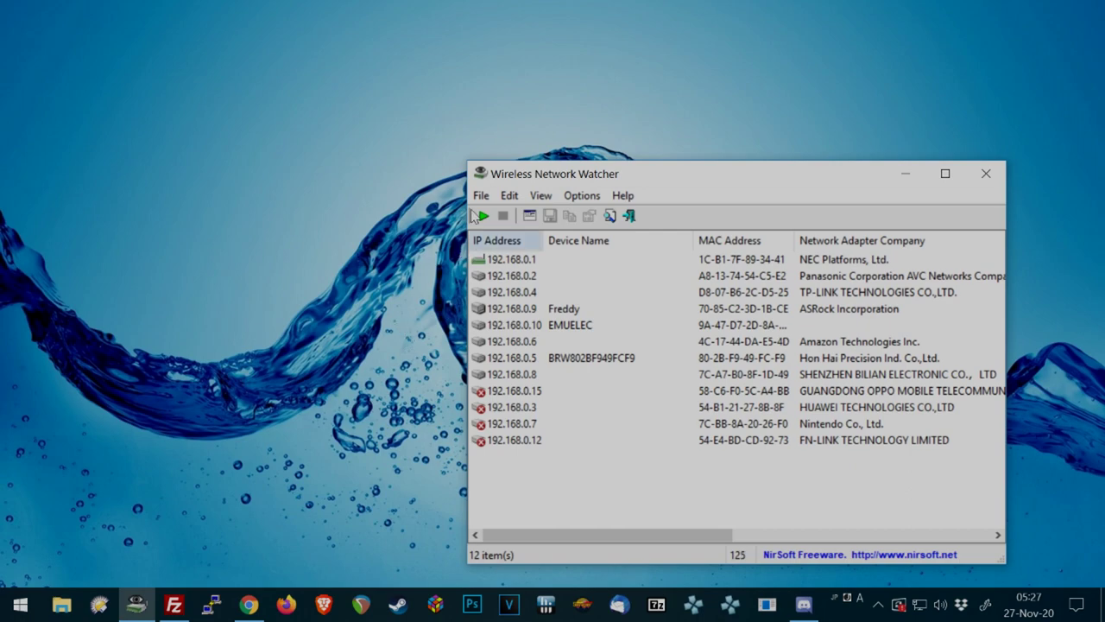
# - Switch to Wireless Network Watcher and scan the network for connected devices
pyautogui.click(484, 217)
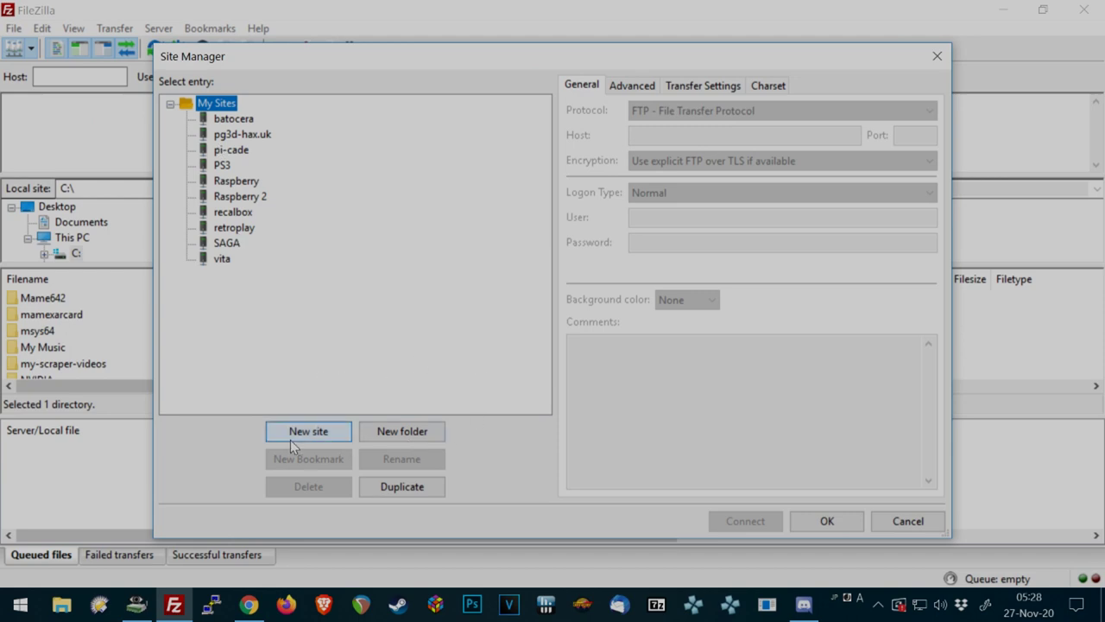
# - In FileZilla's Site Manager, create a new FTP site with host 192.168.0.12, port 7777 and Anonymous logon
pyautogui.click(301, 434)
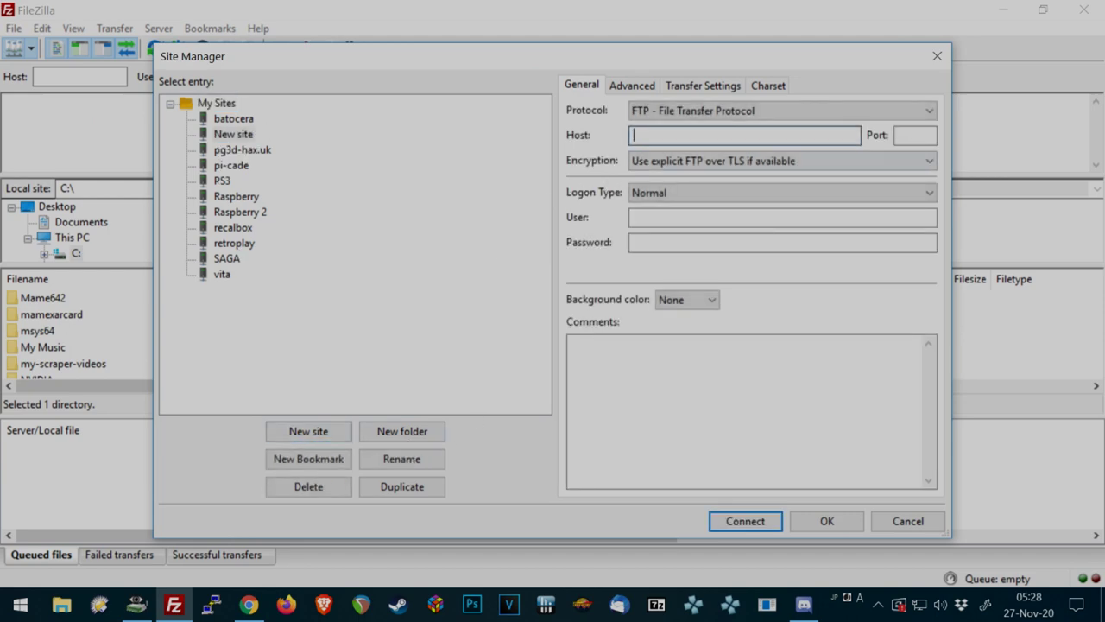
pyautogui.click(639, 135)
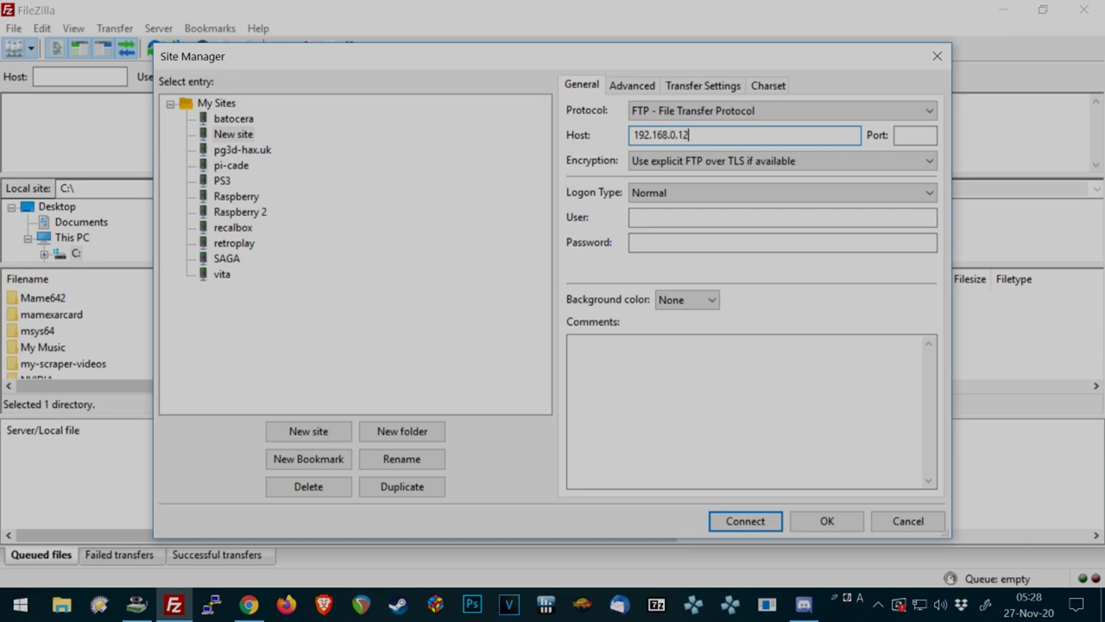
pyautogui.click(915, 135)
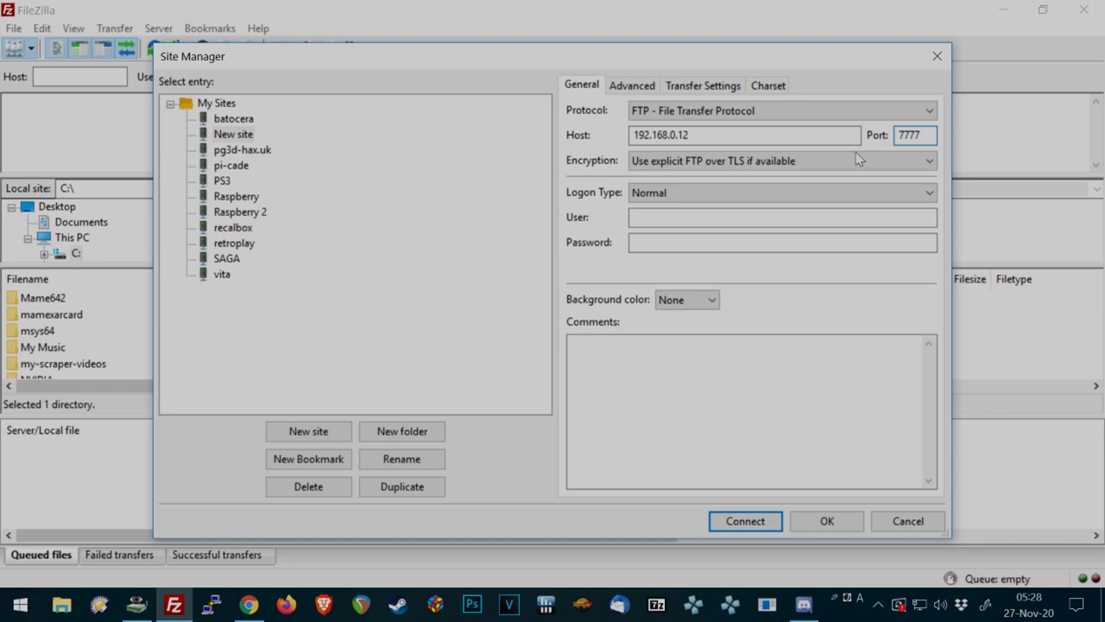
pyautogui.click(649, 193)
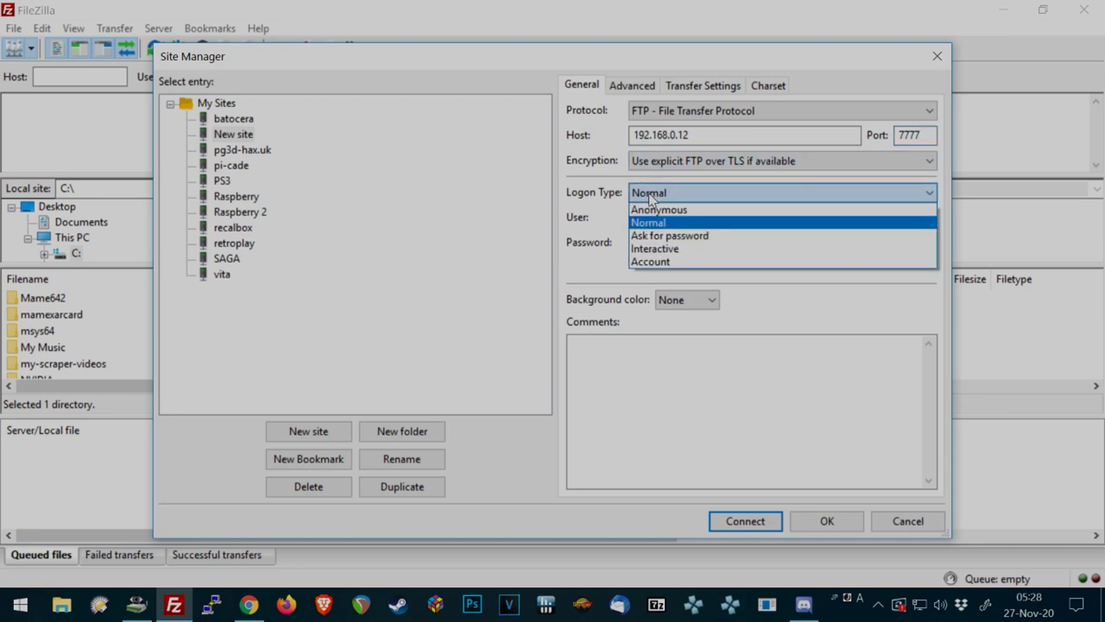
pyautogui.click(658, 210)
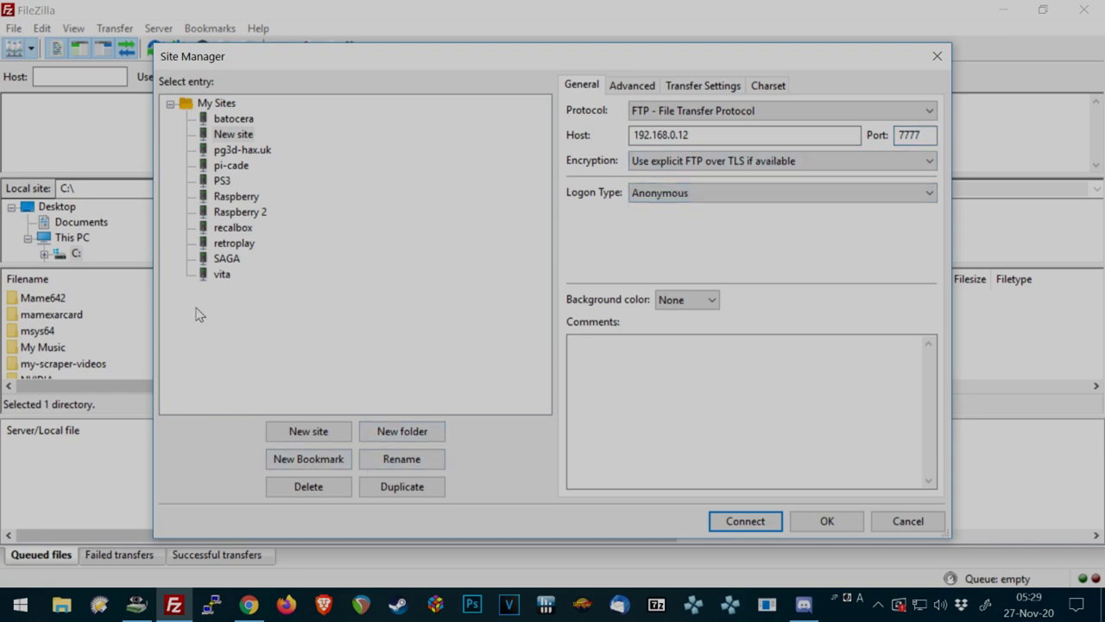
# - Rename the new site SAGA4188 and connect to it
pyautogui.click(235, 137)
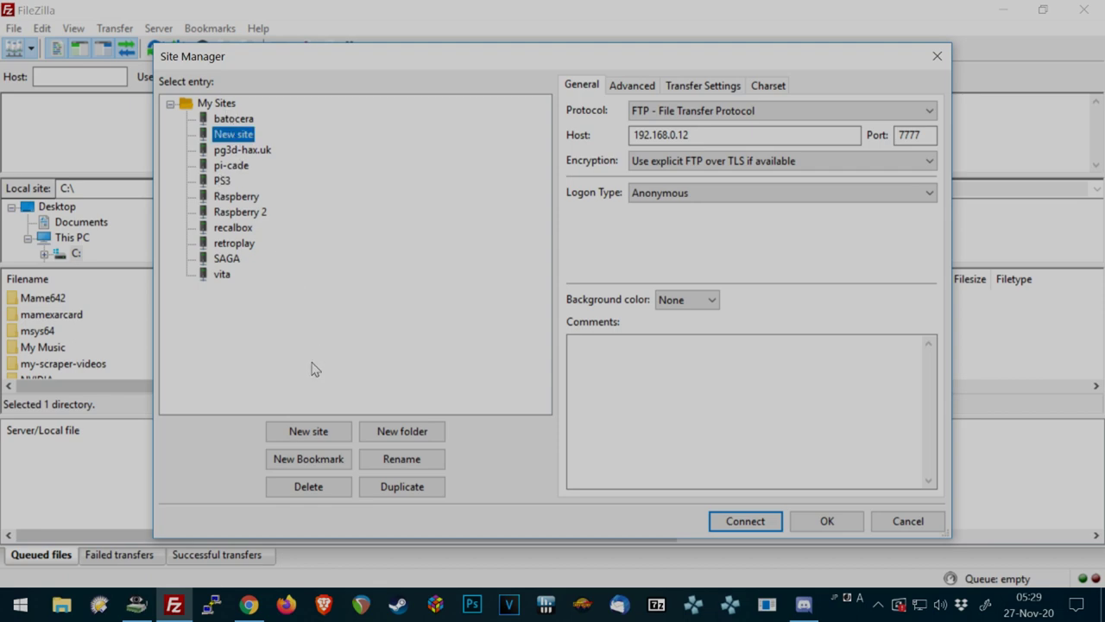
pyautogui.click(402, 459)
pyautogui.write('SAGA')
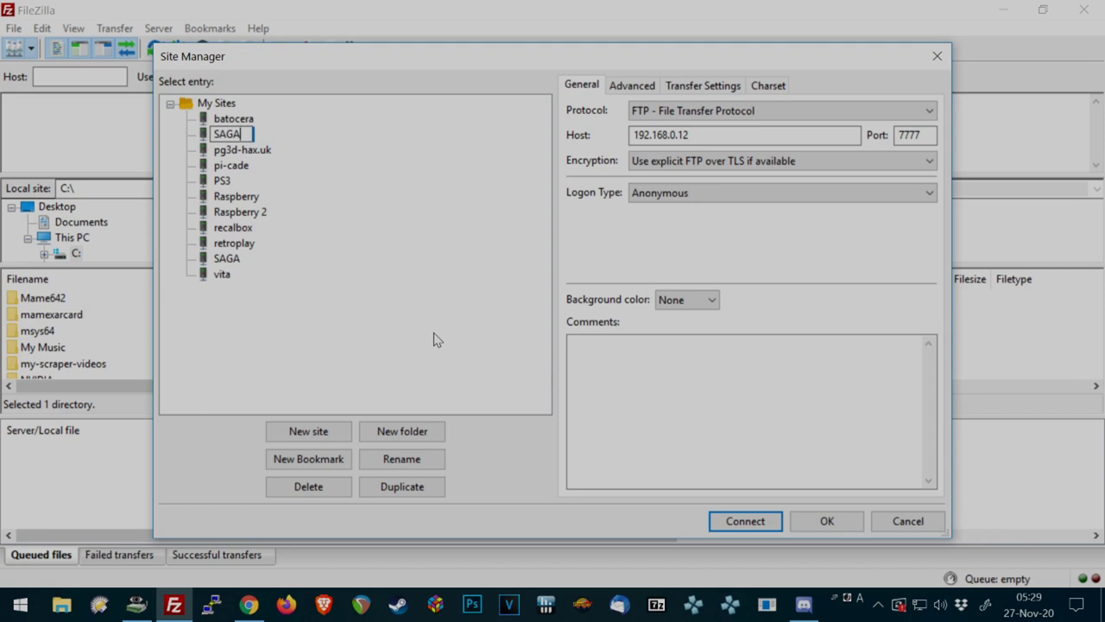
pyautogui.write('4188')
pyautogui.press('Return')
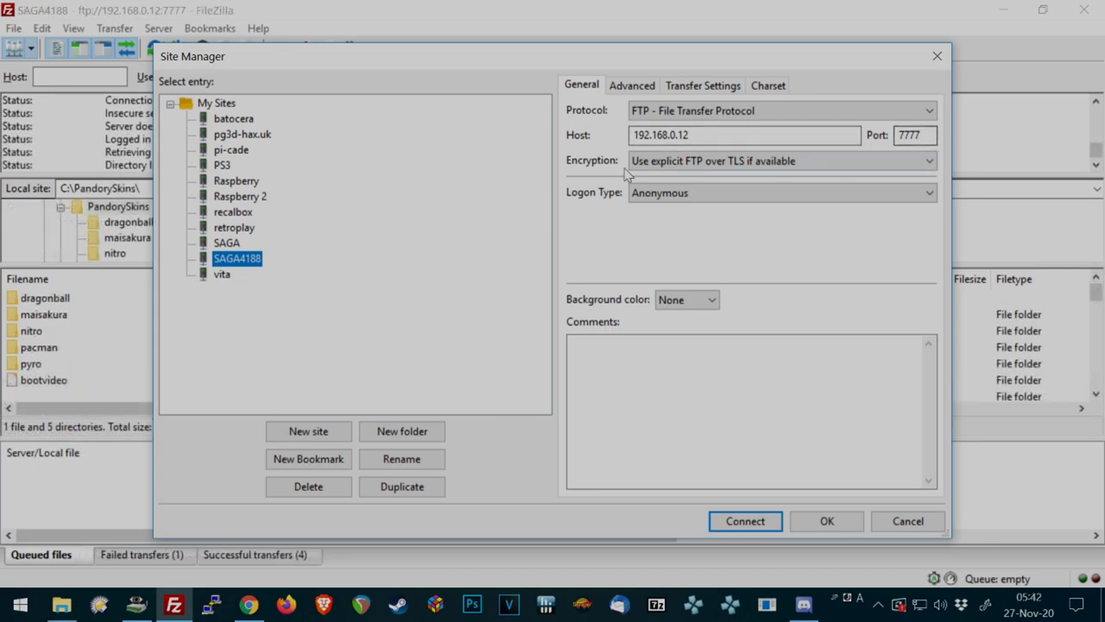
pyautogui.click(745, 521)
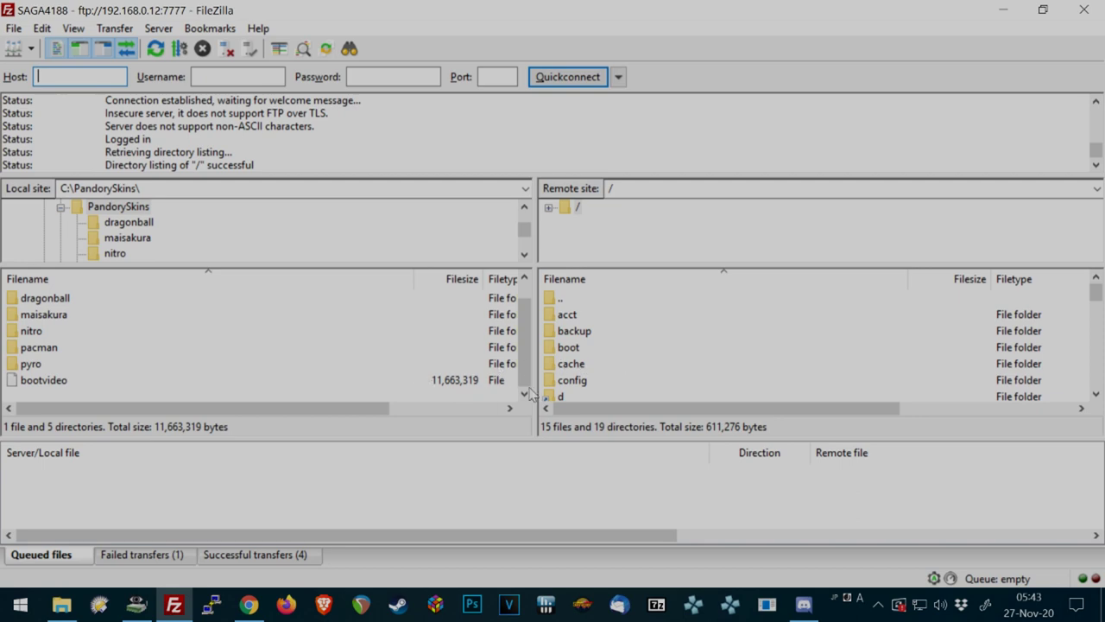
# - Open the remote folder /data/edata/skin and look over its skin image files
pyautogui.scroll(-1, 581, 363)
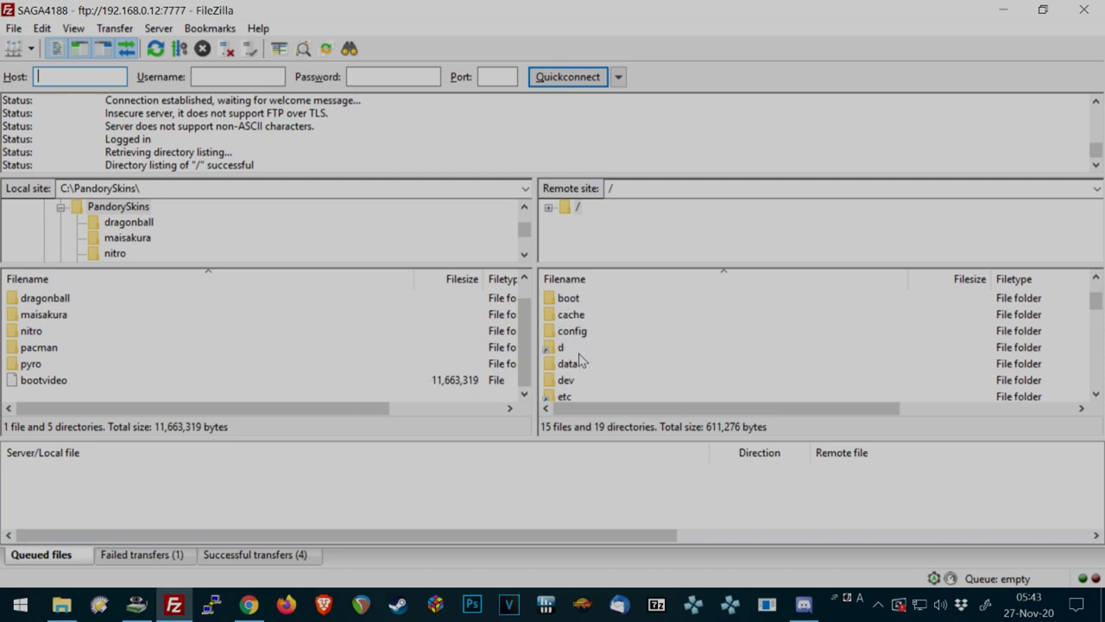
pyautogui.doubleClick(568, 363)
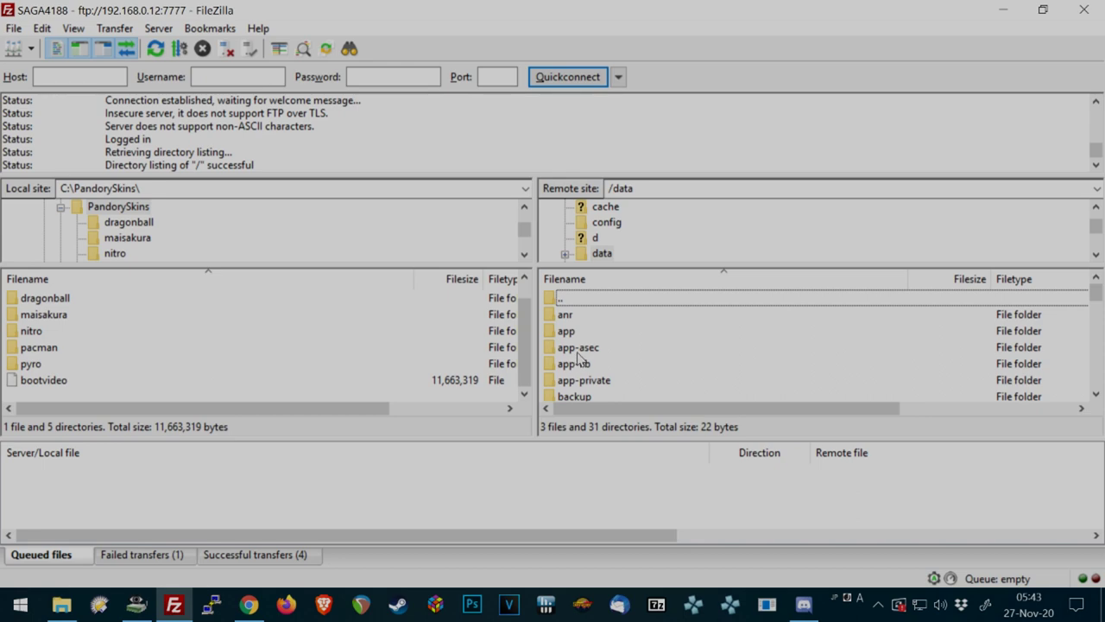
pyautogui.scroll(-2, 580, 357)
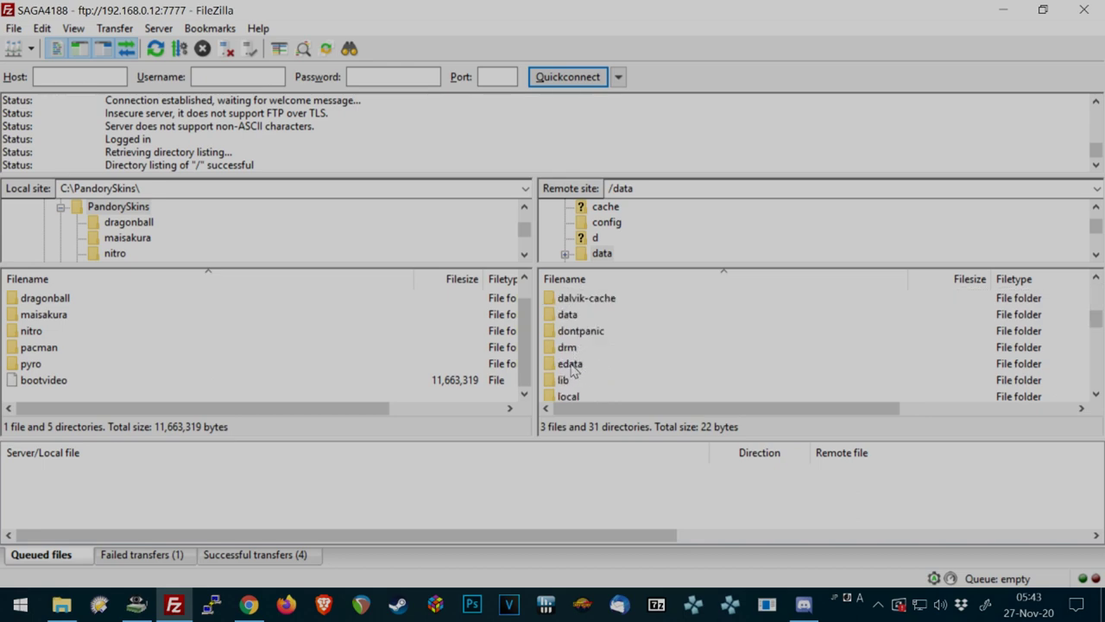
pyautogui.doubleClick(571, 365)
pyautogui.click(577, 318)
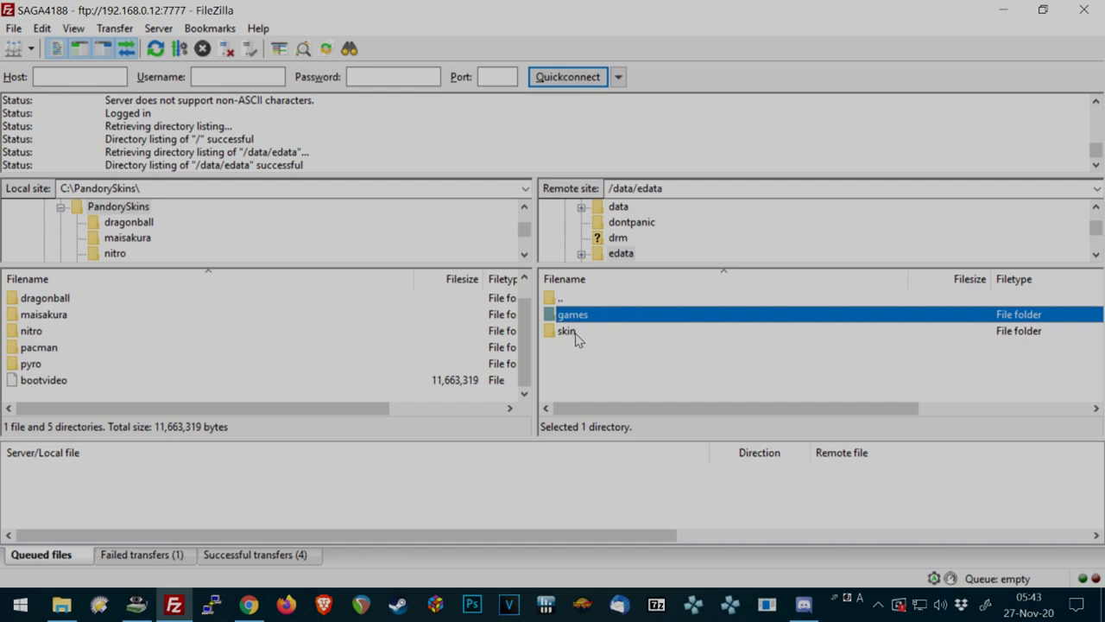
pyautogui.click(585, 361)
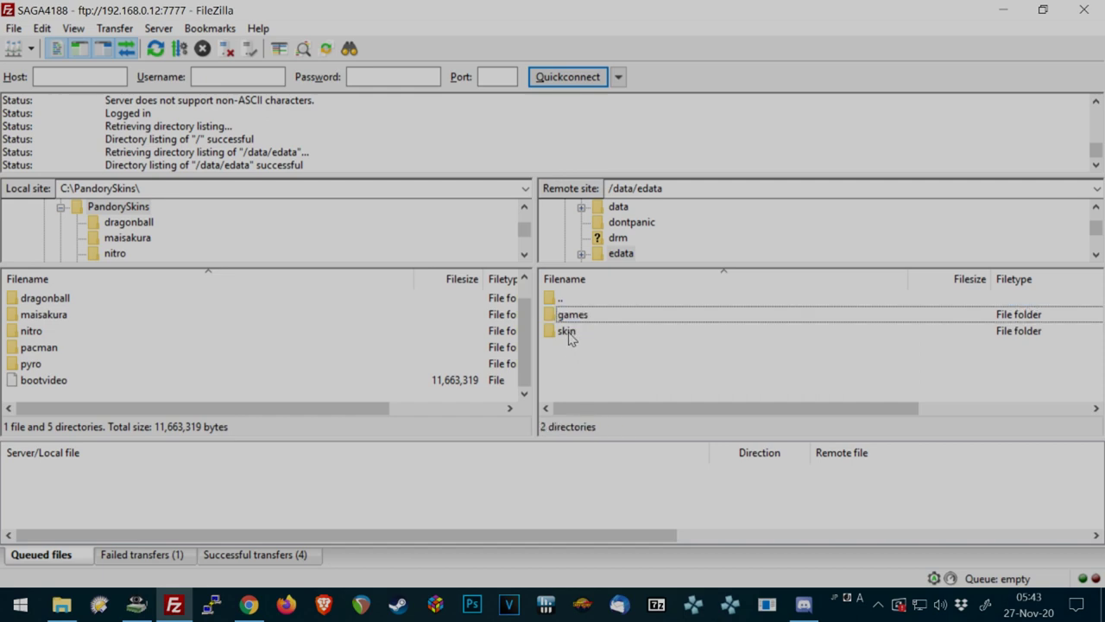
pyautogui.doubleClick(568, 333)
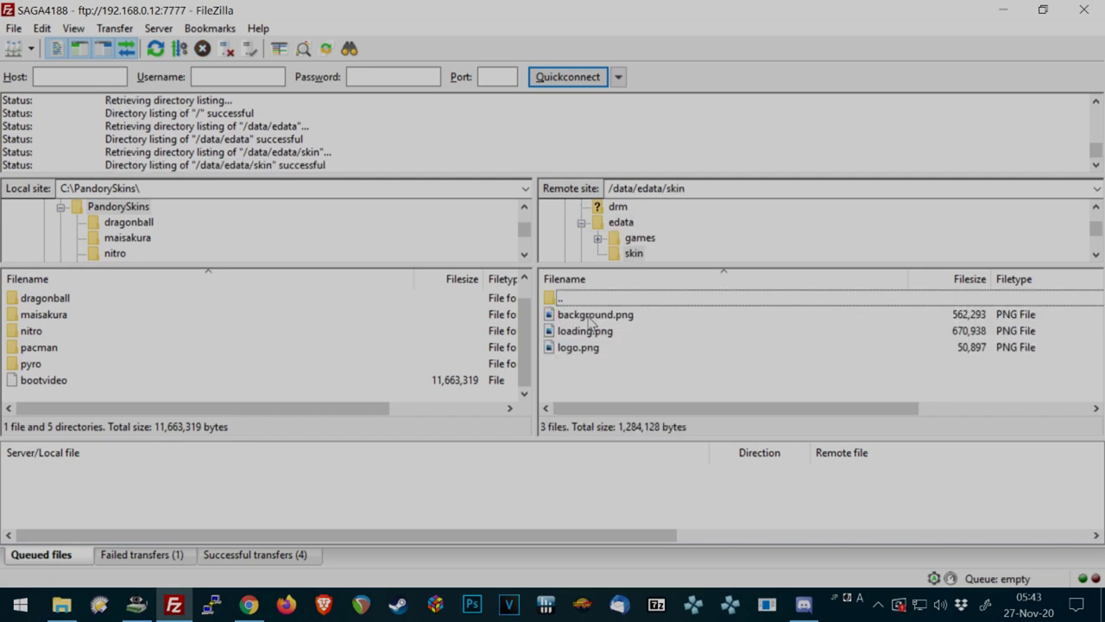
pyautogui.moveTo(604, 371); pyautogui.dragTo(583, 314)
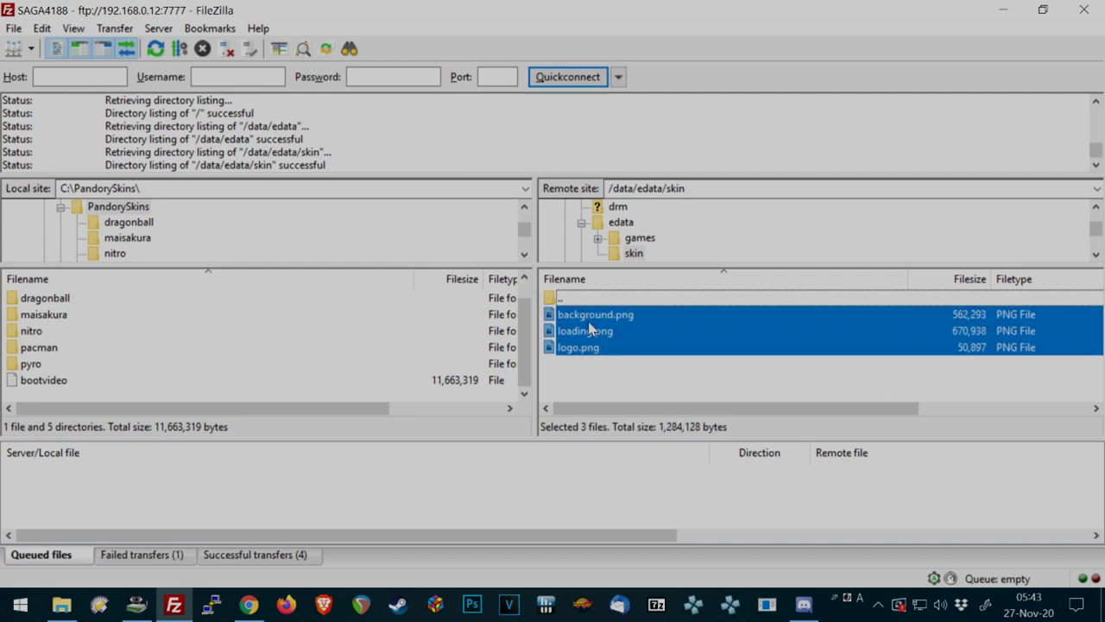
pyautogui.click(583, 378)
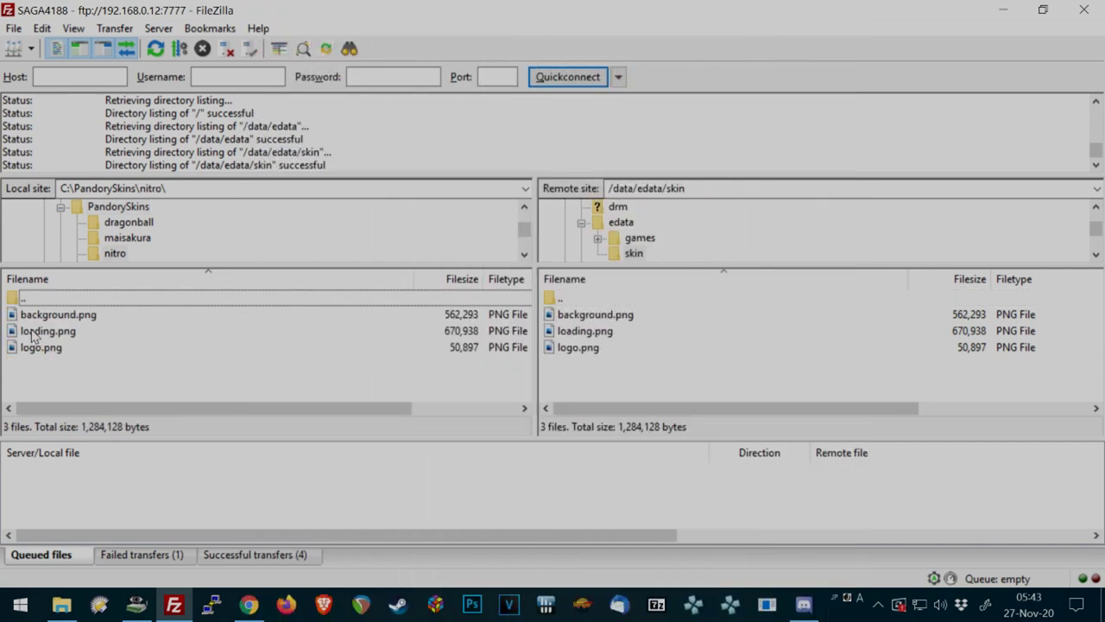
# - Upload background.png, loading.png and logo.png from the local maisakura folder to /data/edata/skin, replacing the existing files, and dismiss the transfer notification
pyautogui.doubleClick(59, 299)
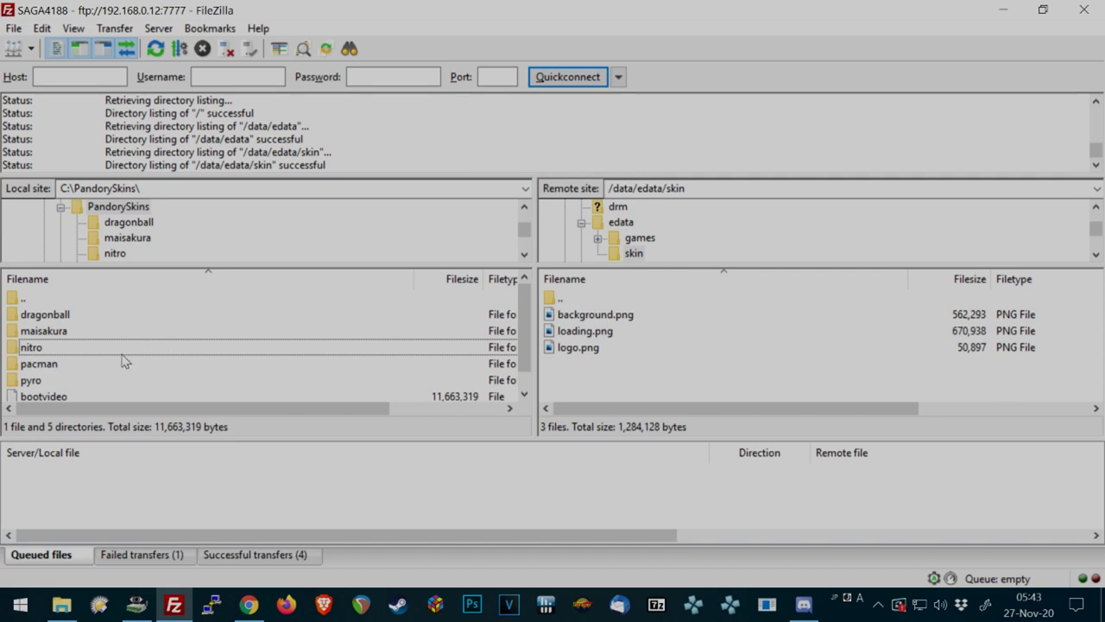
pyautogui.scroll(-1, 95, 377)
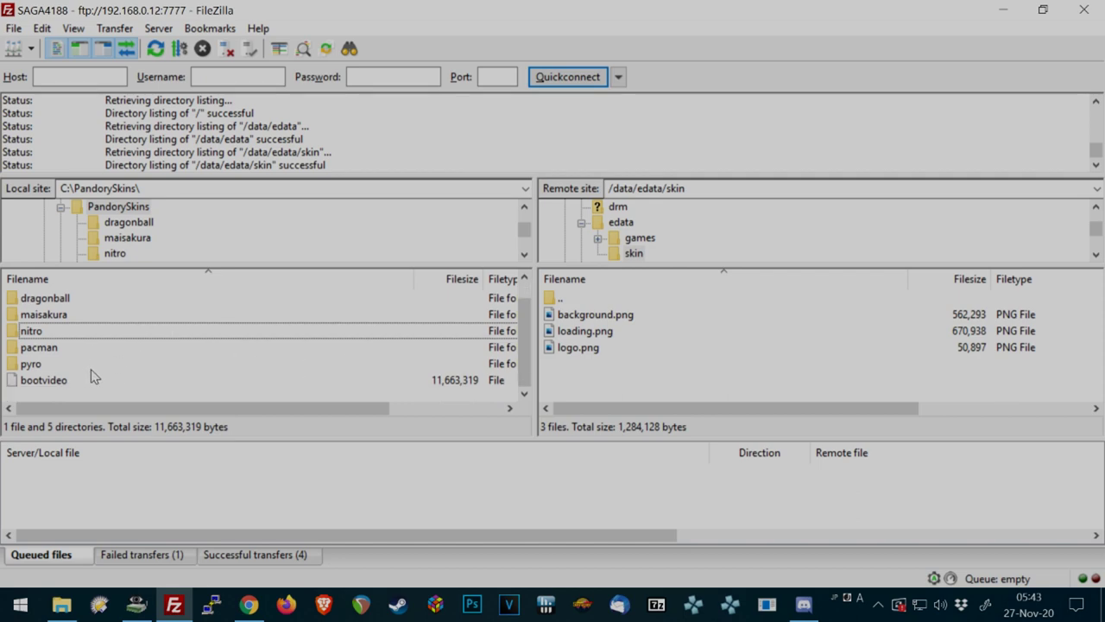
pyautogui.doubleClick(54, 314)
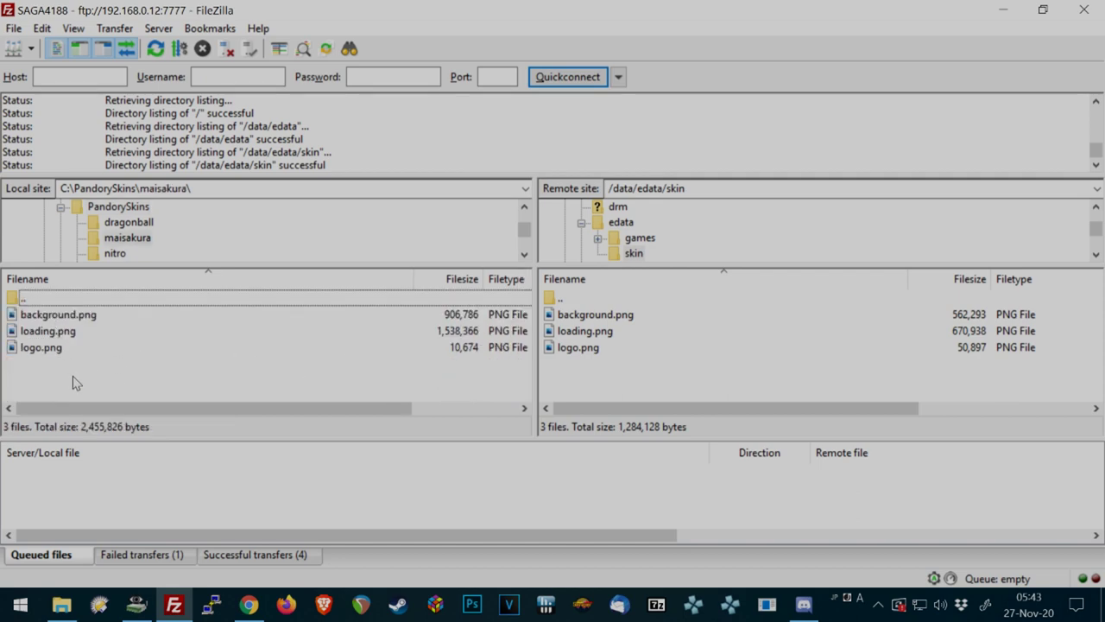
pyautogui.moveTo(72, 380); pyautogui.dragTo(616, 378)
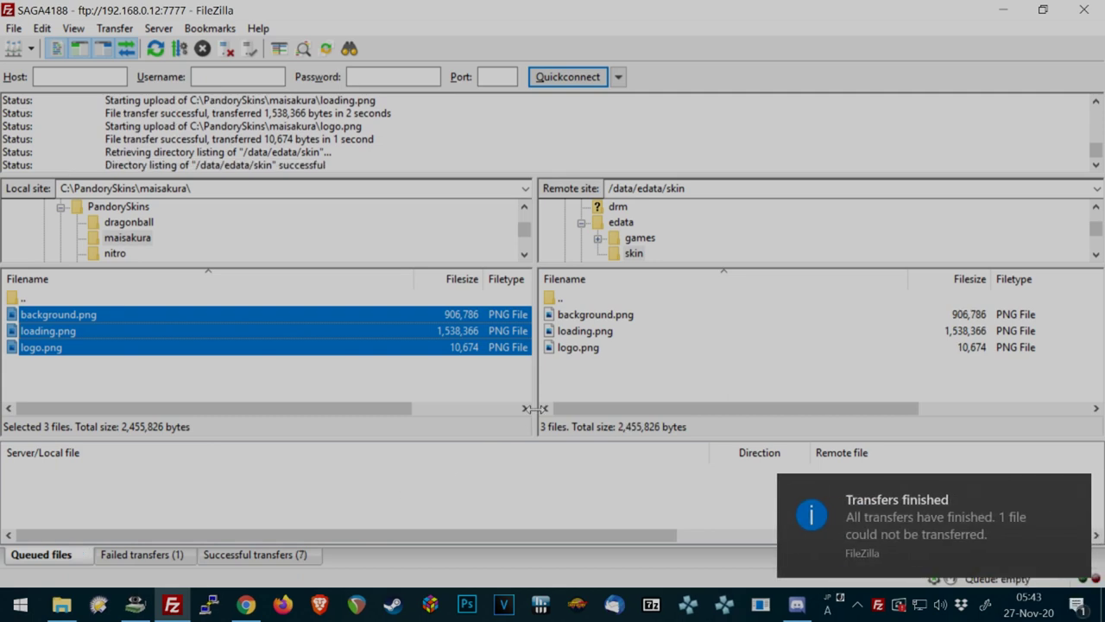
pyautogui.click(626, 380)
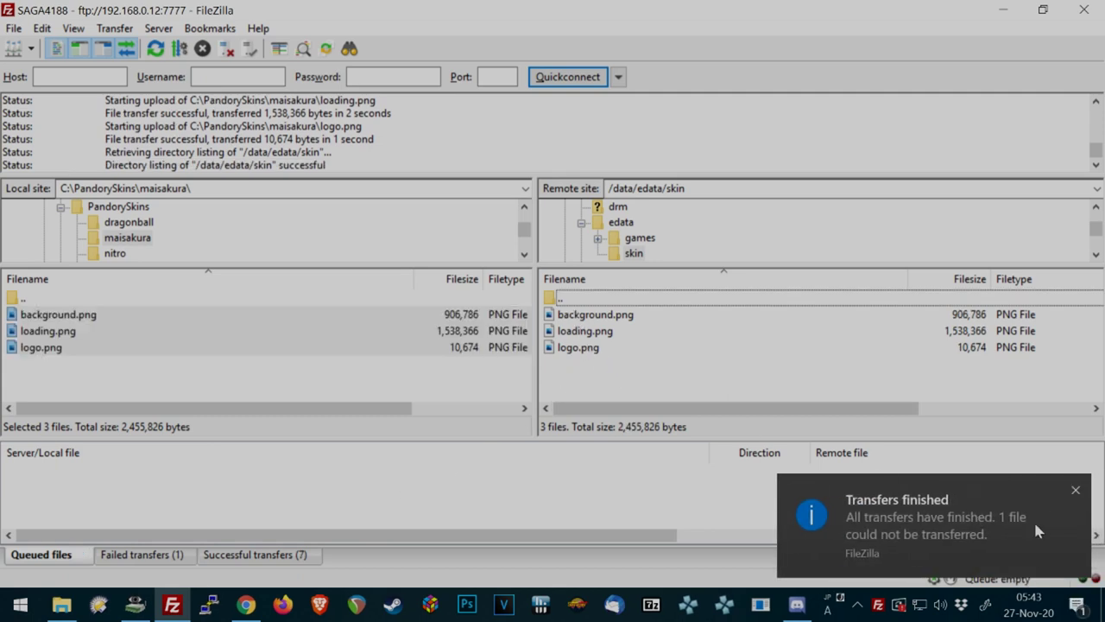
pyautogui.click(1076, 490)
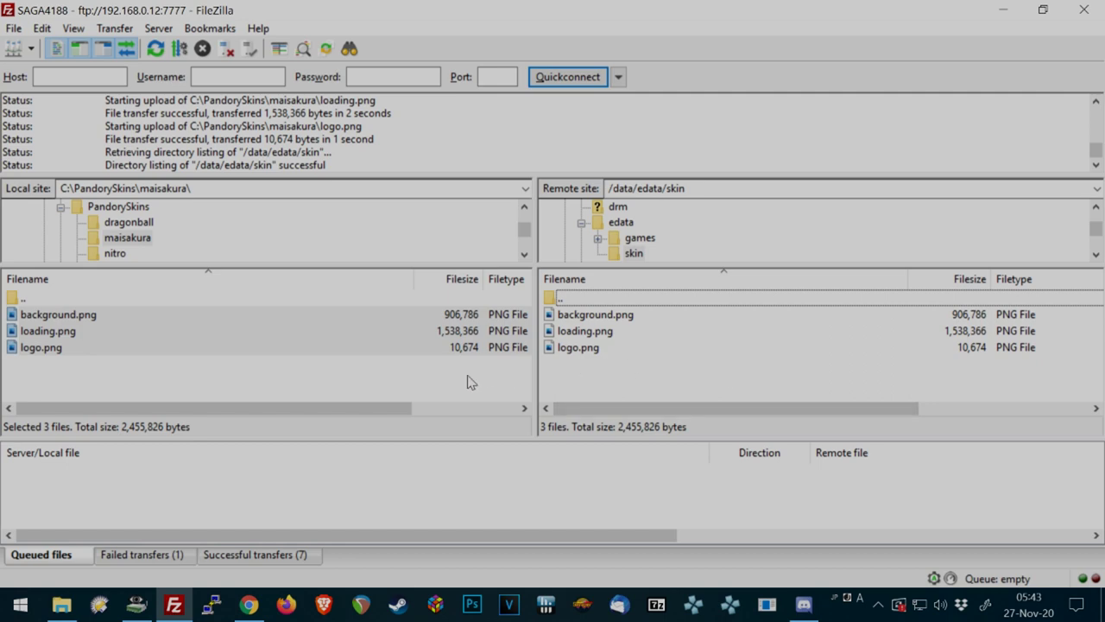
# - Go up to the local PandorySkins folder and select the bootvideo file
pyautogui.doubleClick(48, 298)
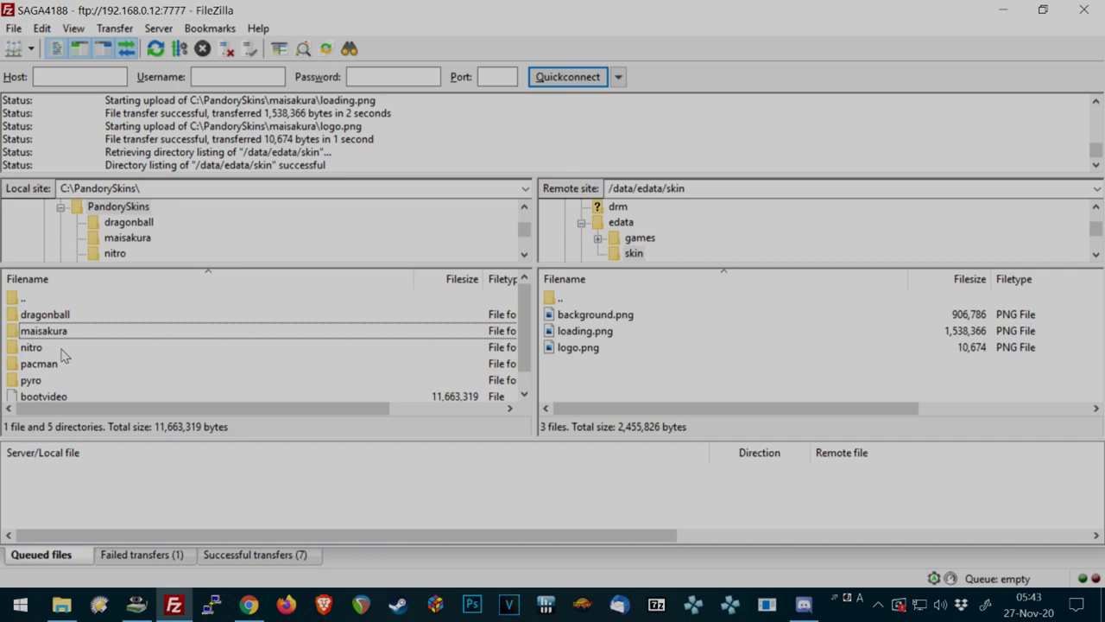
pyautogui.scroll(-1, 63, 355)
pyautogui.click(48, 385)
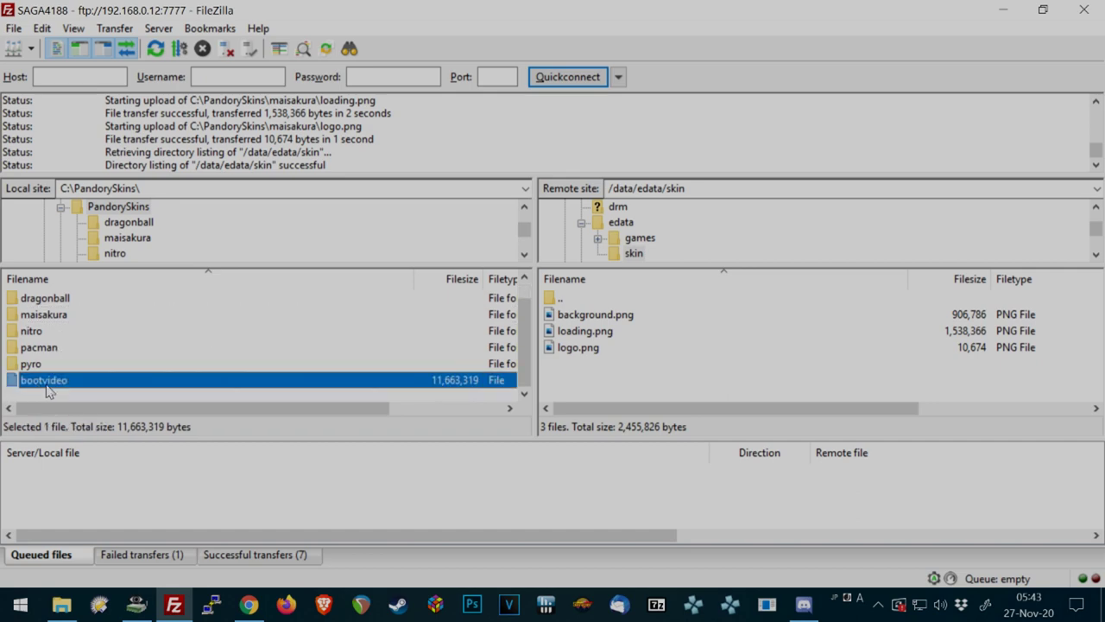
pyautogui.click(583, 397)
pyautogui.click(77, 385)
pyautogui.press('F2')
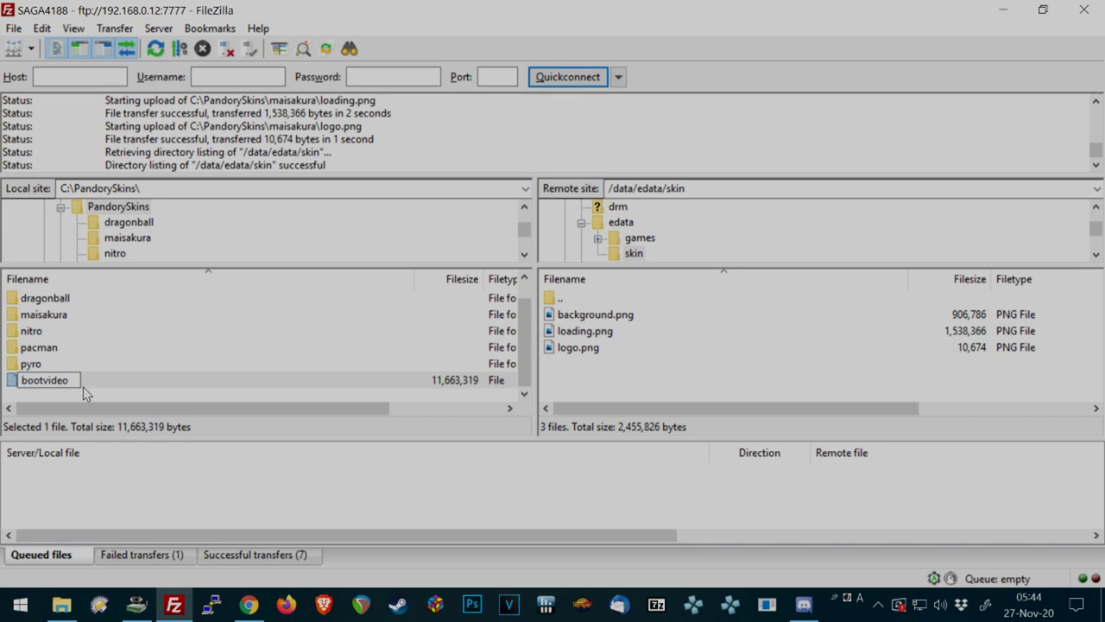
pyautogui.write('.mp4')
pyautogui.press('BackSpace')
pyautogui.press('BackSpace')
pyautogui.press('BackSpace')
pyautogui.press('BackSpace')
pyautogui.press('Return')
pyautogui.click(606, 385)
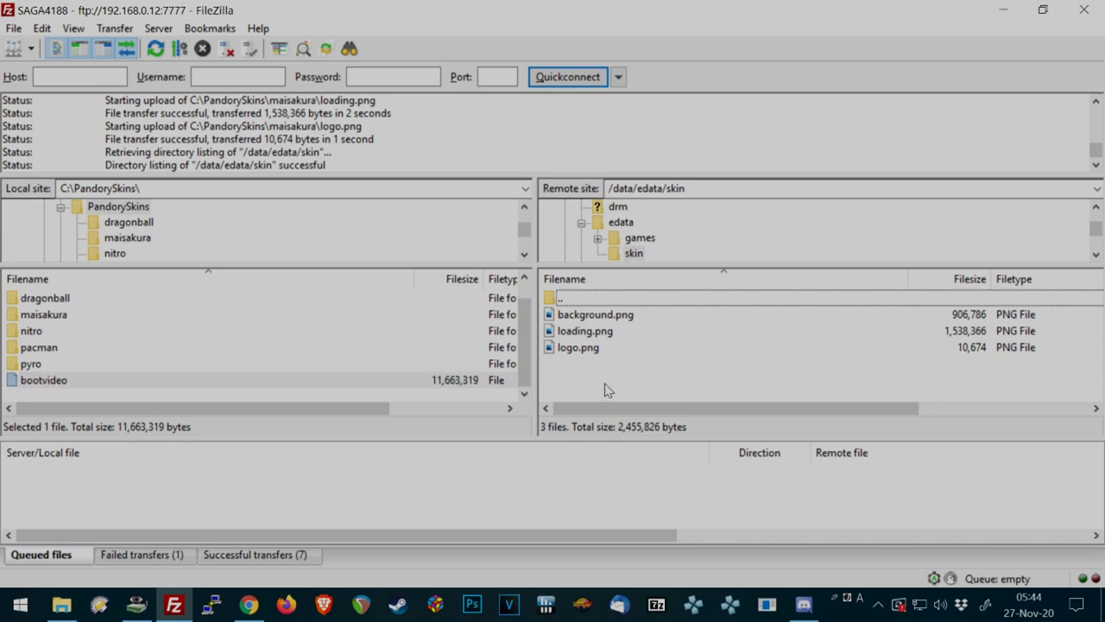
# - Leave the remote skin folder and go up to the remote root directory
pyautogui.doubleClick(575, 299)
pyautogui.click(582, 222)
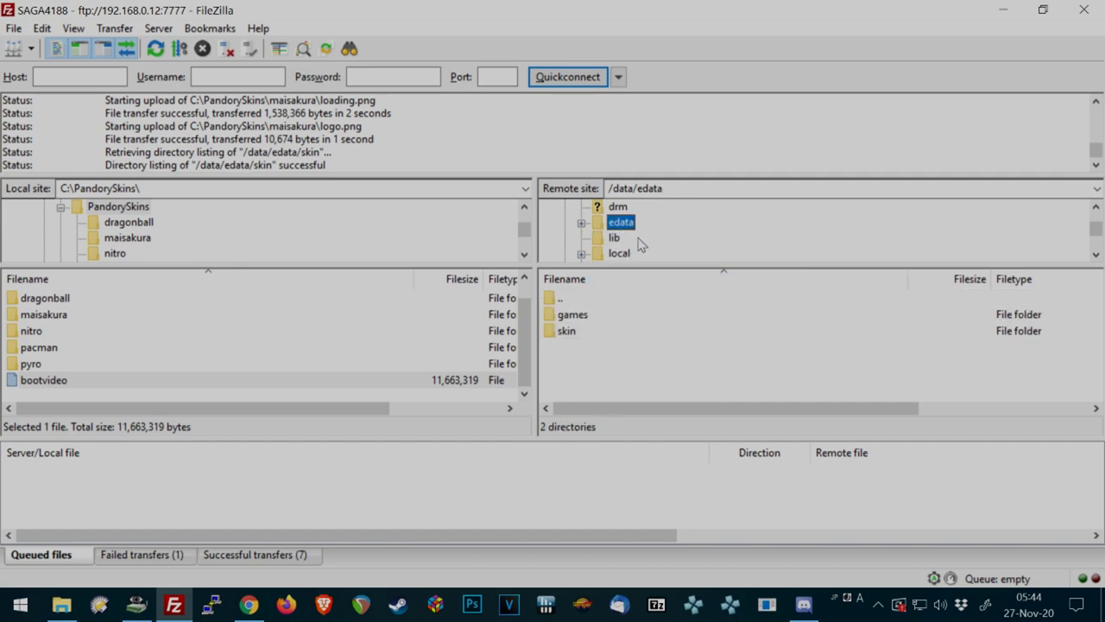
pyautogui.scroll(10, 649, 246)
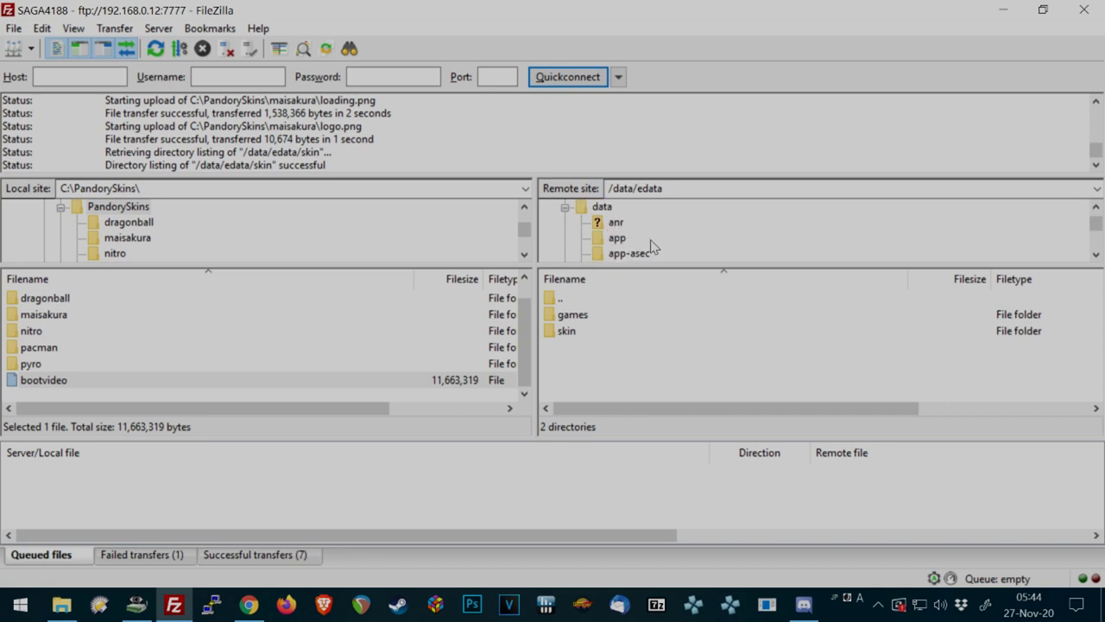
pyautogui.click(549, 209)
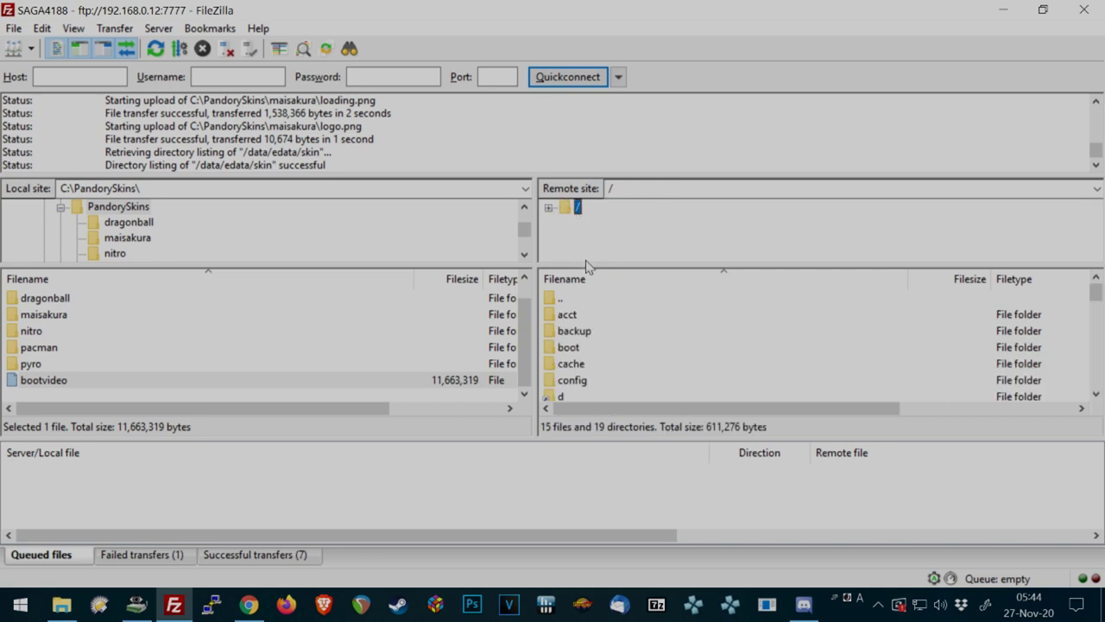
# - Open the remote folder /system/etc and compare its bootvideo file with the local bootvideo file
pyautogui.scroll(-1, 589, 355)
pyautogui.scroll(-1, 581, 330)
pyautogui.scroll(-3, 582, 330)
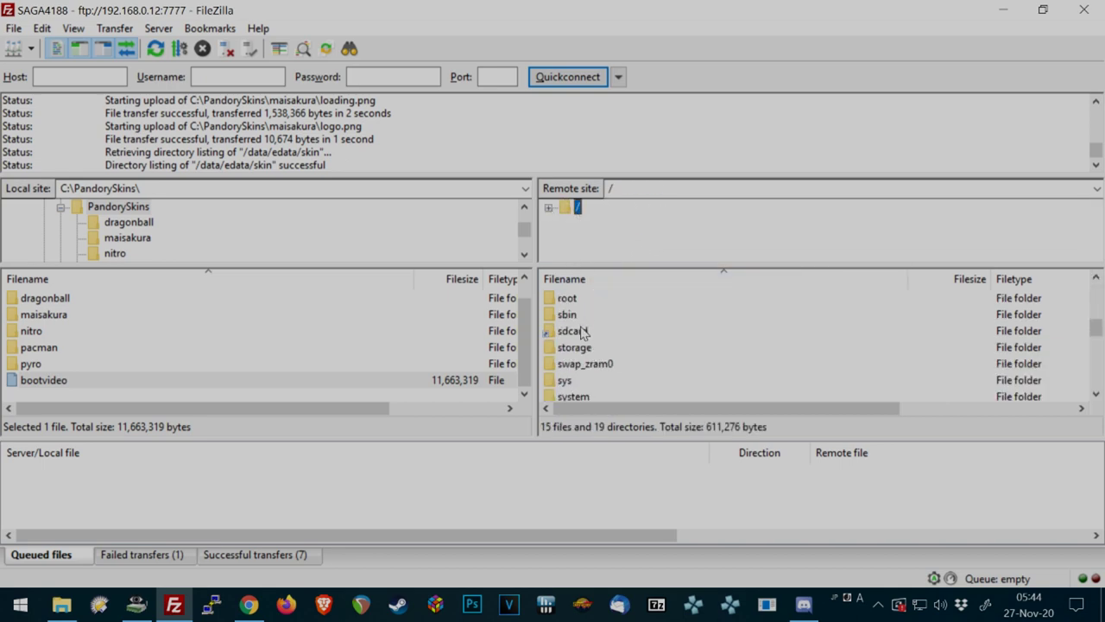
pyautogui.scroll(1, 581, 336)
pyautogui.doubleClick(574, 396)
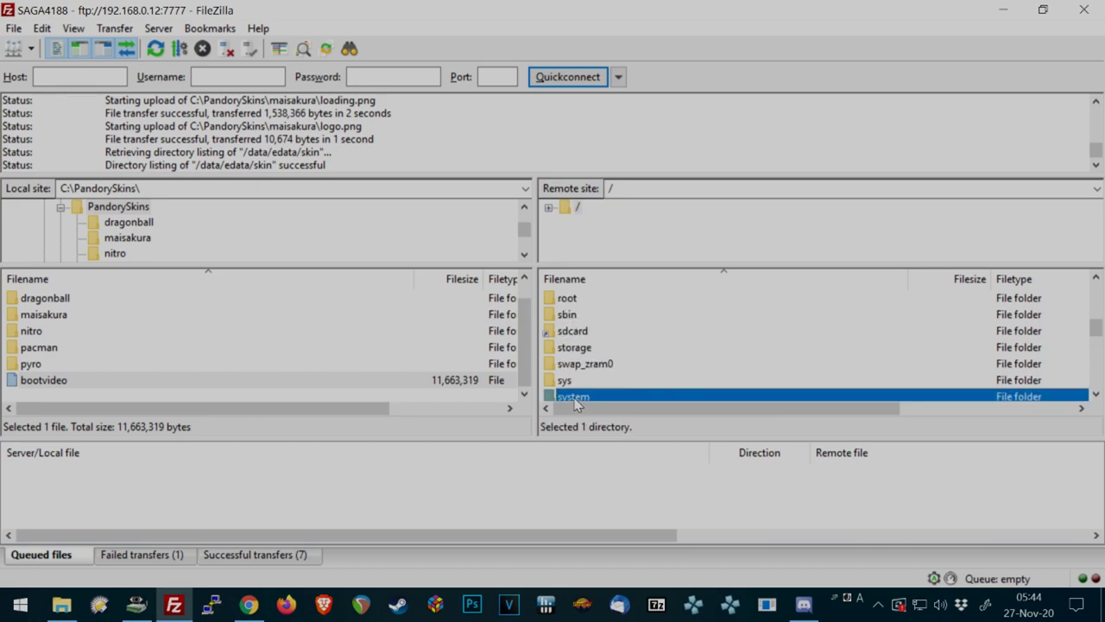
pyautogui.doubleClick(570, 302)
pyautogui.scroll(-1, 574, 335)
pyautogui.scroll(-2, 574, 334)
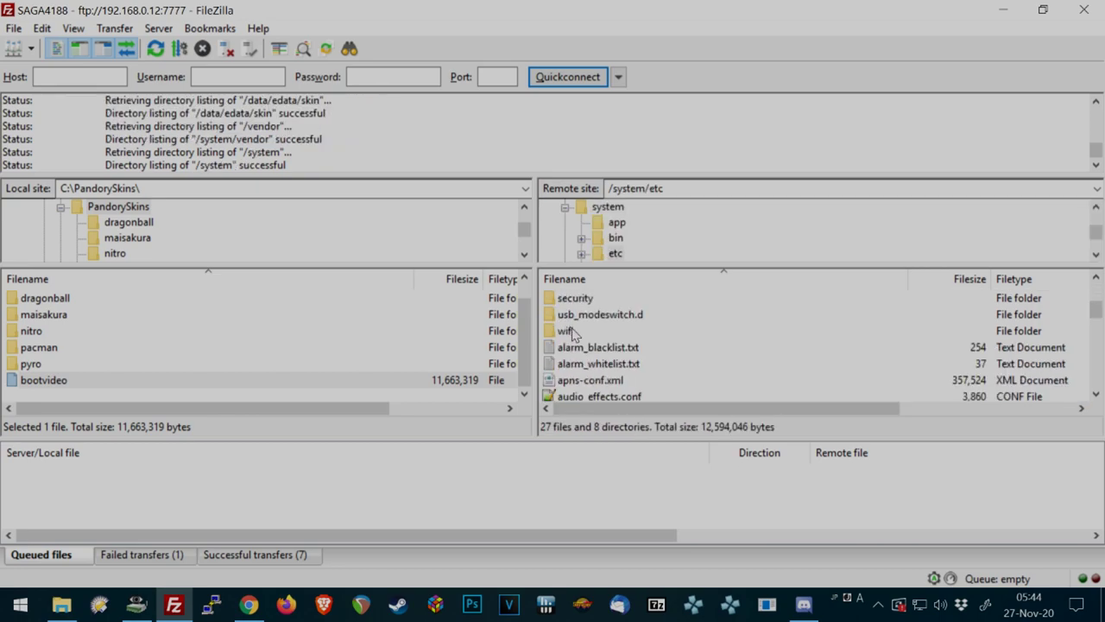
pyautogui.click(587, 378)
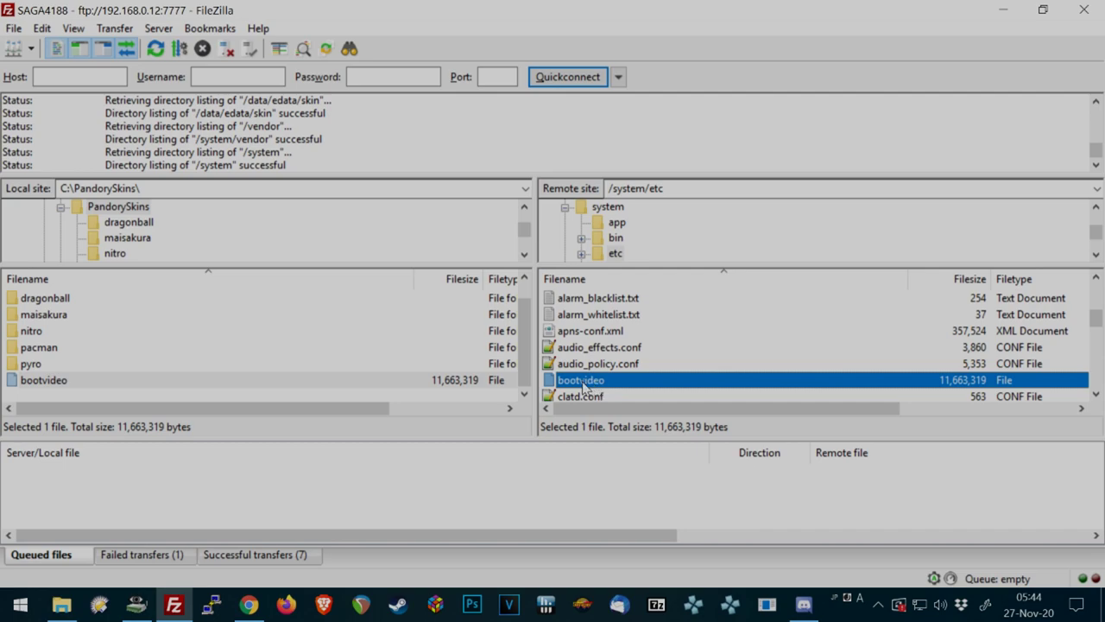
pyautogui.click(441, 383)
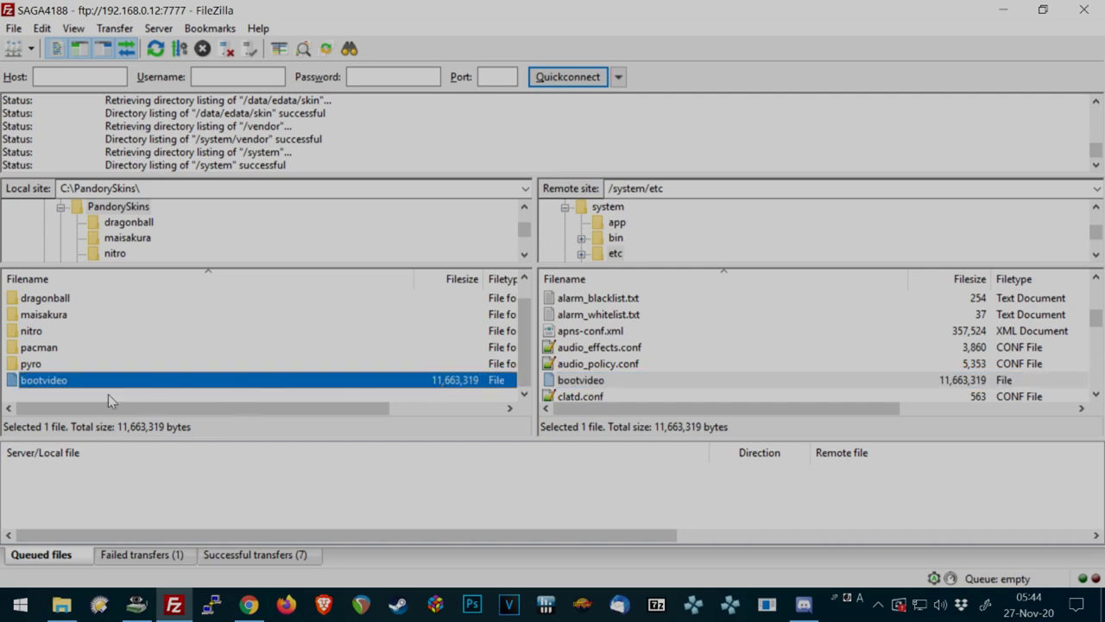
pyautogui.click(602, 386)
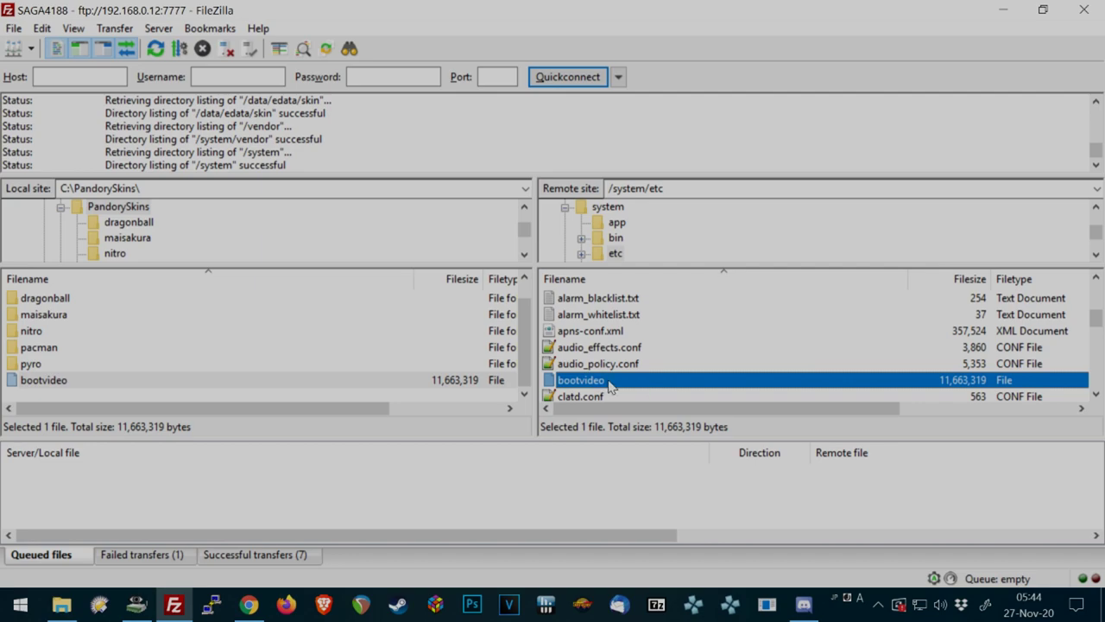
# - Open the remote folder /data/pandory and select its bootvideo file
pyautogui.scroll(1, 615, 384)
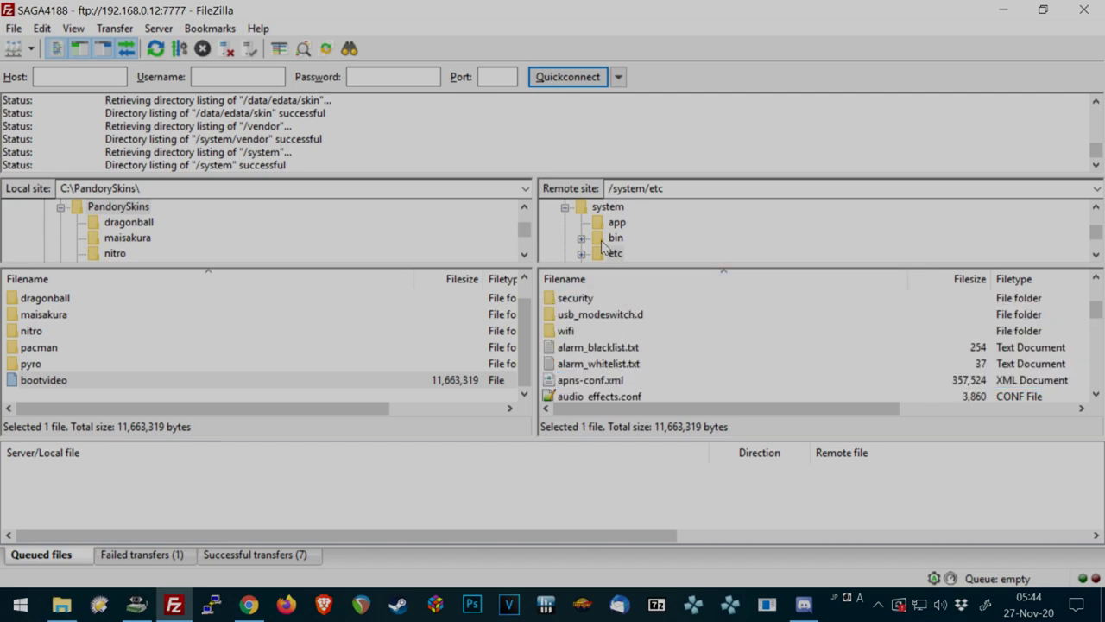
pyautogui.click(566, 207)
pyautogui.scroll(2, 587, 223)
pyautogui.scroll(2, 588, 223)
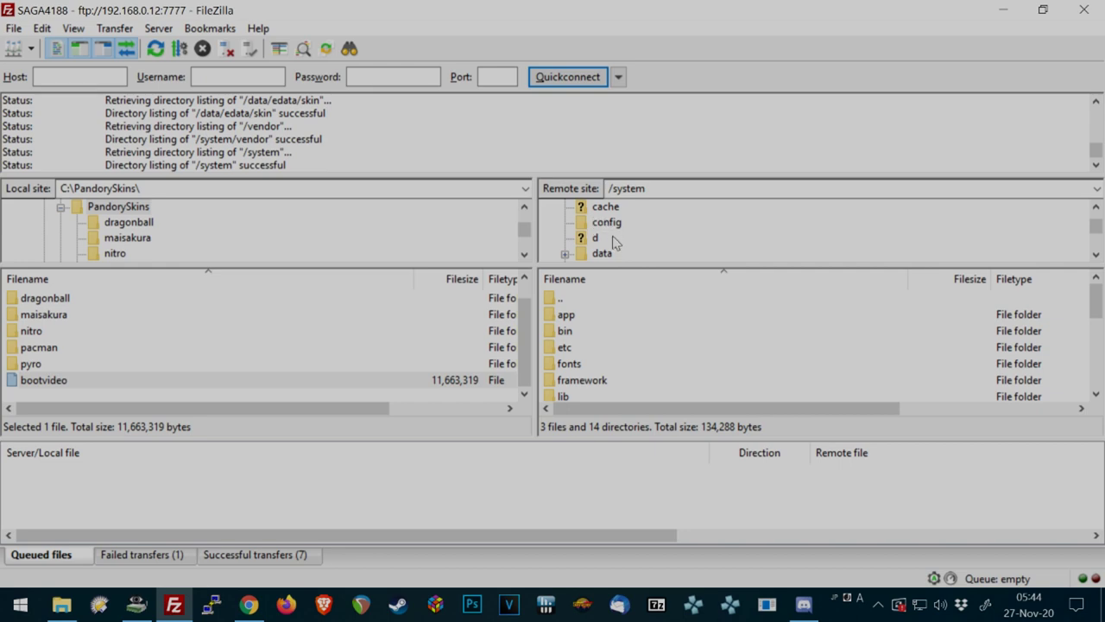
pyautogui.click(606, 254)
pyautogui.scroll(-5, 683, 335)
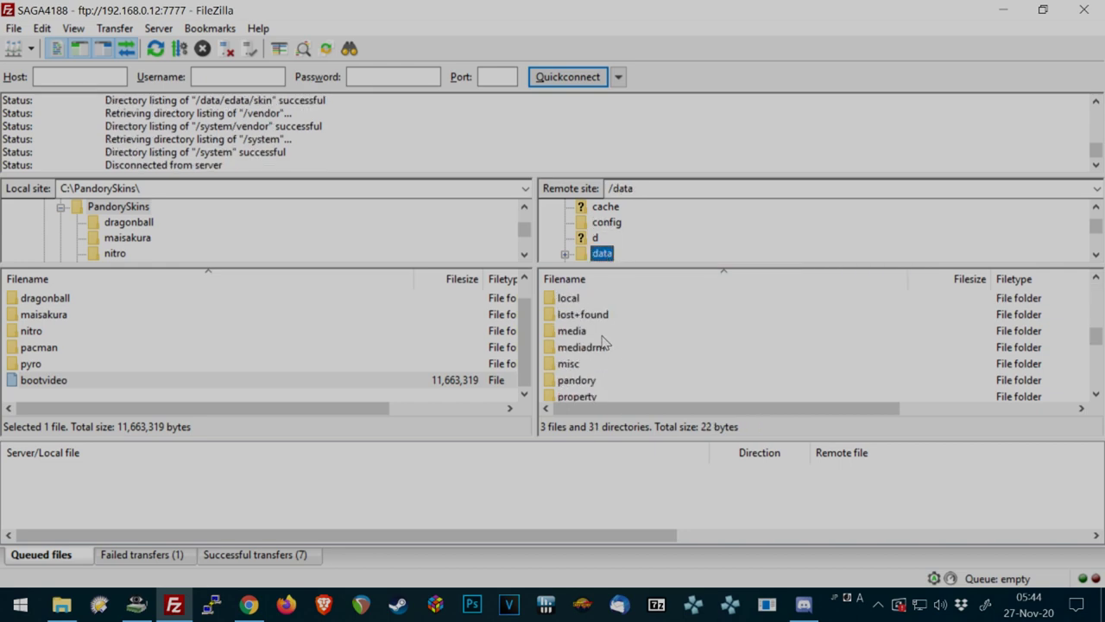
pyautogui.click(579, 381)
pyautogui.doubleClick(580, 384)
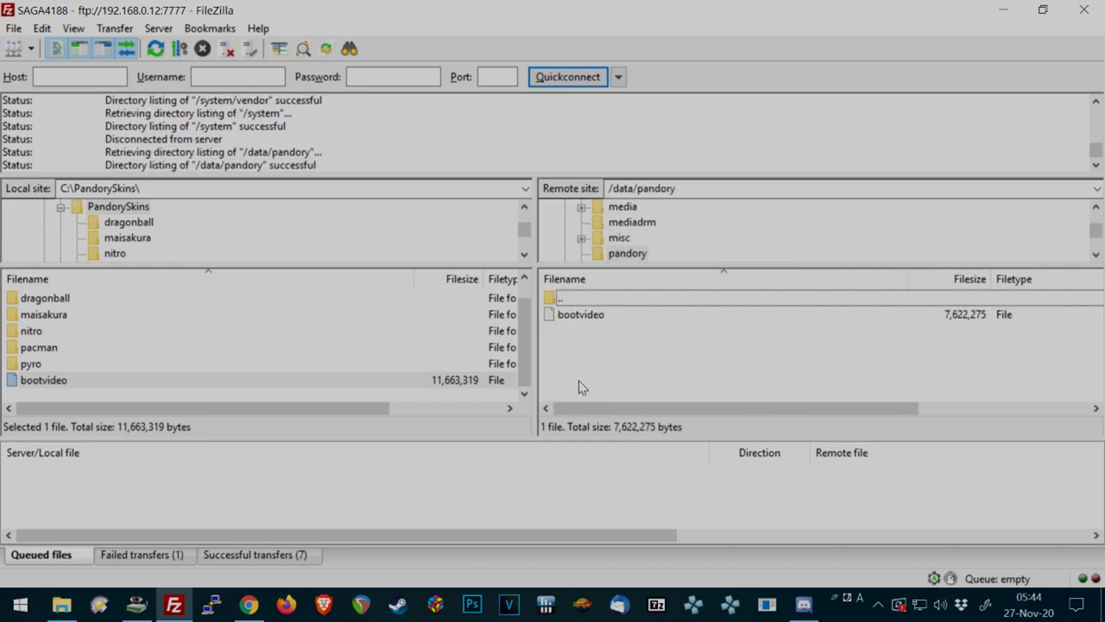
pyautogui.click(579, 316)
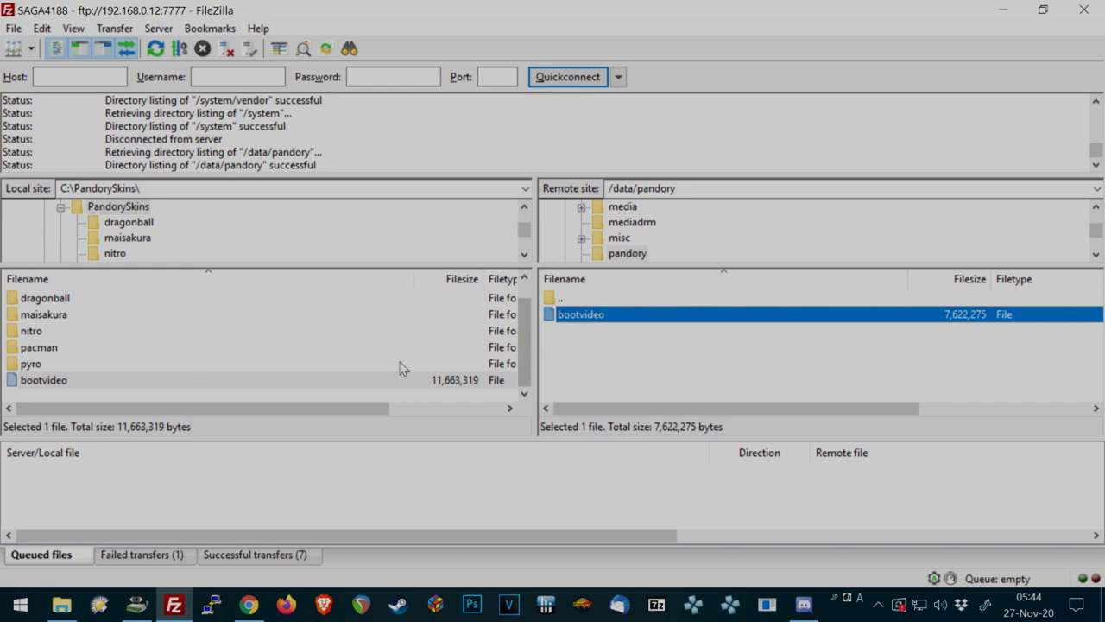
# - Create a directory named backup in the local PandorySkins folder
pyautogui.rightClick(85, 393)
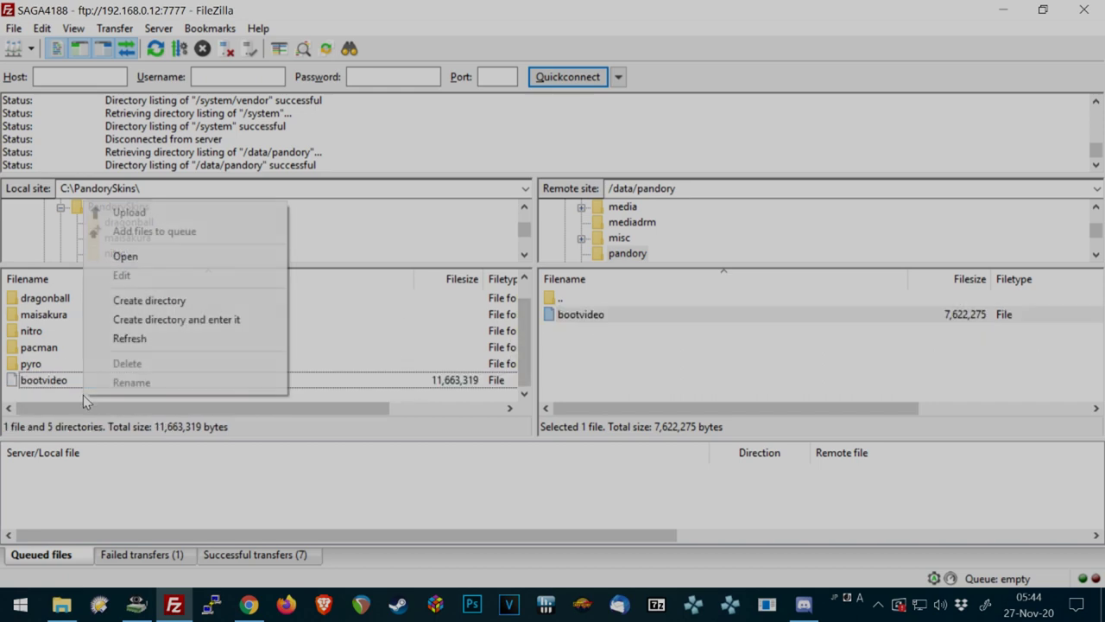
pyautogui.click(164, 299)
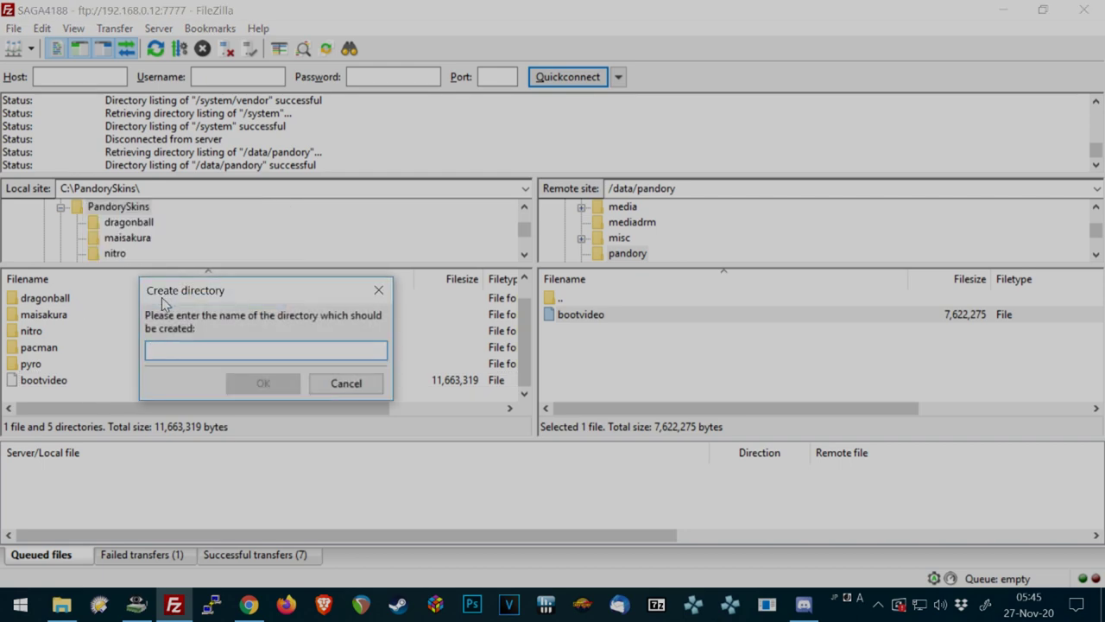
pyautogui.write('backup')
pyautogui.press('Return')
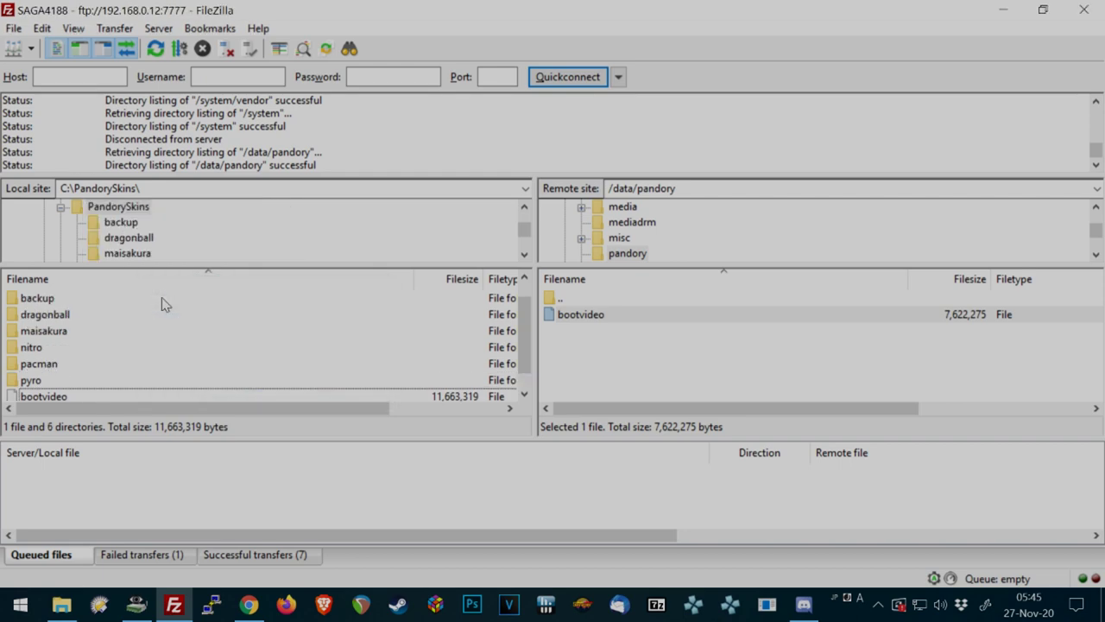
# - Open the local backup folder and download the remote bootvideo file from /data/pandory into it
pyautogui.click(38, 318)
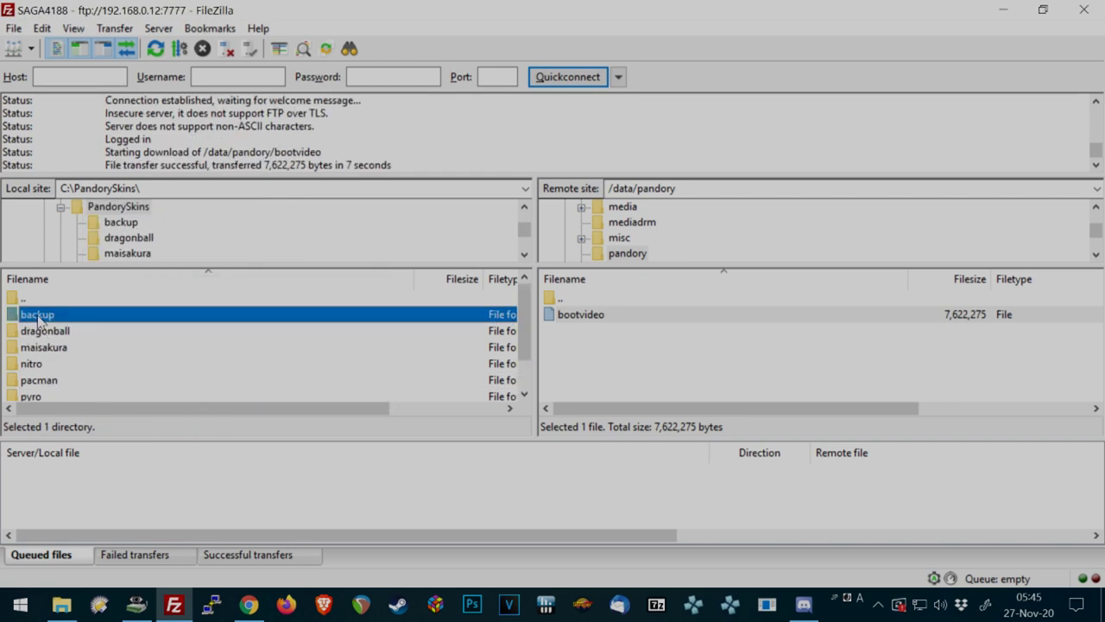
pyautogui.click(580, 320)
pyautogui.moveTo(581, 320); pyautogui.dragTo(244, 365)
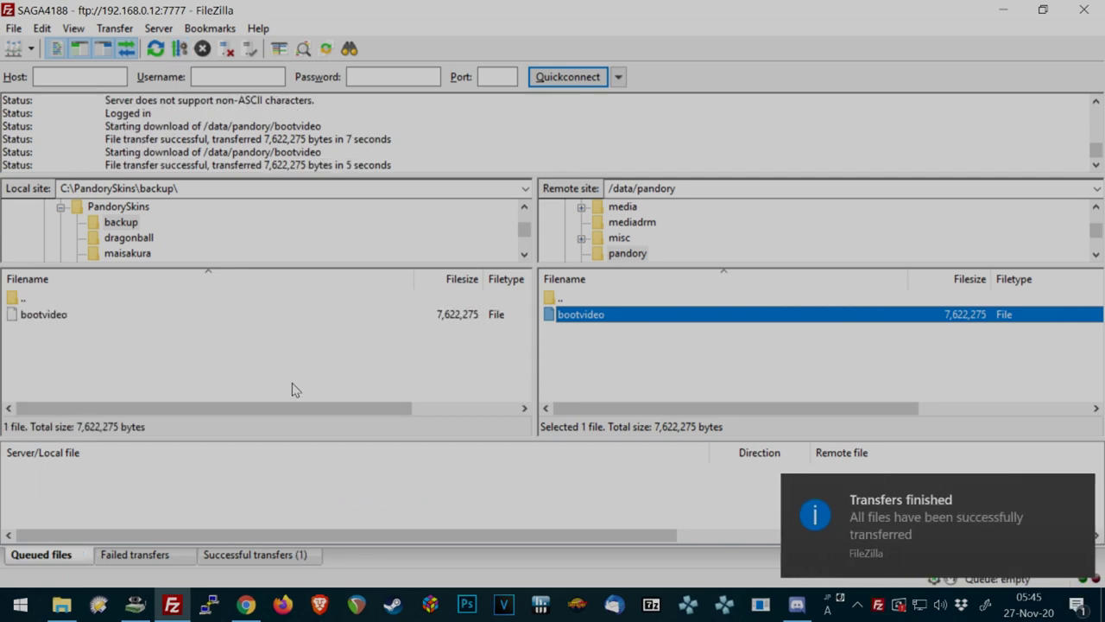
pyautogui.click(406, 341)
pyautogui.click(574, 330)
pyautogui.click(579, 322)
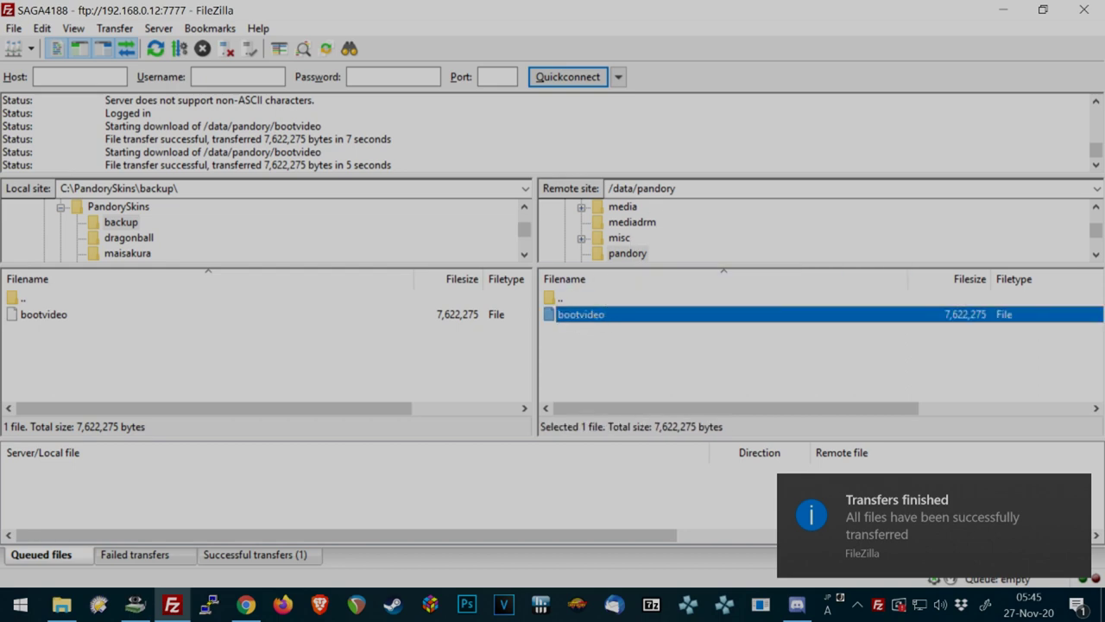
pyautogui.rightClick(588, 314)
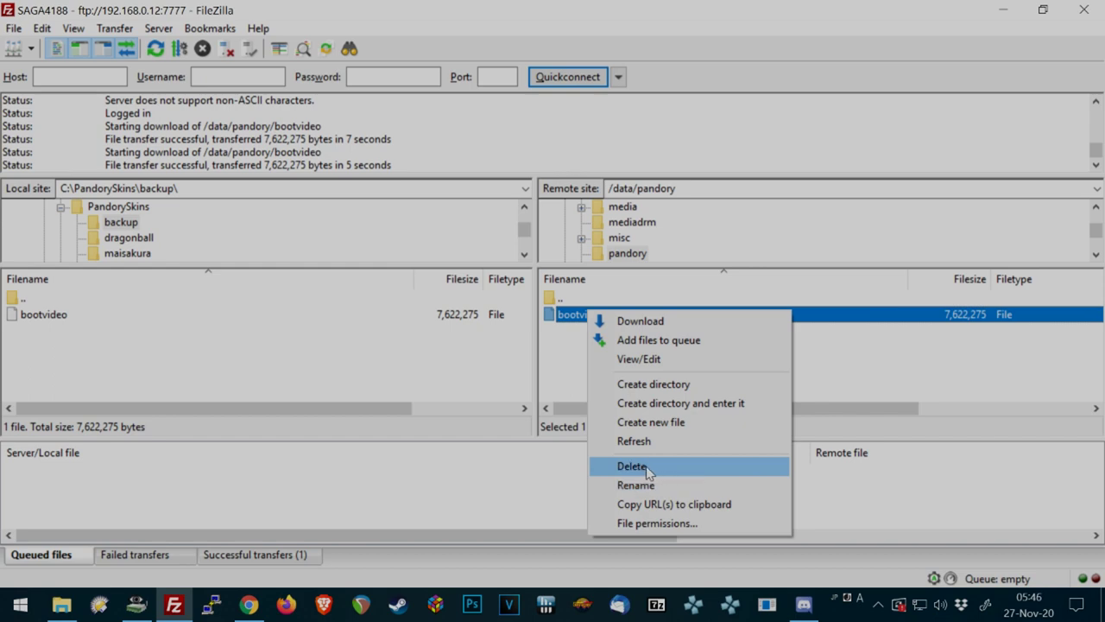
pyautogui.click(831, 371)
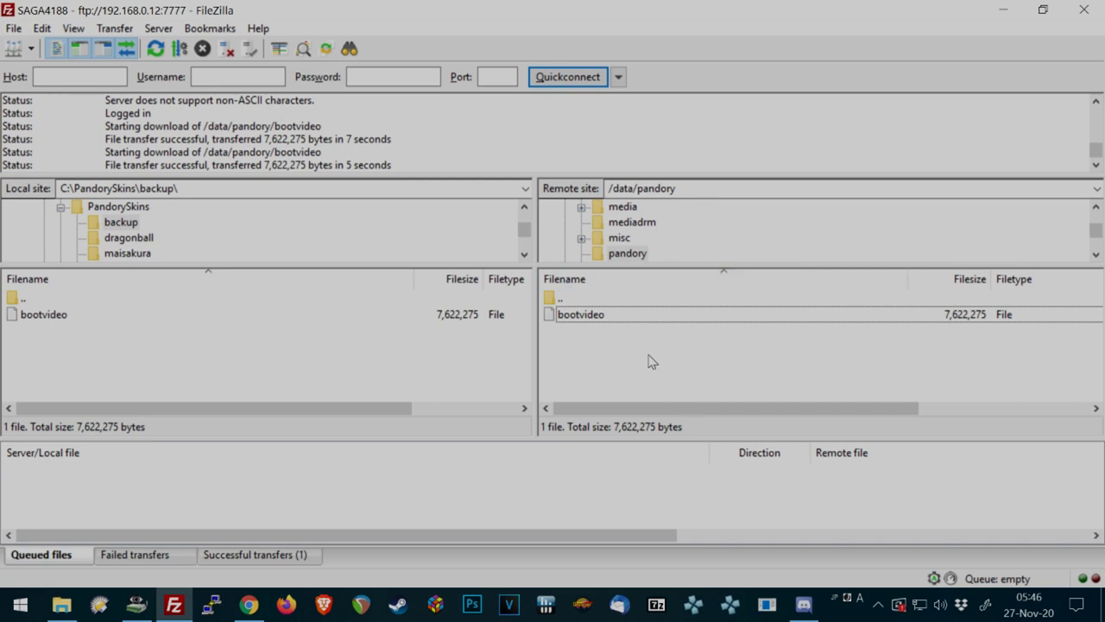
# - Switch the remote site from /data/pandory to /data and open its edata folder
pyautogui.press('Tab')
pyautogui.press('End')
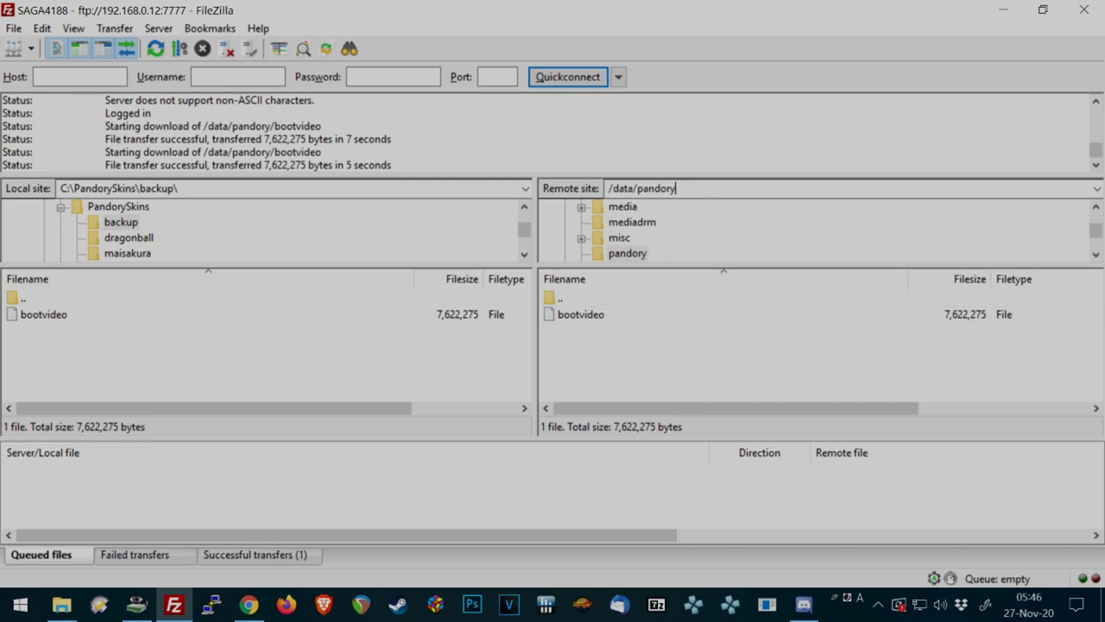
pyautogui.hotkey('ctrl', 'shift', 'Left')
pyautogui.press('BackSpace')
pyautogui.press('Return')
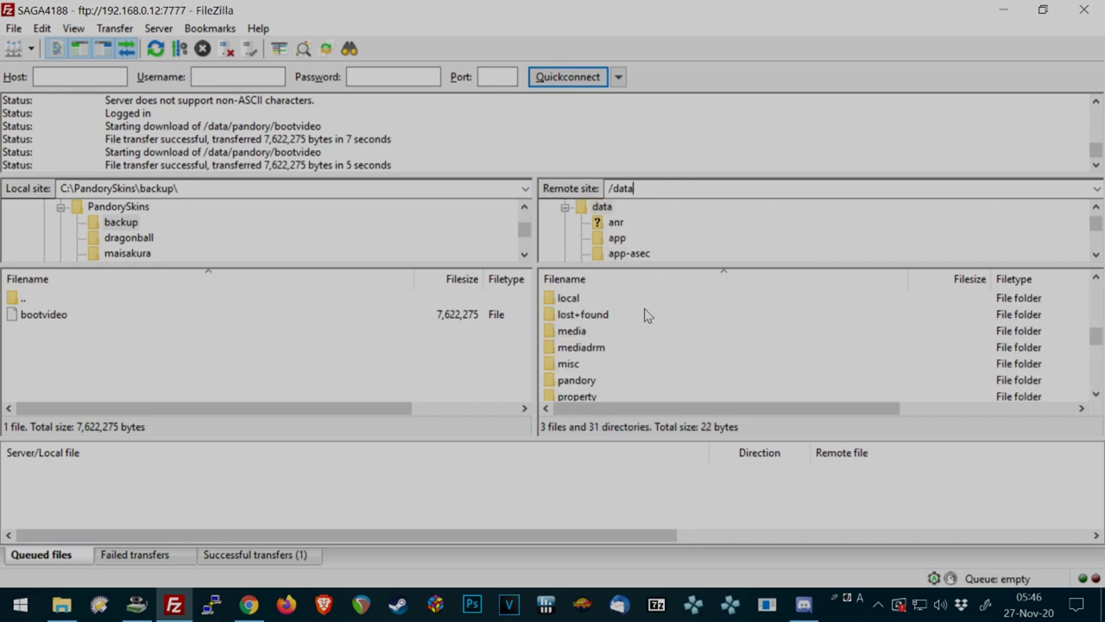
pyautogui.scroll(2, 647, 314)
pyautogui.click(580, 316)
pyautogui.doubleClick(576, 366)
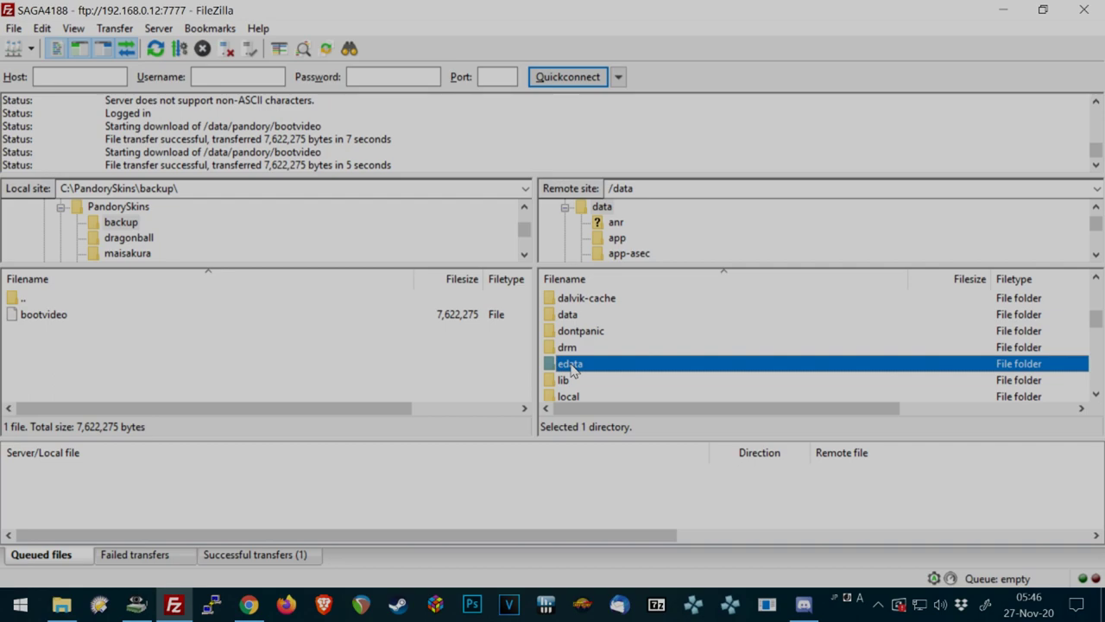
# - Look inside the remote games folder and return to /data/edata
pyautogui.doubleClick(573, 316)
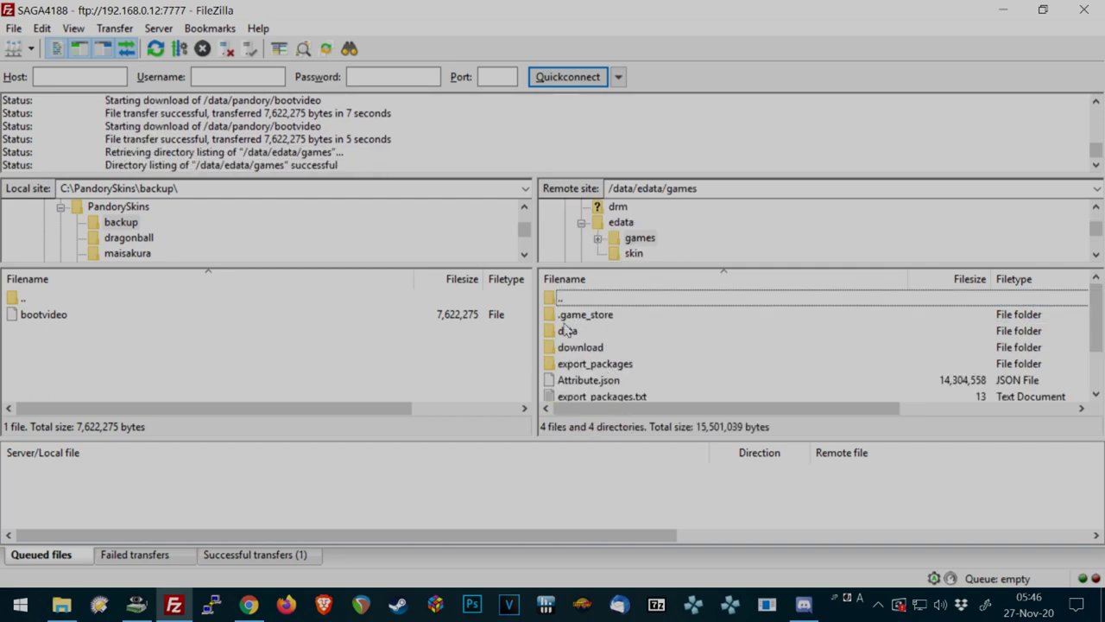
pyautogui.doubleClick(576, 300)
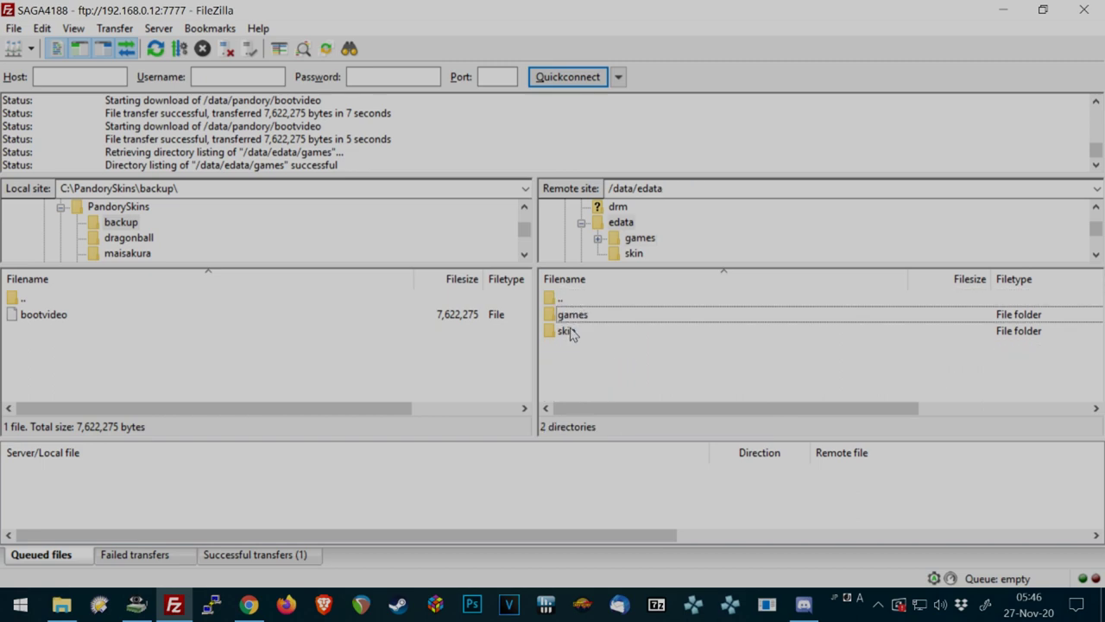
pyautogui.click(577, 317)
pyautogui.click(577, 331)
pyautogui.click(574, 363)
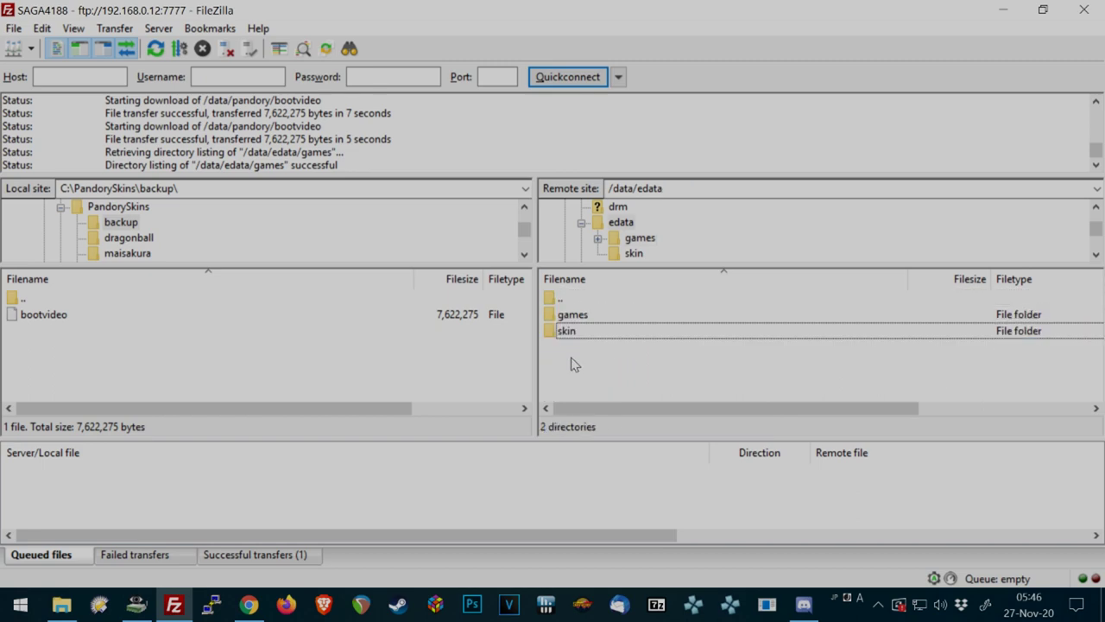
# - Create a directory named roms in the remote /data/edata folder and open it
pyautogui.rightClick(576, 369)
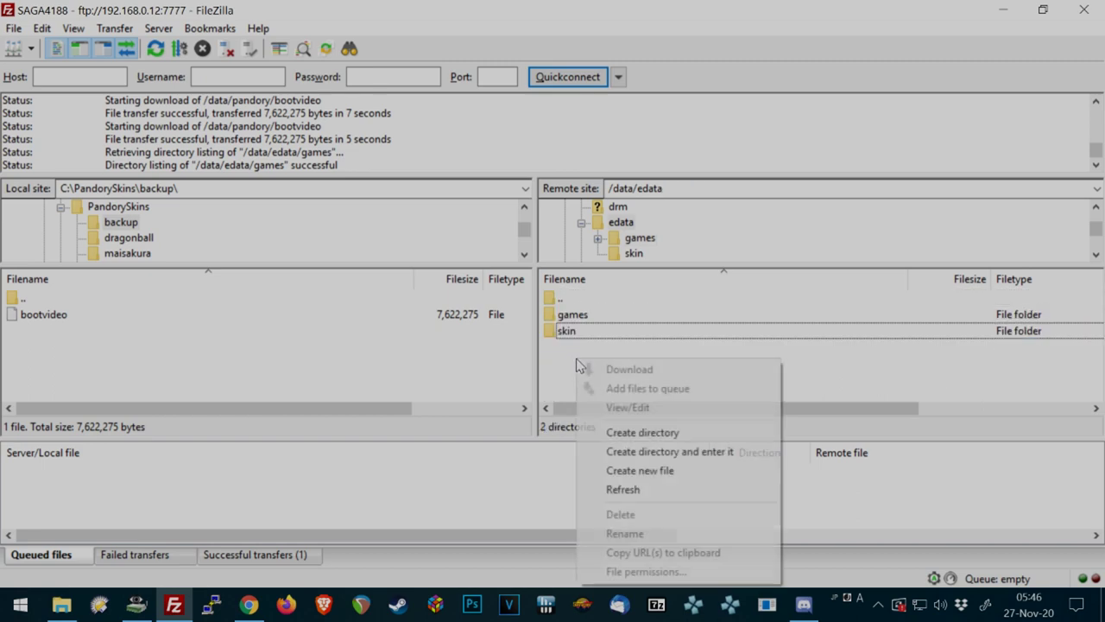
pyautogui.click(644, 434)
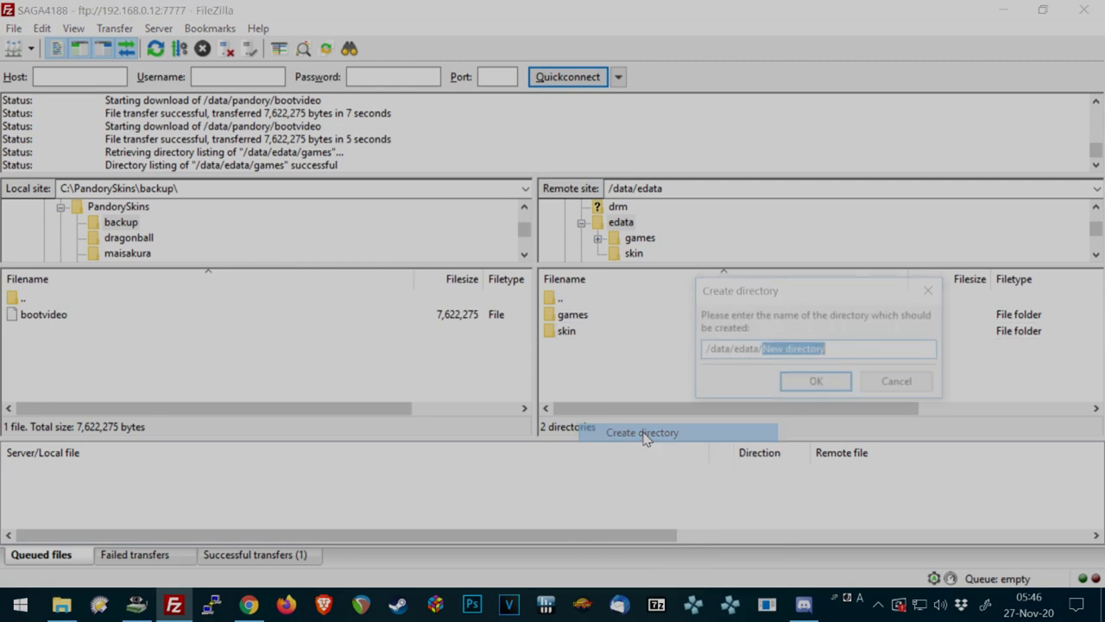
pyautogui.write('roms')
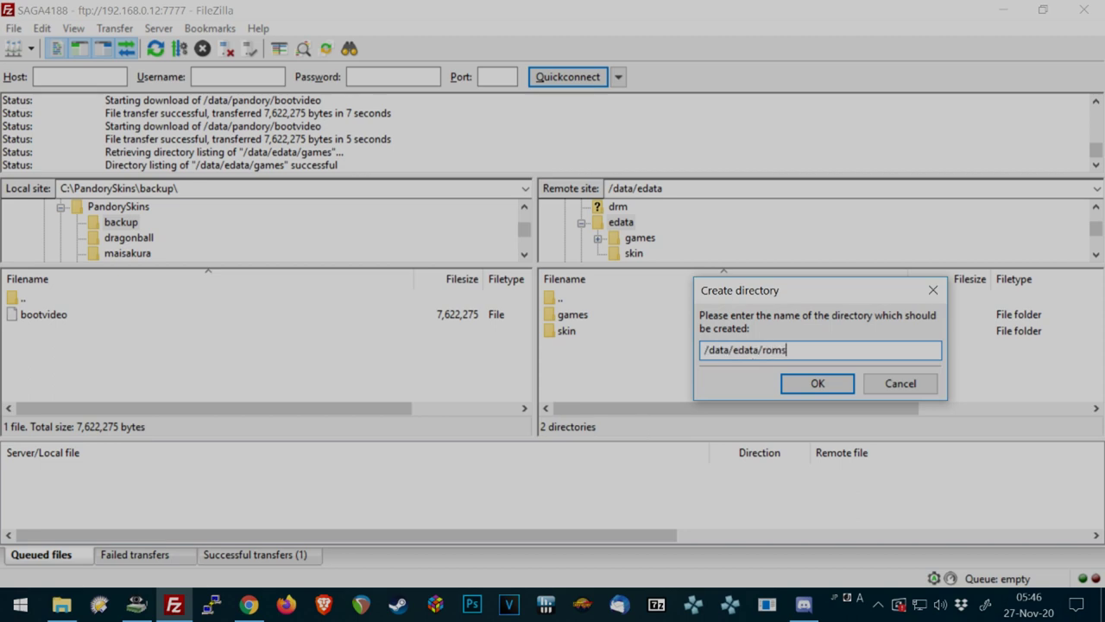
pyautogui.press('Return')
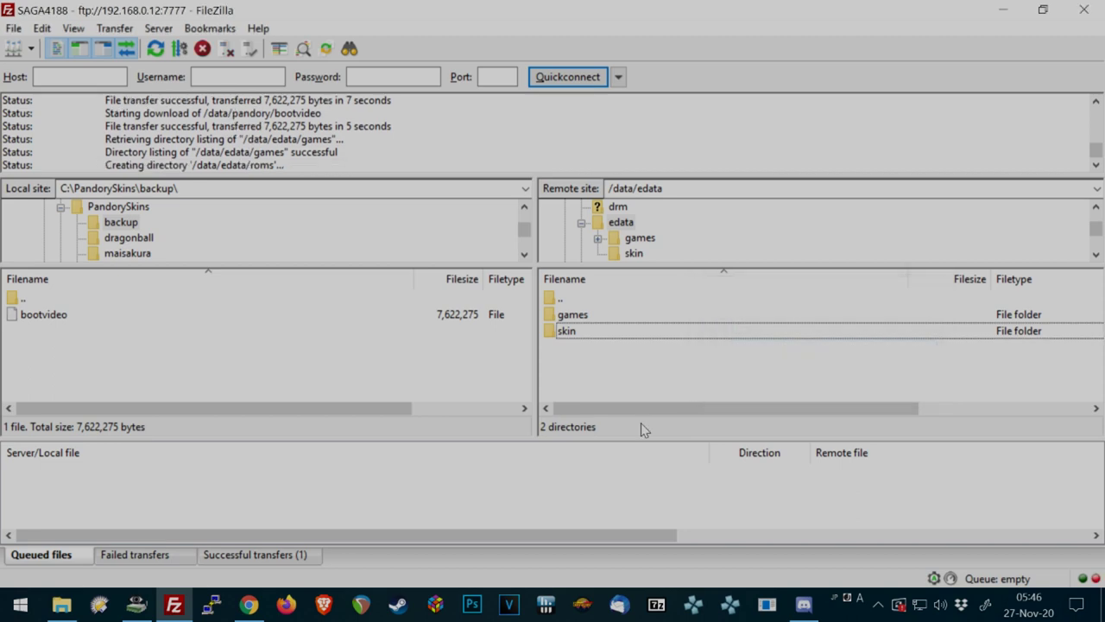
pyautogui.click(574, 335)
pyautogui.doubleClick(575, 335)
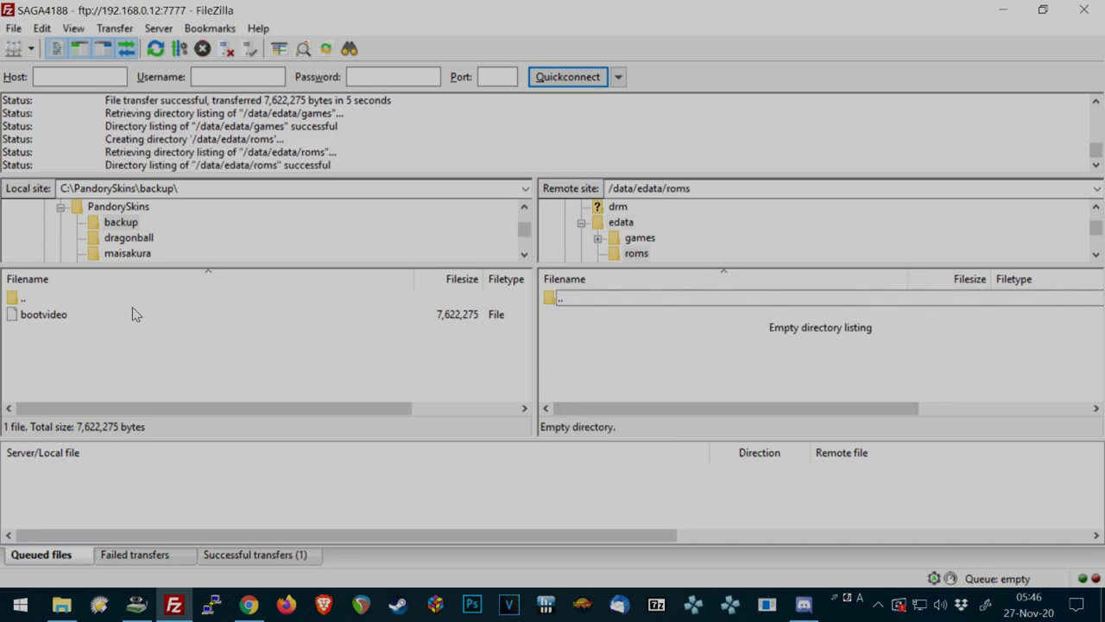
pyautogui.click(44, 316)
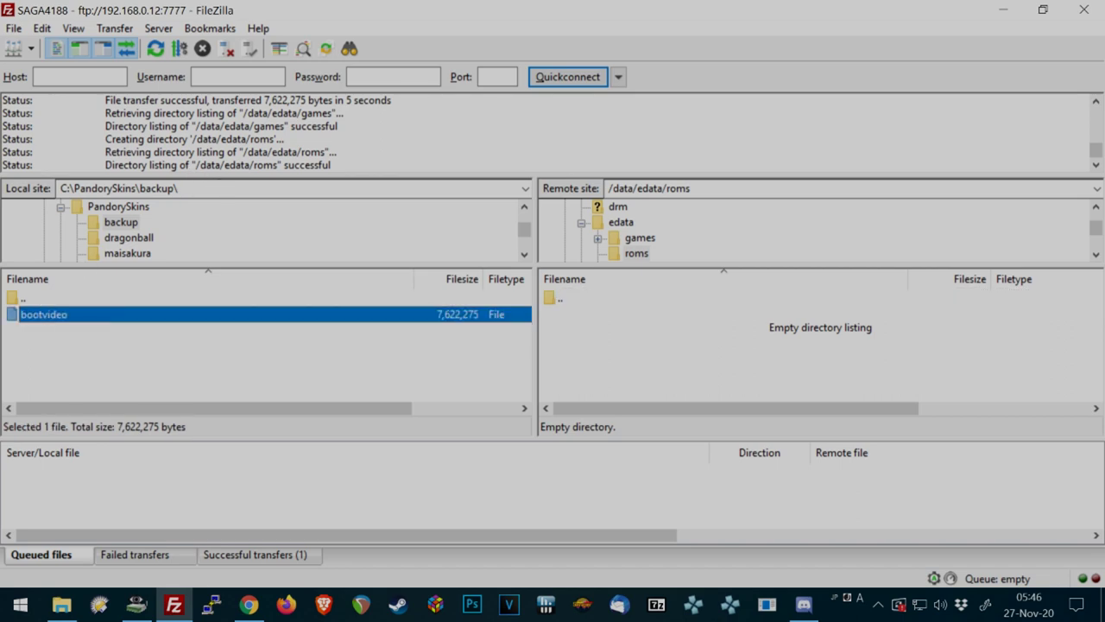
pyautogui.click(52, 297)
pyautogui.click(49, 314)
pyautogui.moveTo(49, 314); pyautogui.dragTo(246, 377)
pyautogui.click(622, 338)
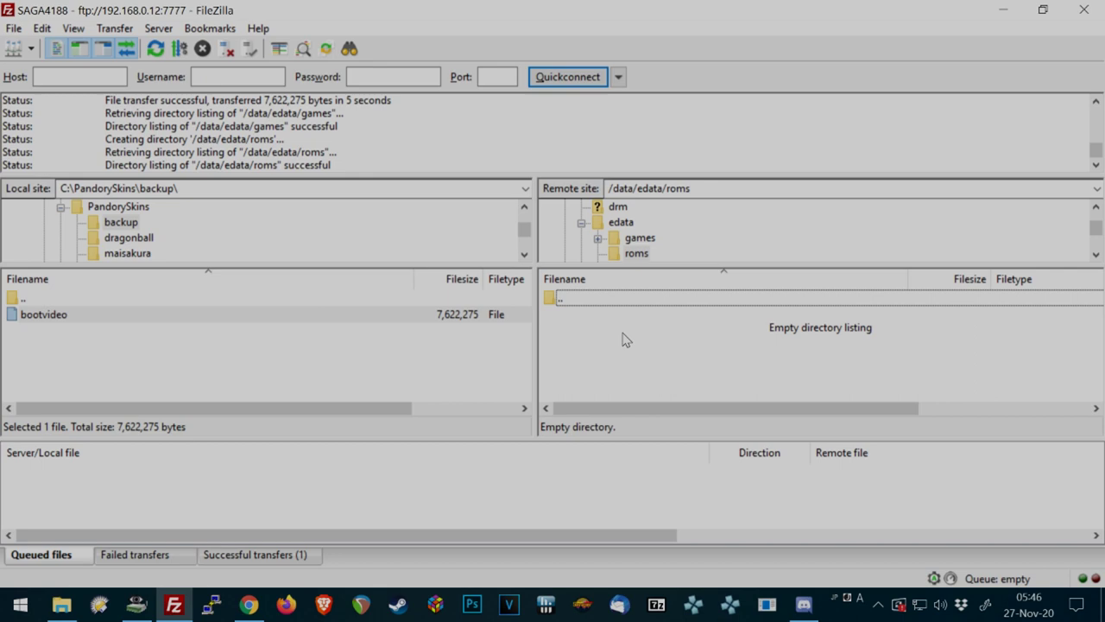
# - Go back to /data/edata, open the games folder and look inside its export_packages folder
pyautogui.doubleClick(589, 302)
pyautogui.doubleClick(575, 316)
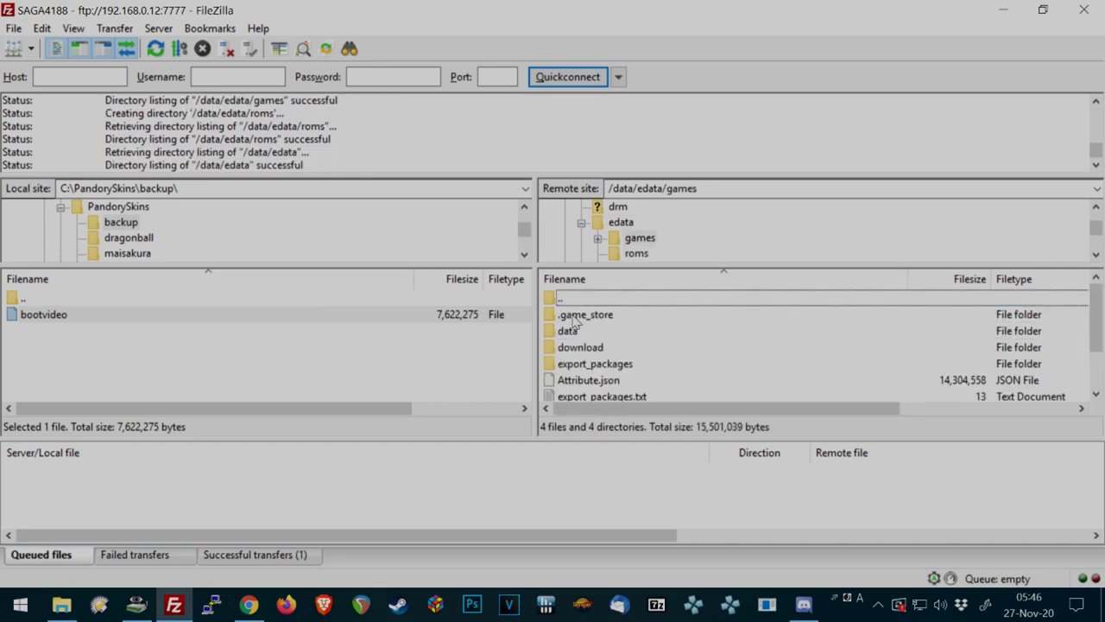
pyautogui.click(595, 366)
pyautogui.click(584, 354)
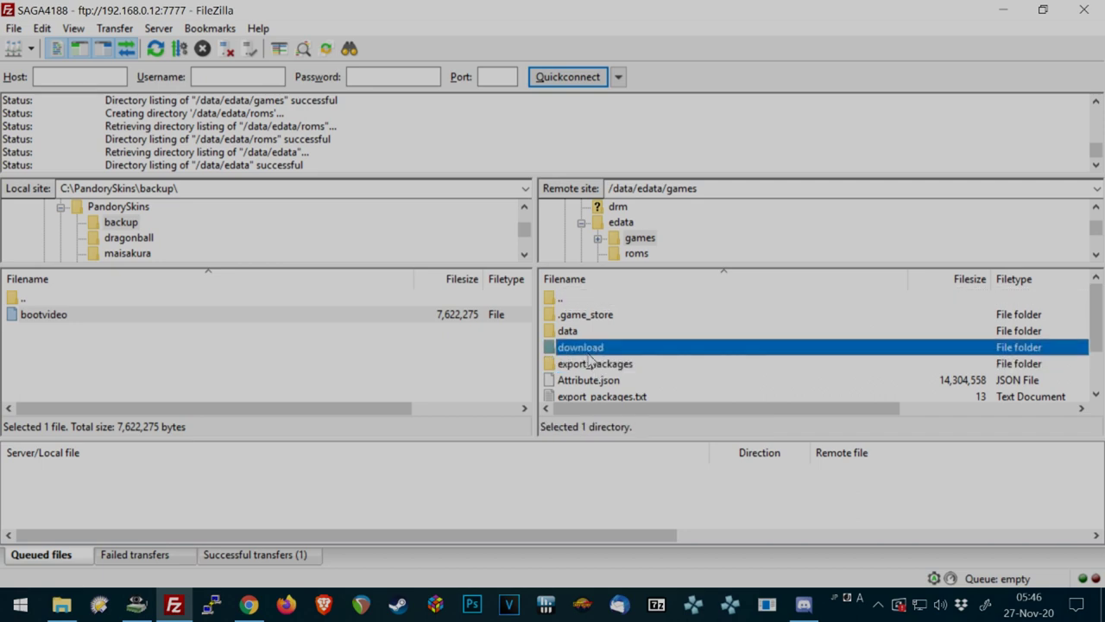
pyautogui.click(577, 334)
pyautogui.press('Up')
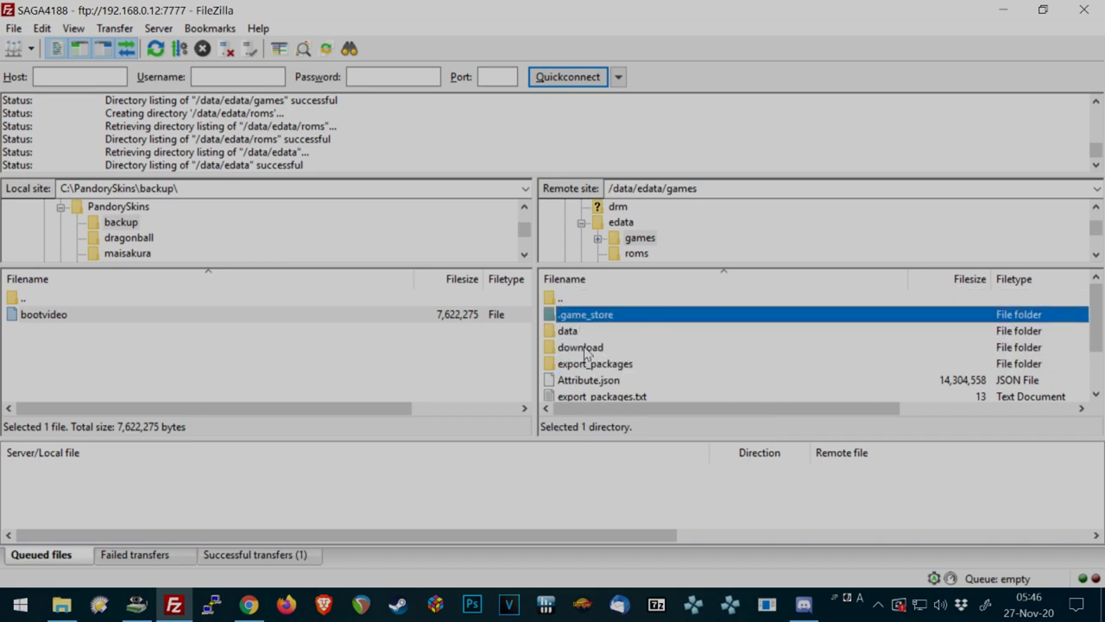
pyautogui.click(590, 366)
pyautogui.doubleClick(580, 366)
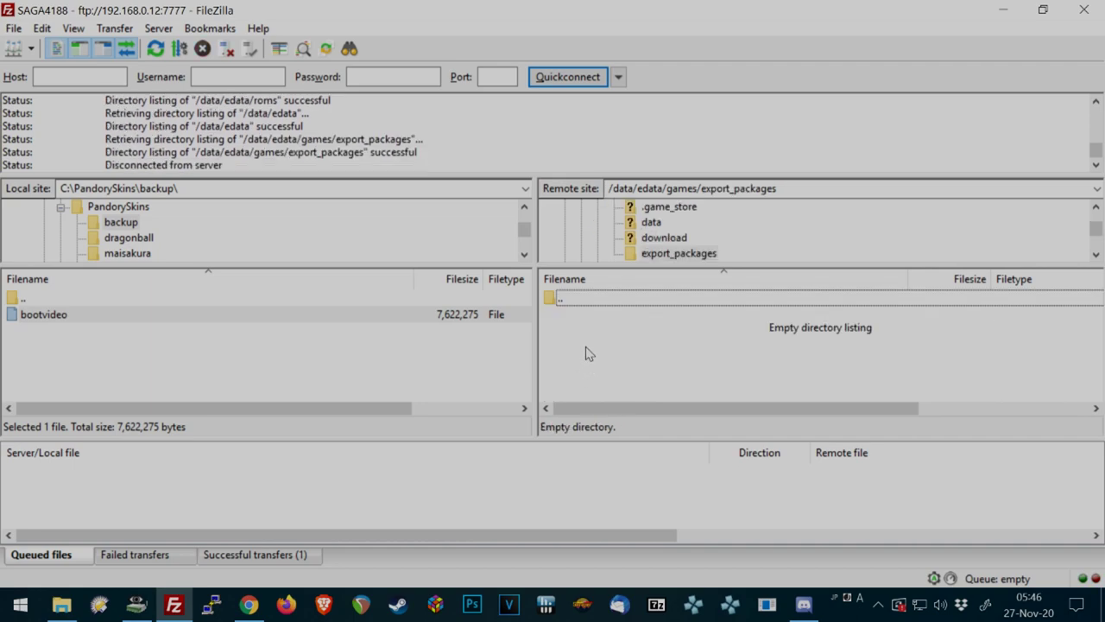
# - Return to the remote games folder, open data and examine the contents of its common subfolder
pyautogui.doubleClick(570, 300)
pyautogui.doubleClick(581, 333)
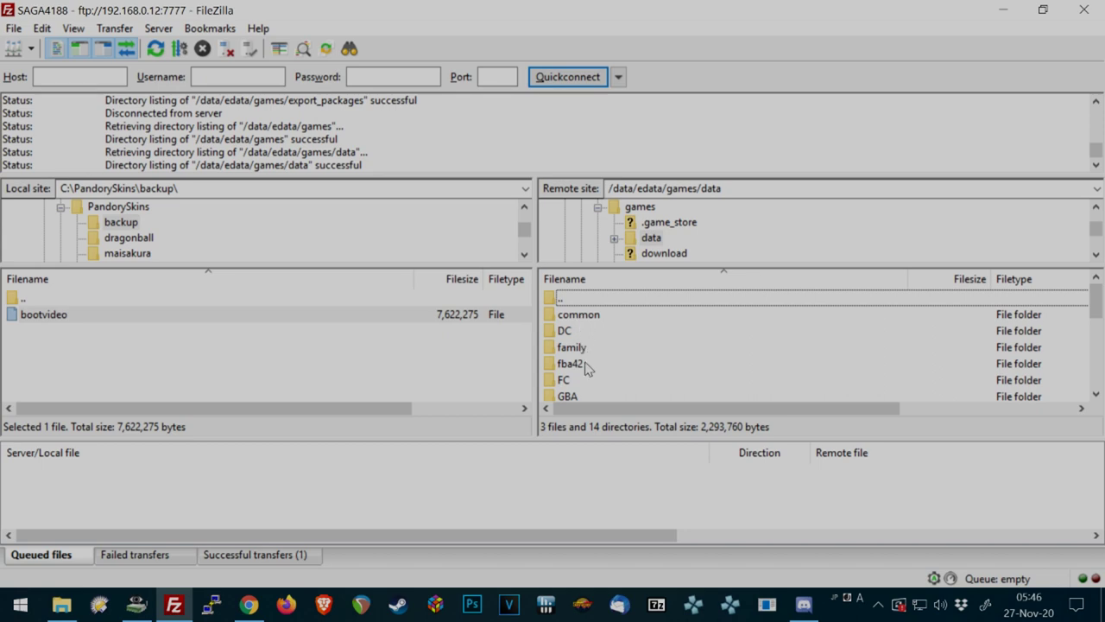
pyautogui.doubleClick(584, 320)
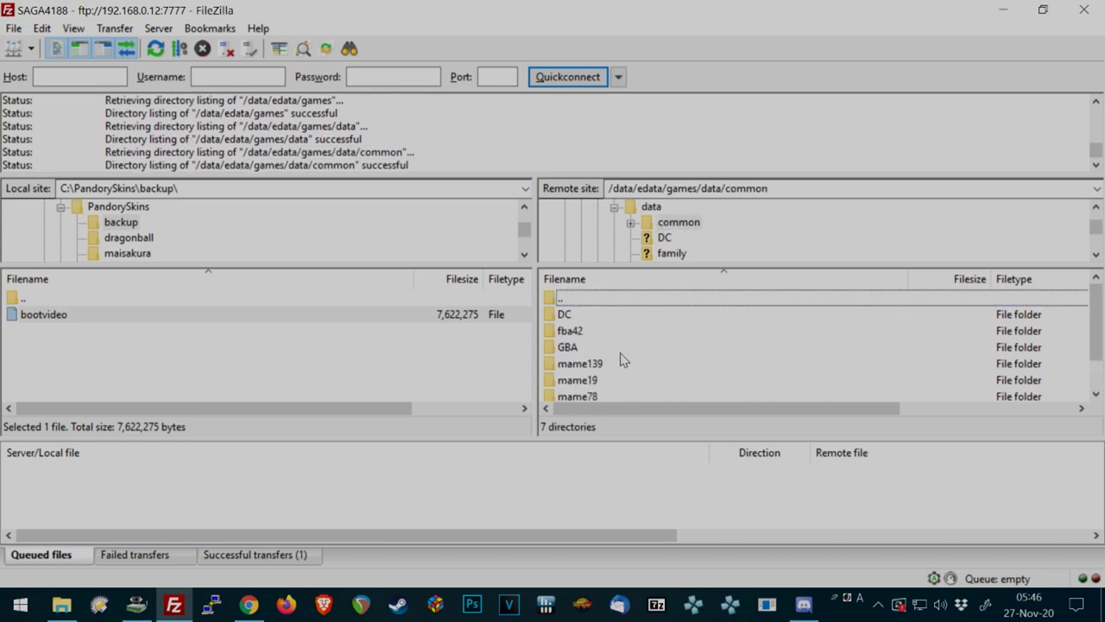
pyautogui.scroll(-1, 624, 361)
pyautogui.scroll(1, 624, 361)
pyautogui.scroll(-1, 617, 370)
pyautogui.scroll(1, 584, 312)
# - Return to /data/edata/games/data, review its system folders and highlight the remote path
pyautogui.doubleClick(577, 301)
pyautogui.scroll(-4, 616, 353)
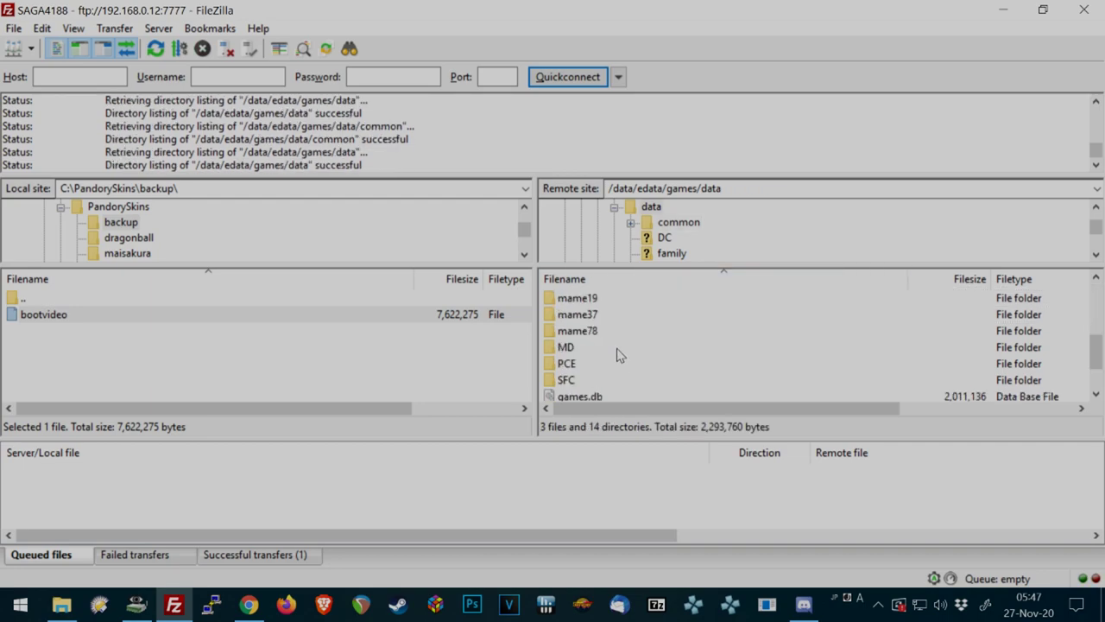
pyautogui.scroll(4, 622, 353)
pyautogui.click(613, 207)
pyautogui.click(665, 187)
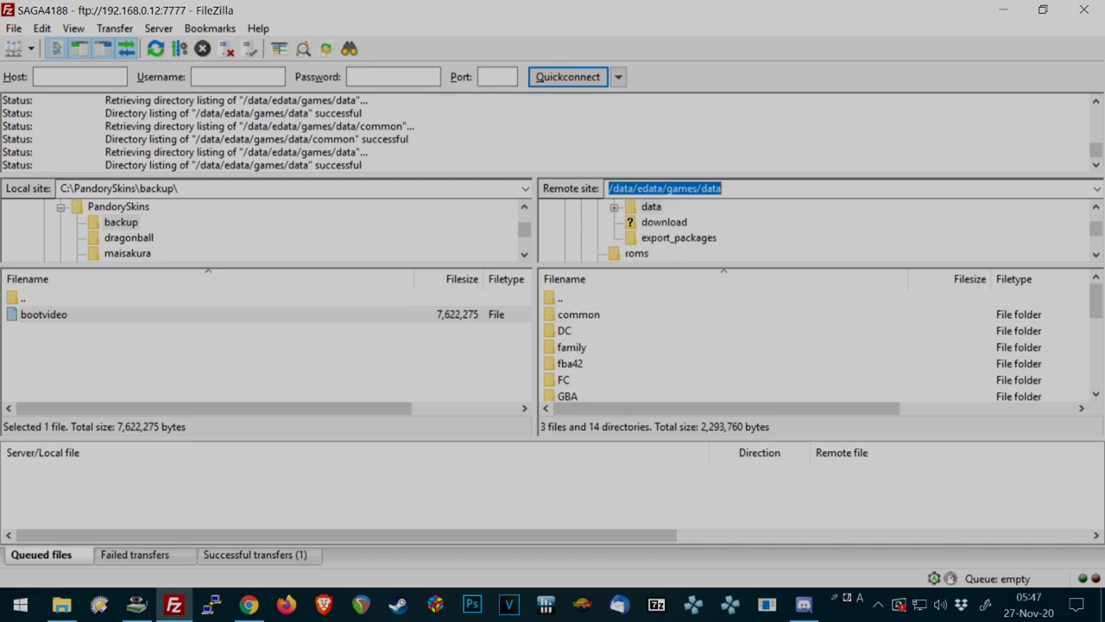
pyautogui.click(722, 187)
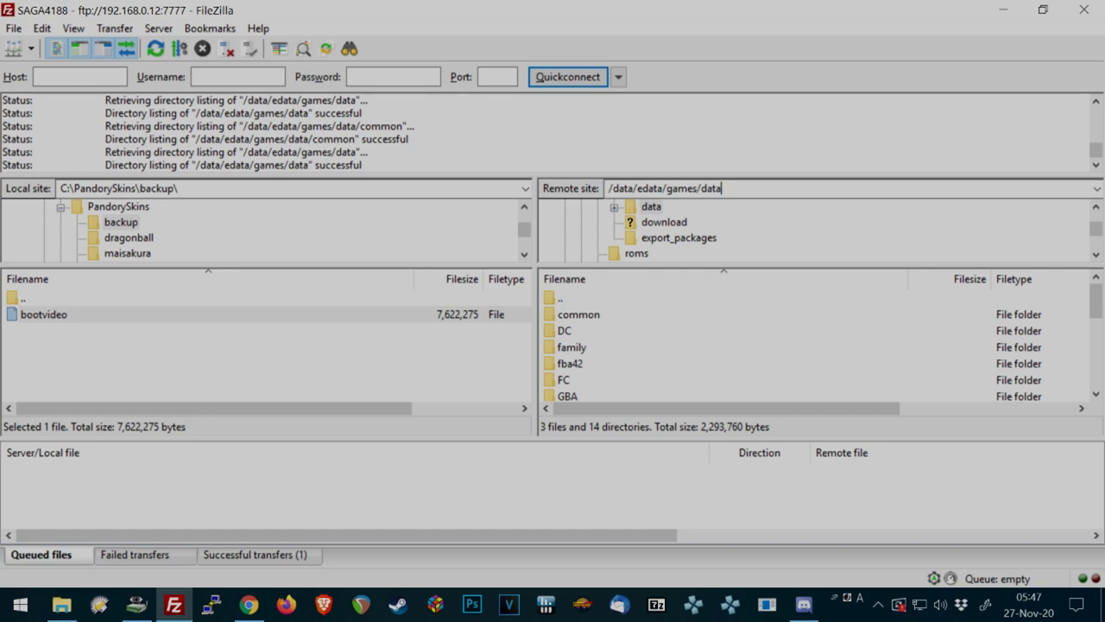
pyautogui.moveTo(722, 188); pyautogui.dragTo(612, 188)
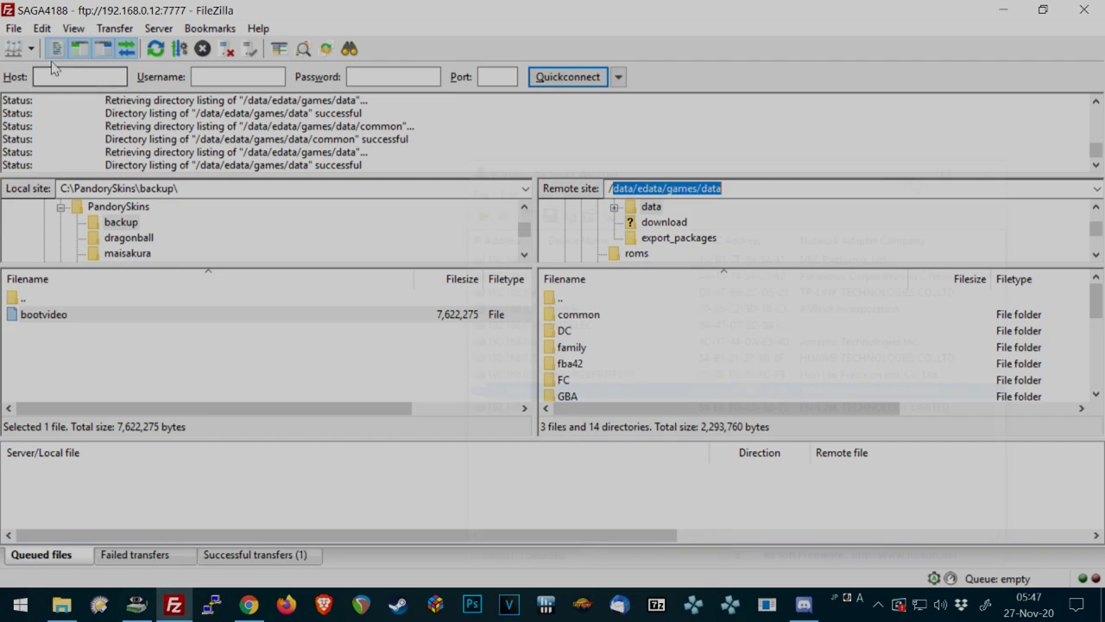
# - Check the device list in Wireless Network Watcher, and add a new FileZilla site entry named pg3d+
pyautogui.hotkey('alt', 'Tab')
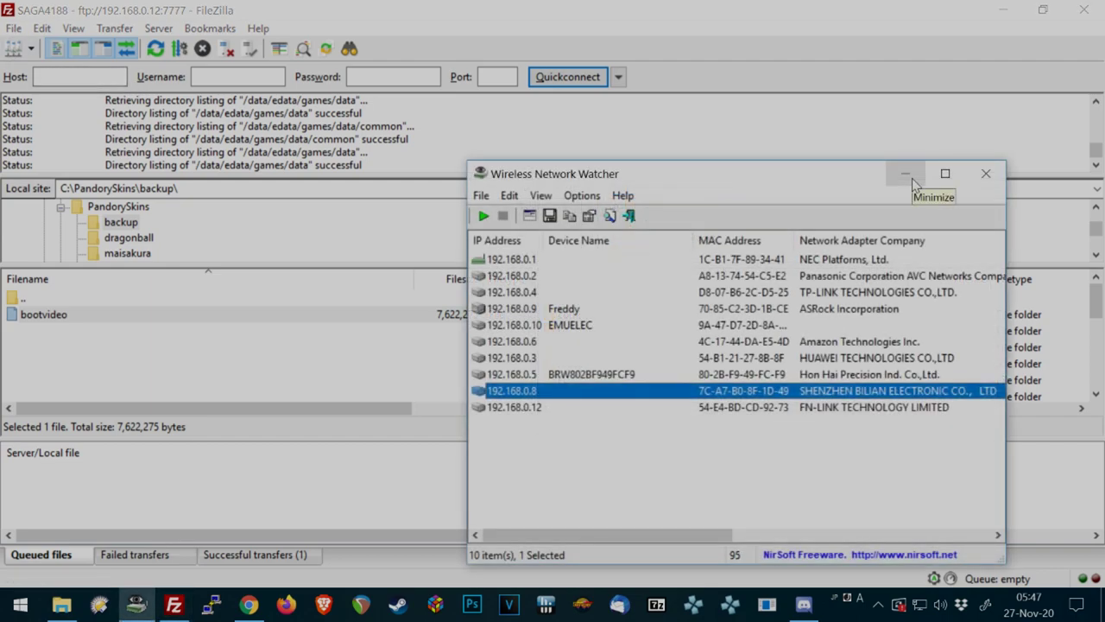
pyautogui.click(905, 173)
pyautogui.hotkey('ctrl', 's')
pyautogui.click(321, 433)
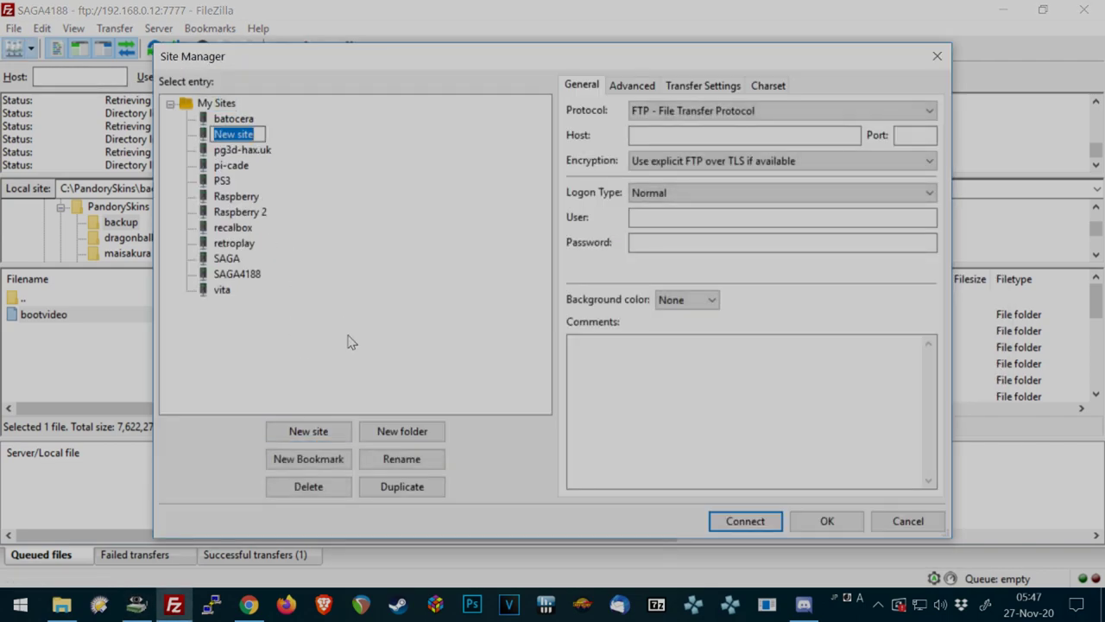
pyautogui.write('pg3d+')
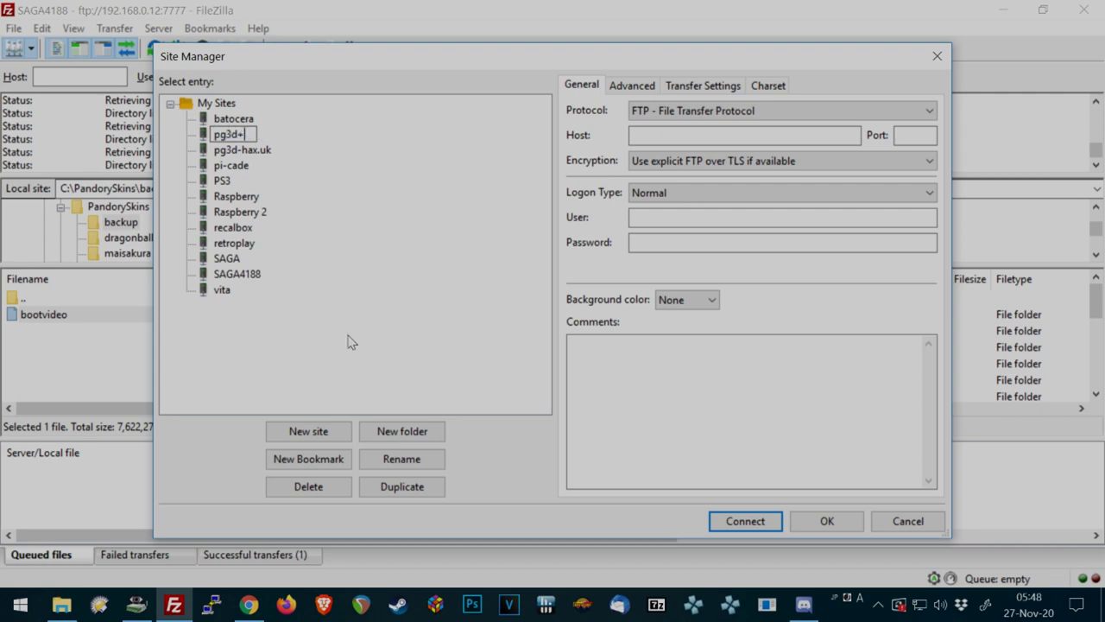
pyautogui.press('Return')
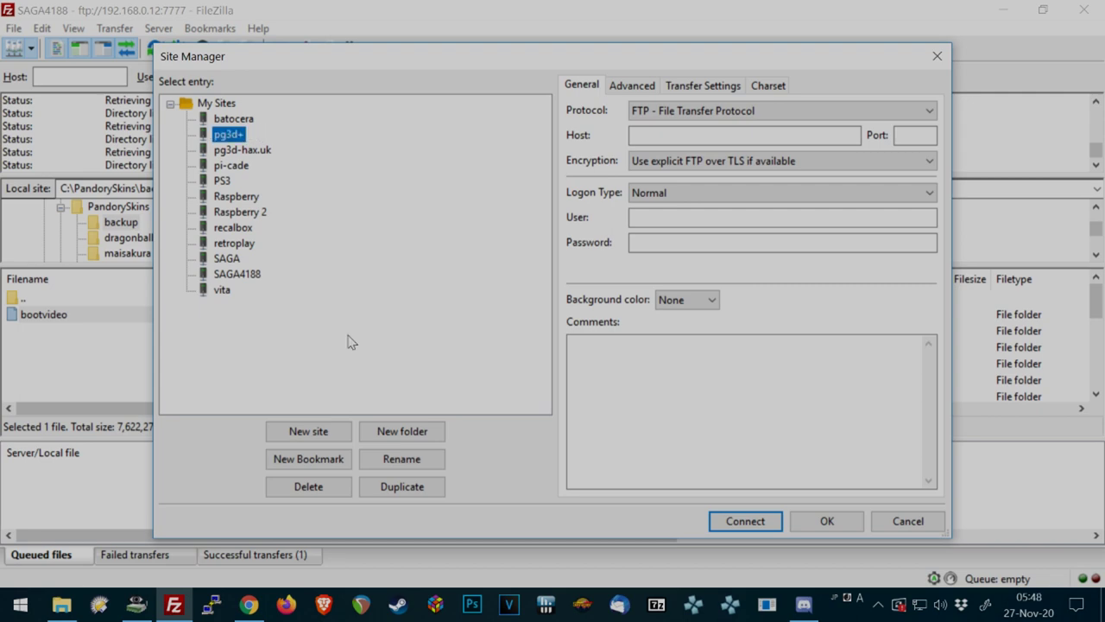
# - Configure the pg3d+ site with host 192.168.0.8, port 7777 and Anonymous logon, and connect to it
pyautogui.click(694, 137)
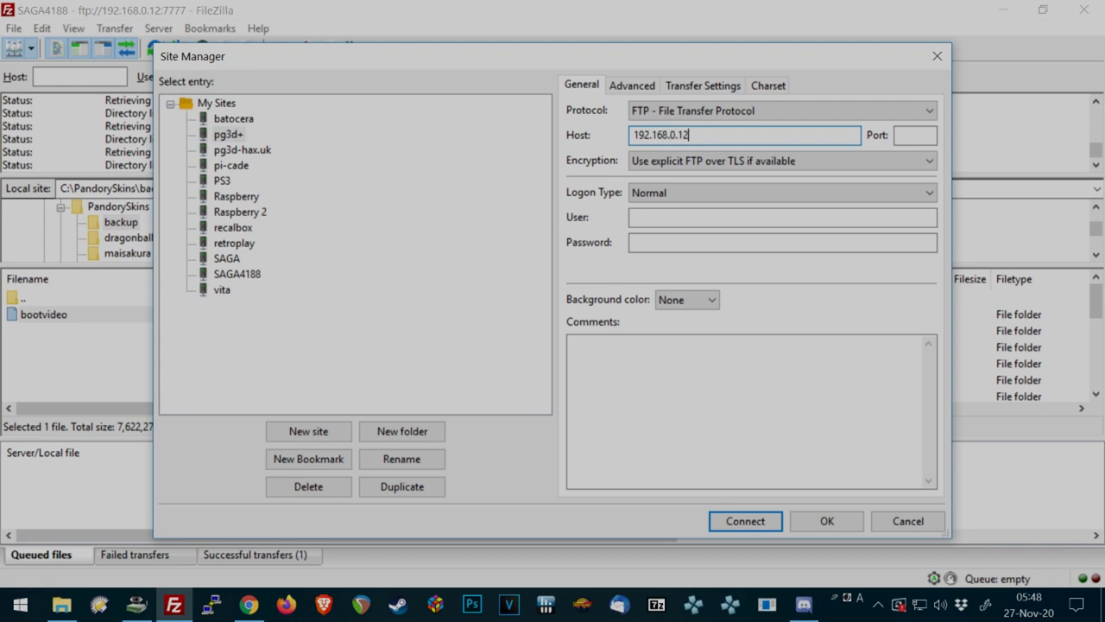
pyautogui.click(907, 134)
pyautogui.click(691, 135)
pyautogui.click(715, 192)
pyautogui.click(670, 223)
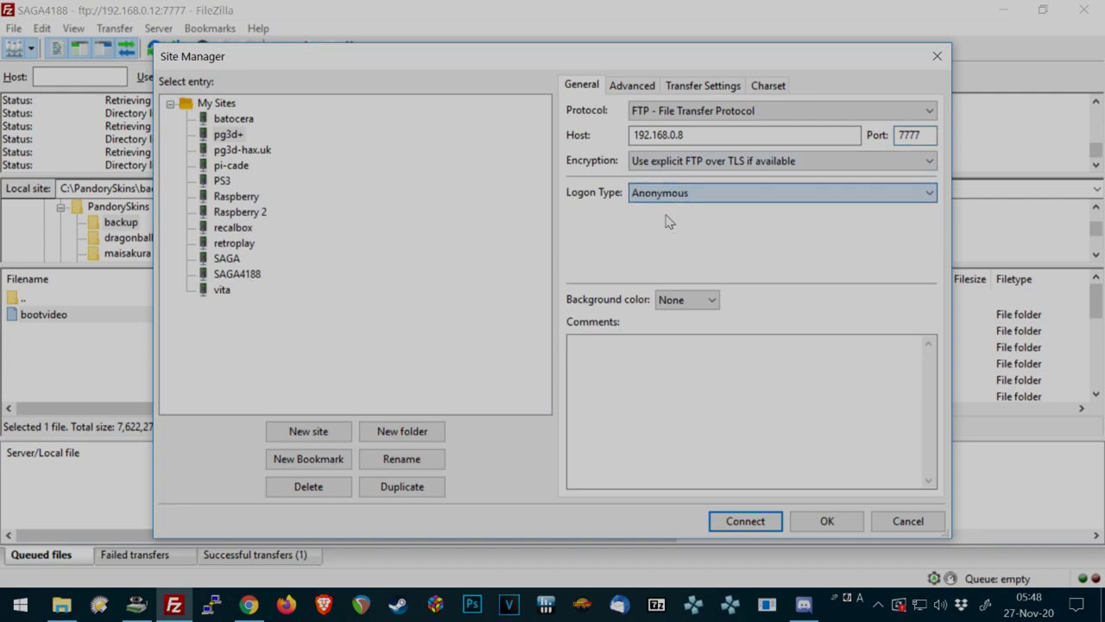
pyautogui.click(746, 522)
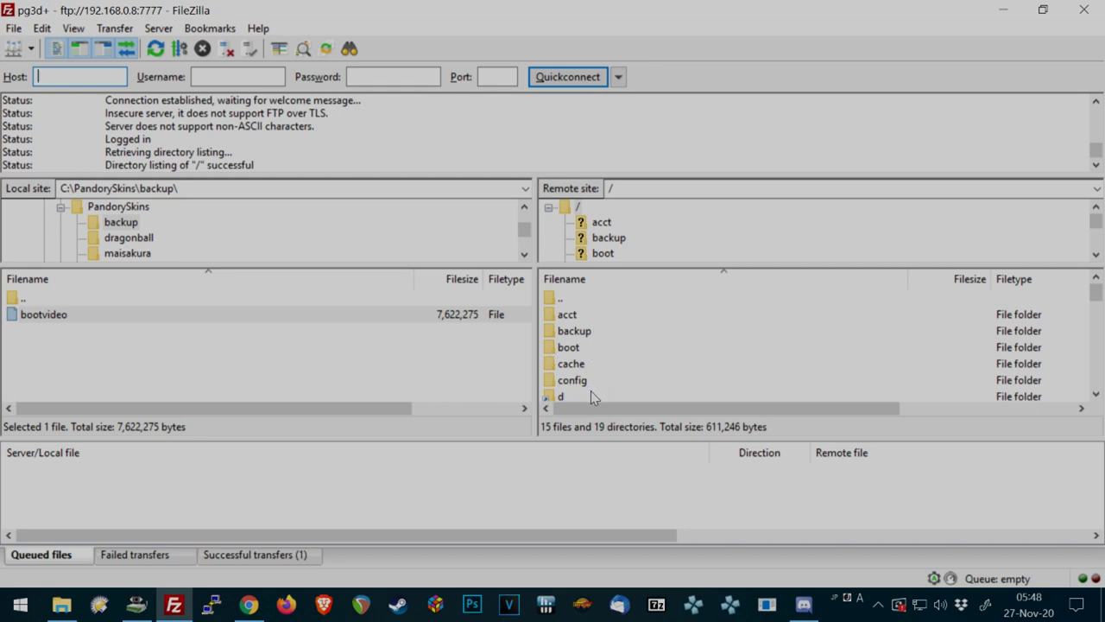
# - Open the remote folder /storage/external_storage/sda1
pyautogui.scroll(-6, 594, 393)
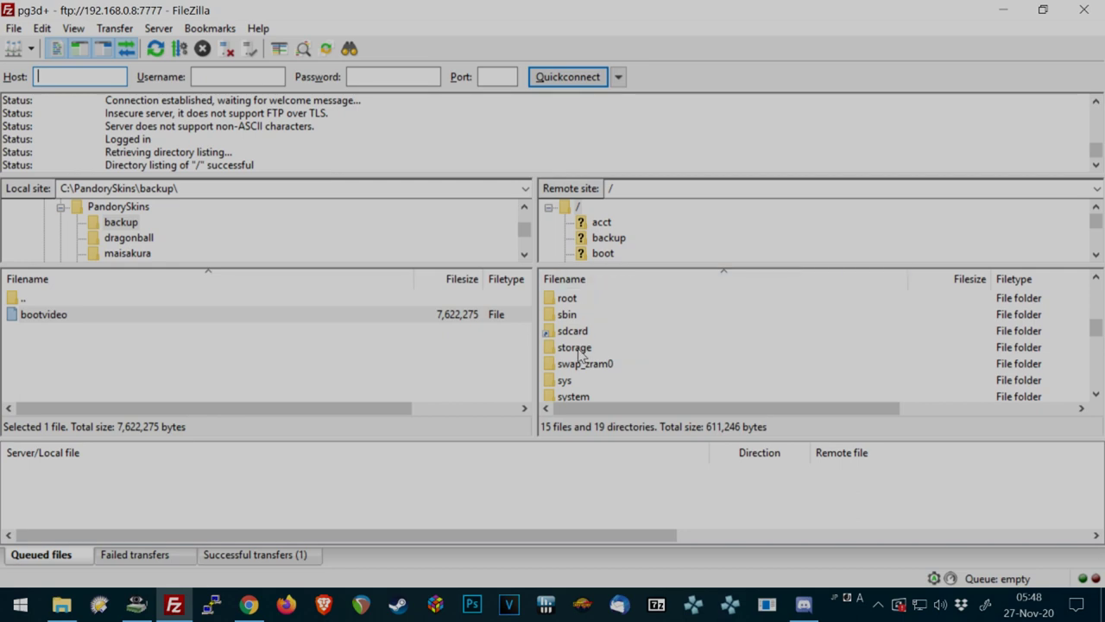
pyautogui.doubleClick(580, 349)
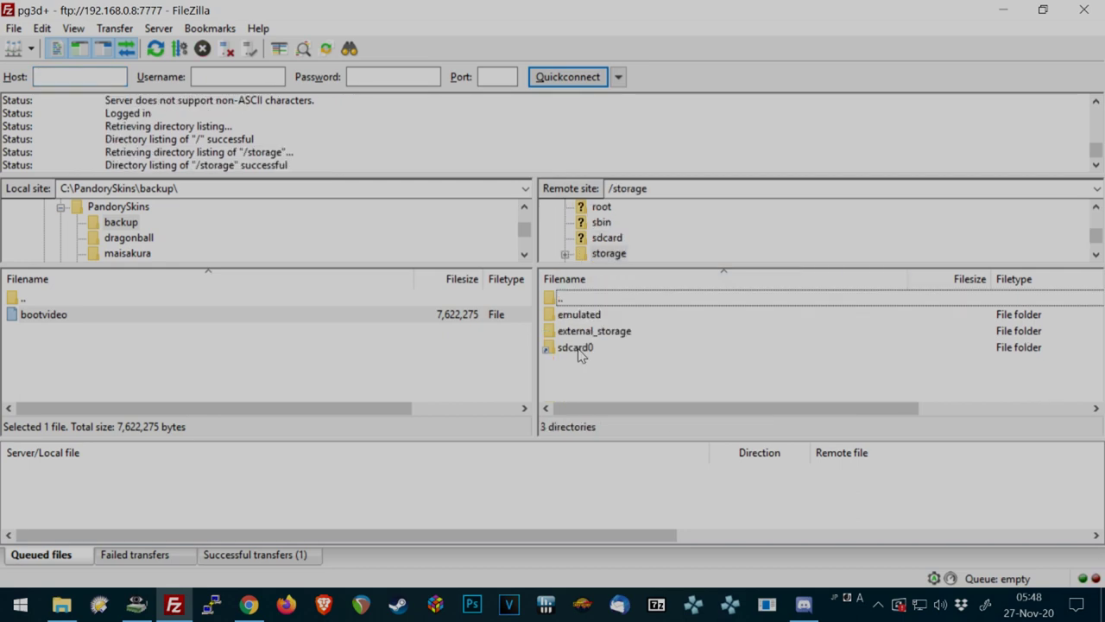
pyautogui.doubleClick(592, 333)
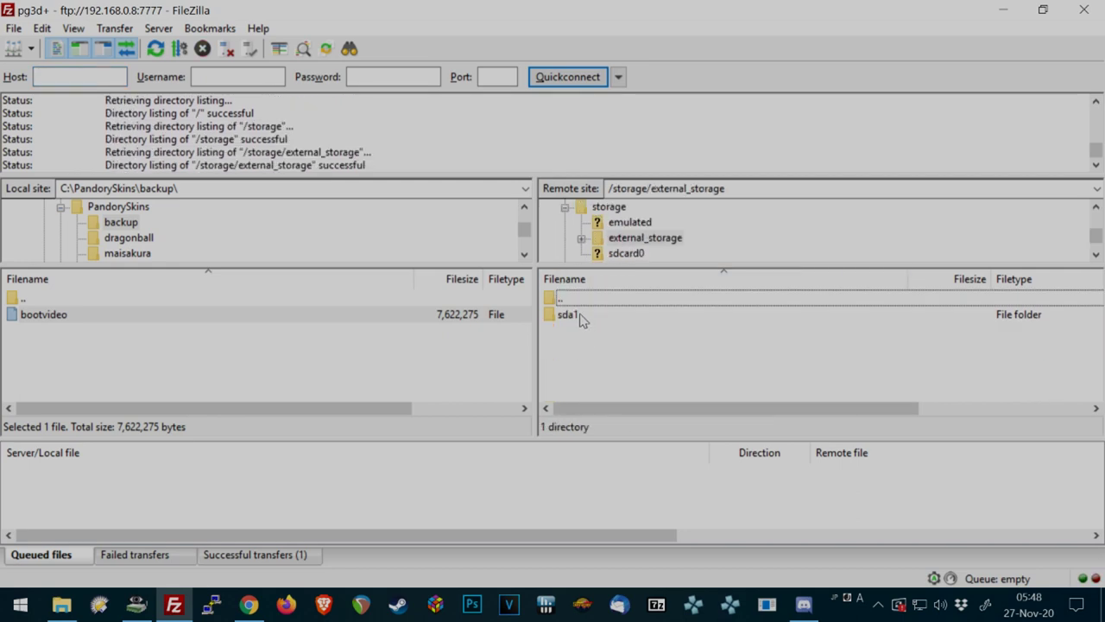
pyautogui.doubleClick(570, 315)
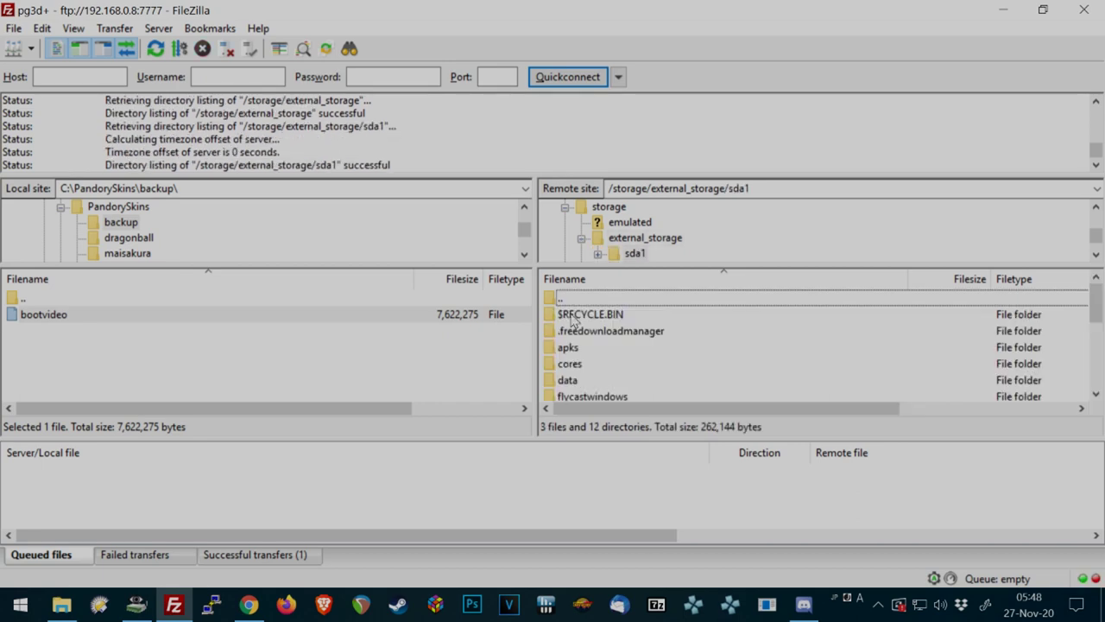
# - Examine the folders on the sda1 drive and open its games folder
pyautogui.scroll(-1, 581, 389)
pyautogui.click(584, 364)
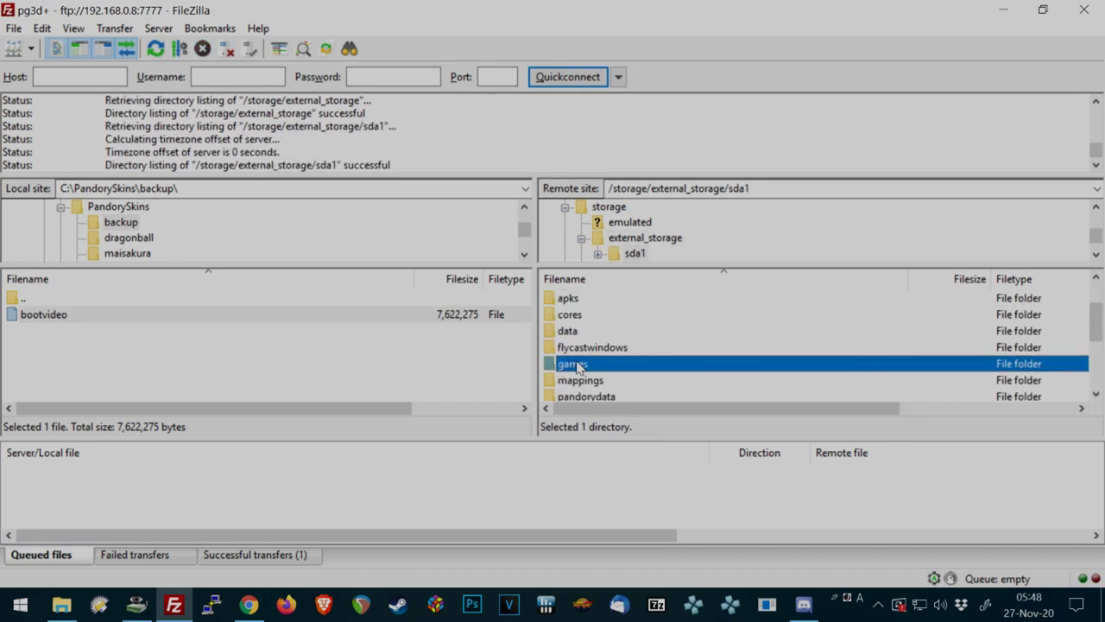
pyautogui.scroll(-1, 583, 366)
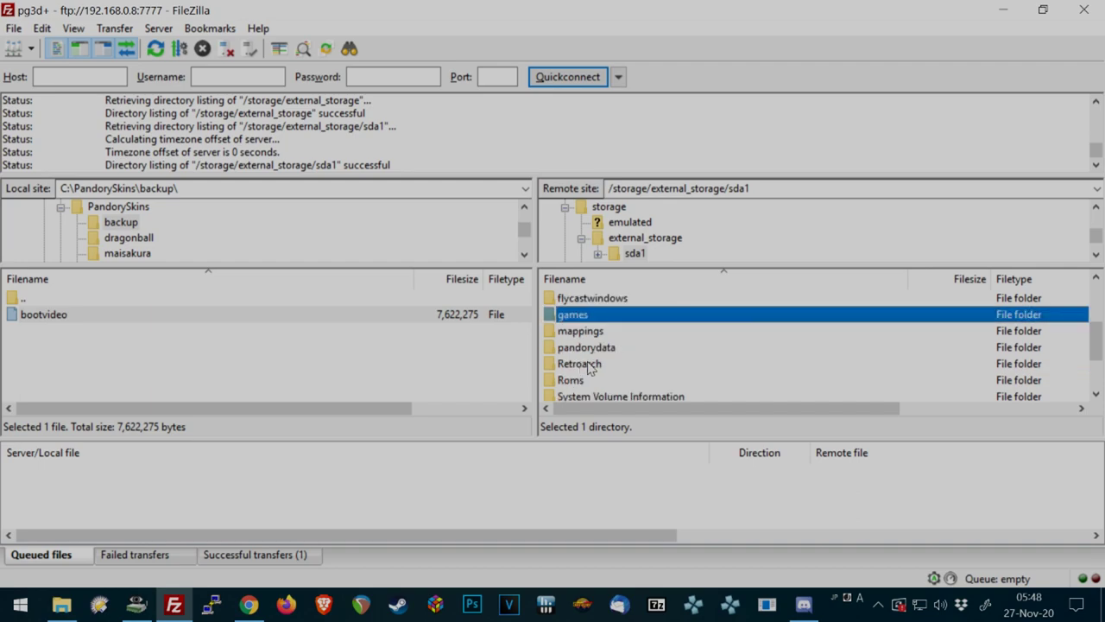
pyautogui.scroll(-1, 606, 377)
pyautogui.scroll(2, 604, 373)
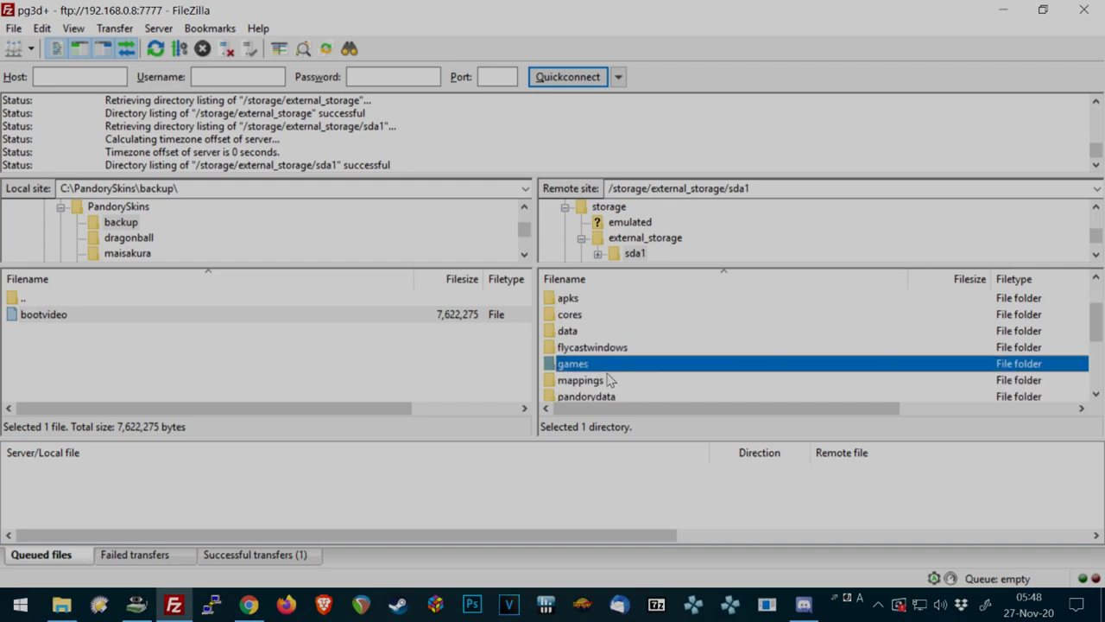
pyautogui.scroll(1, 604, 365)
pyautogui.scroll(-1, 595, 361)
pyautogui.doubleClick(582, 365)
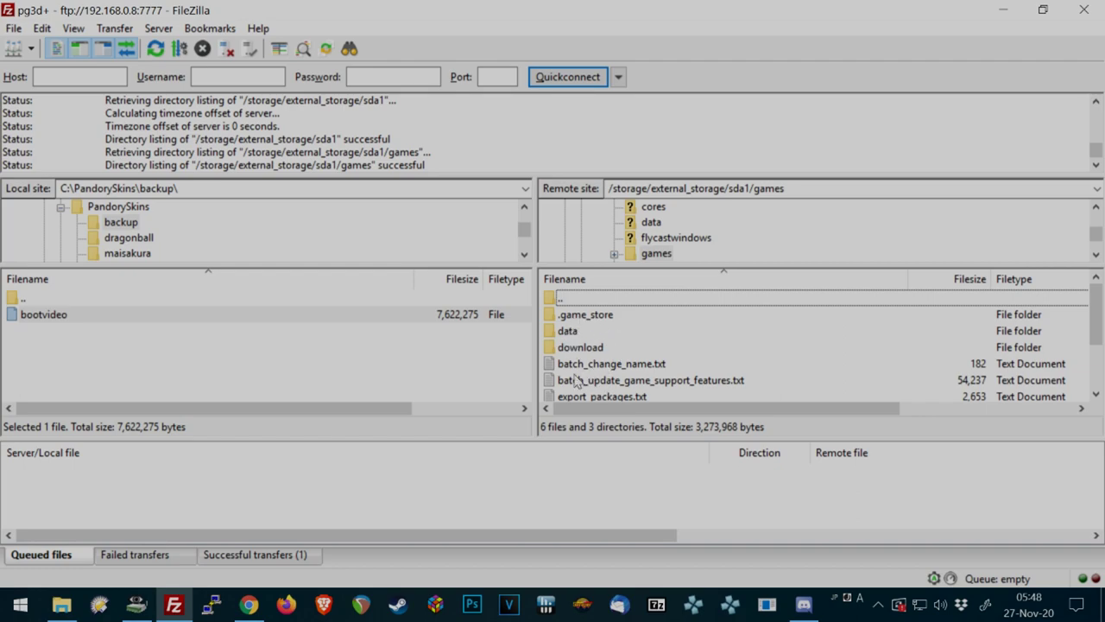
# - Leave the games folder, review sda1 again, and go up to /storage/external_storage, selecting its remote path
pyautogui.doubleClick(573, 297)
pyautogui.scroll(-3, 583, 363)
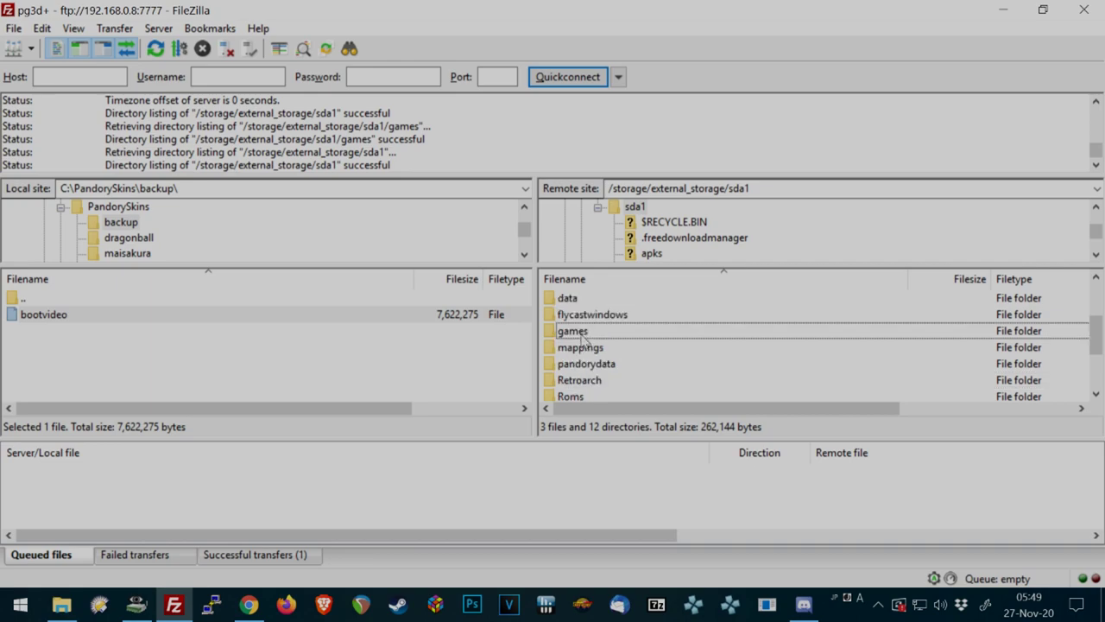
pyautogui.scroll(3, 617, 389)
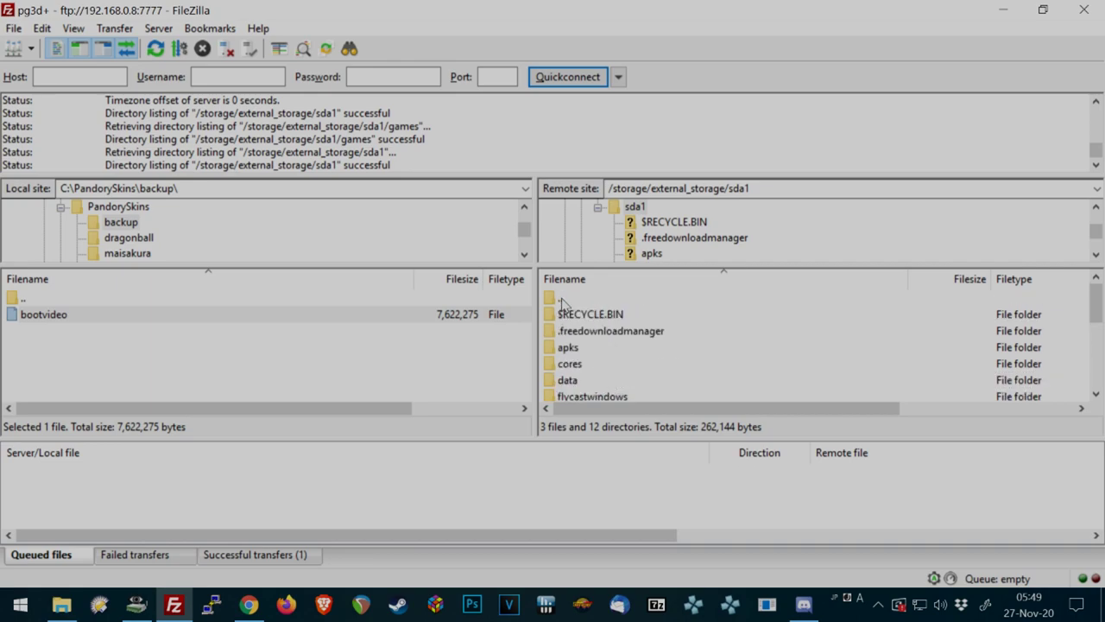
pyautogui.click(563, 300)
pyautogui.doubleClick(563, 300)
pyautogui.click(665, 189)
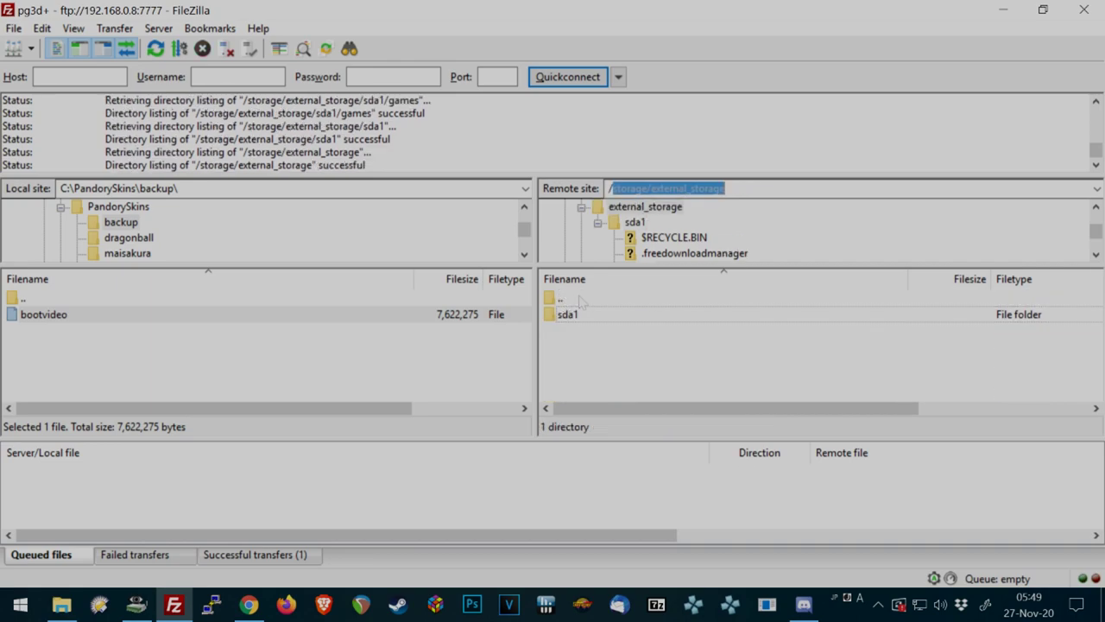
# - Open the remote folder /data/config/skin and look over its background, loading and logo PNG files
pyautogui.write('/da')
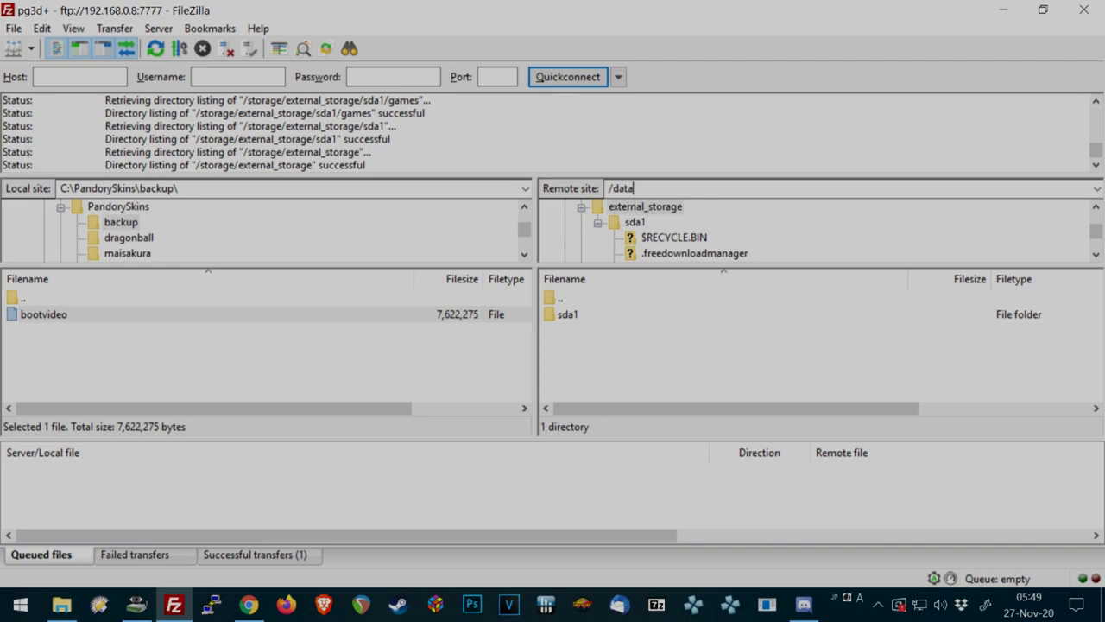
pyautogui.write('ta')
pyautogui.press('Return')
pyautogui.scroll(-2, 622, 338)
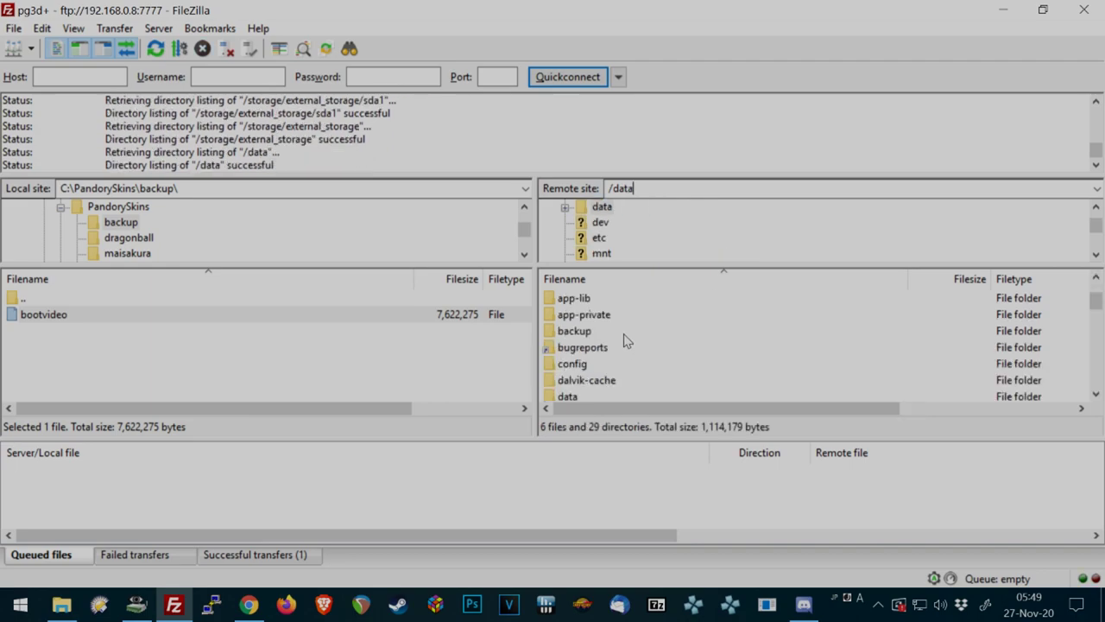
pyautogui.click(587, 365)
pyautogui.doubleClick(585, 367)
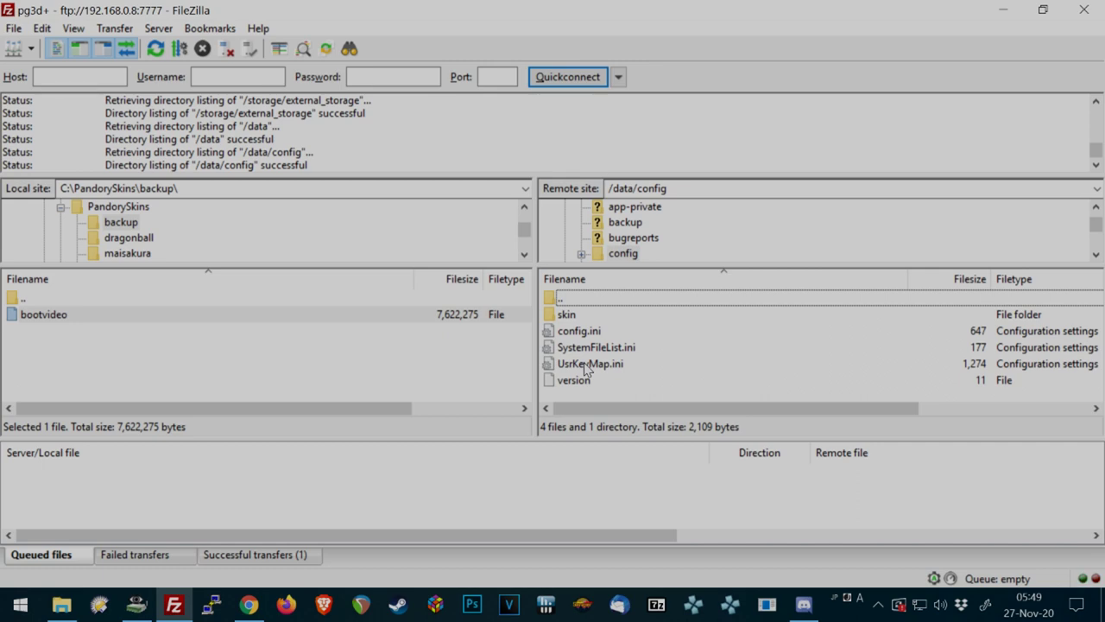
pyautogui.doubleClick(585, 317)
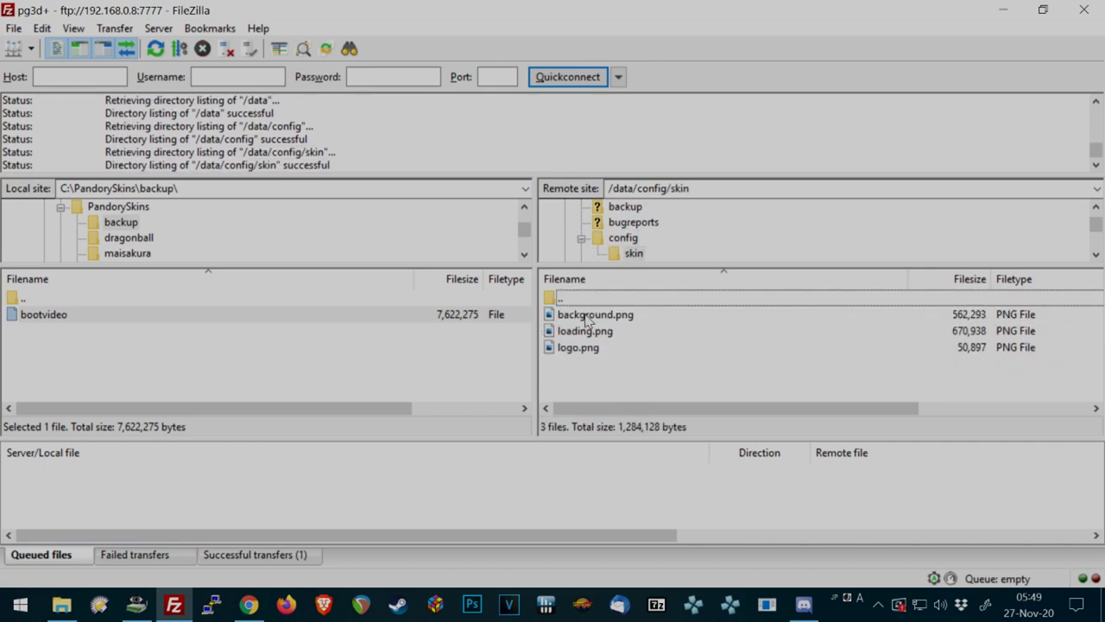
pyautogui.click(594, 321)
pyautogui.click(596, 332)
pyautogui.click(595, 350)
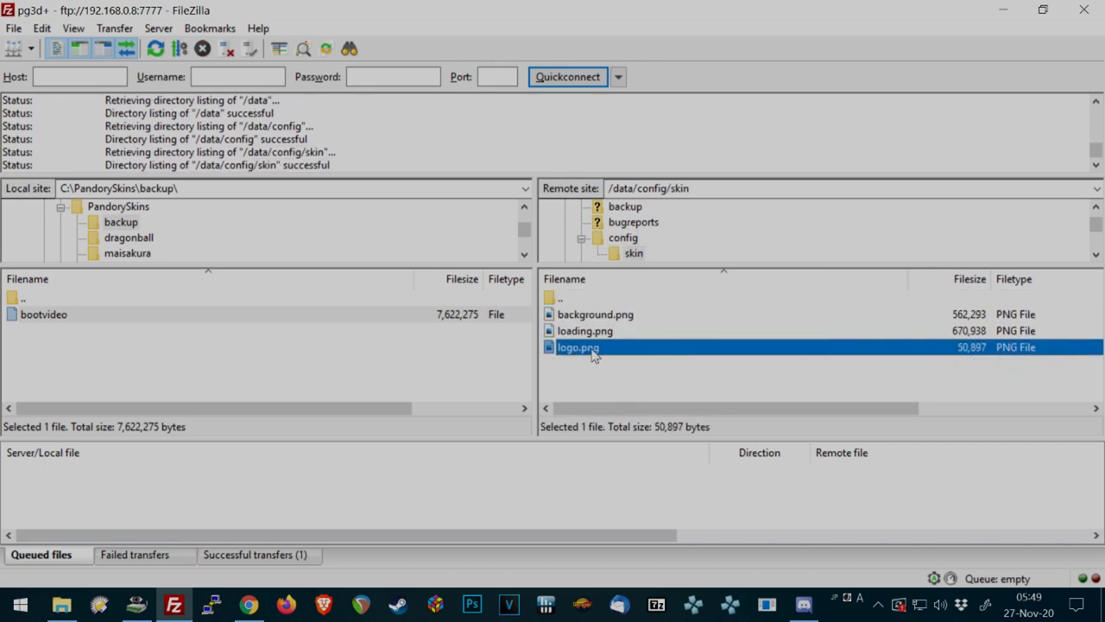
# - Open the local PandorySkins dragonball folder, select all its PNG files, and clear the selection
pyautogui.click(60, 299)
pyautogui.doubleClick(60, 299)
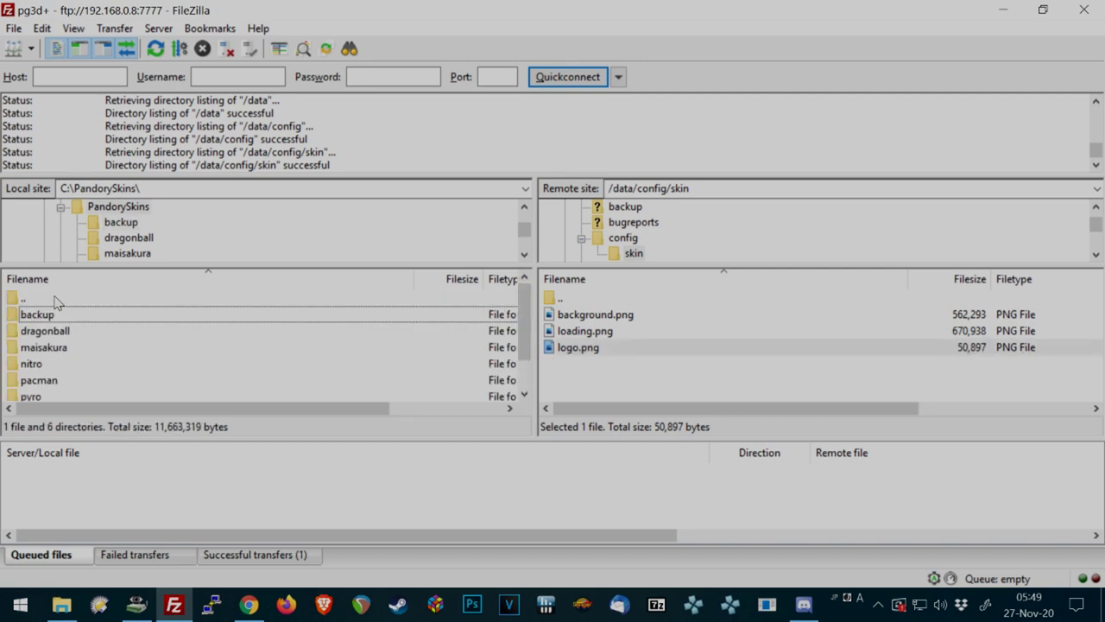
pyautogui.doubleClick(52, 333)
pyautogui.hotkey('ctrl', 'a')
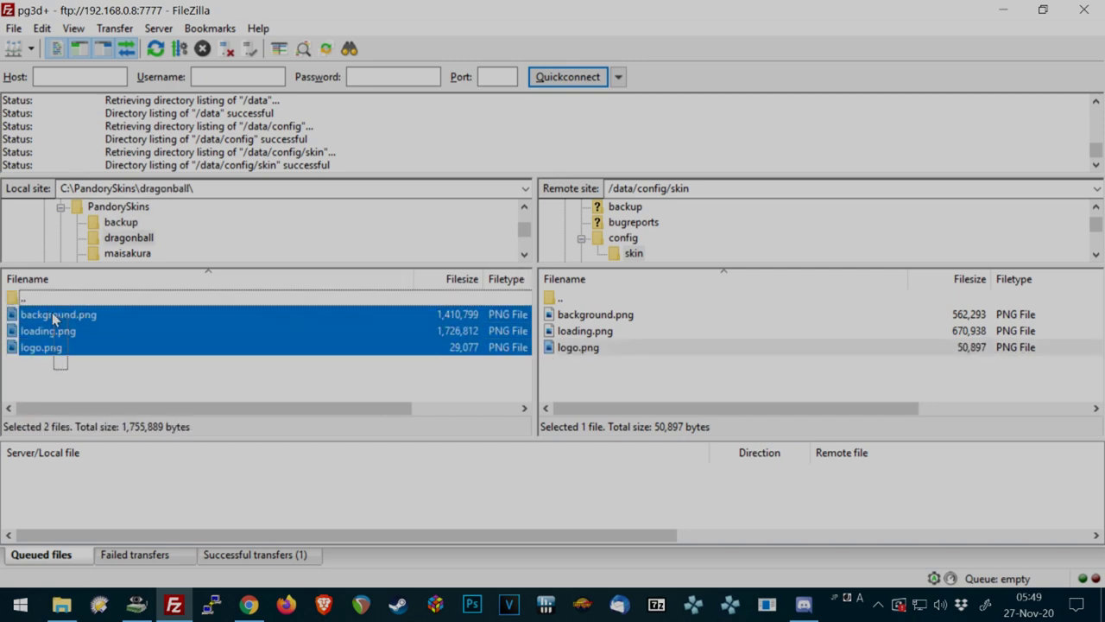
pyautogui.moveTo(49, 320); pyautogui.dragTo(324, 382)
pyautogui.click(505, 388)
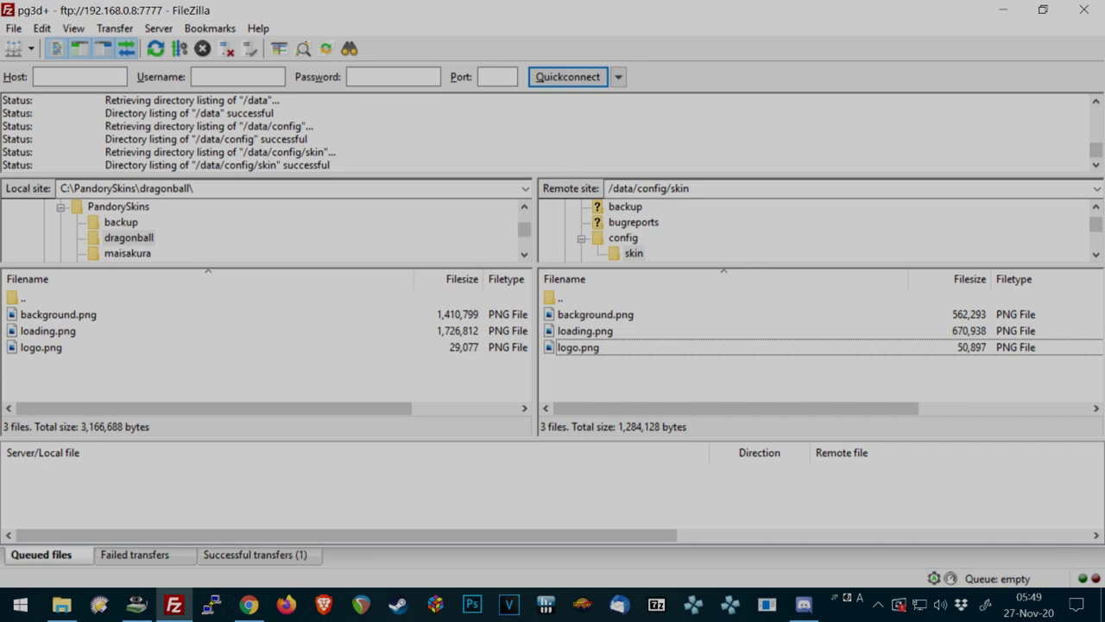
# - Return to the remote root, open /system/etc and select the bootvideo file there
pyautogui.click(656, 187)
pyautogui.write('/')
pyautogui.press('Return')
pyautogui.scroll(-5, 715, 321)
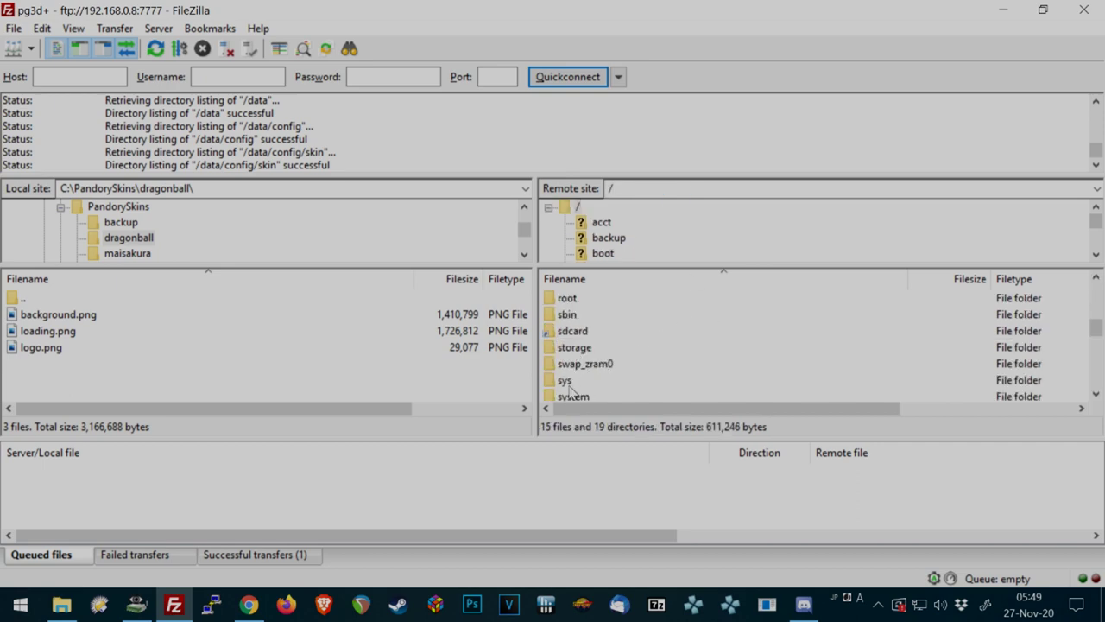
pyautogui.click(573, 396)
pyautogui.scroll(-1, 575, 380)
pyautogui.doubleClick(557, 347)
pyautogui.doubleClick(557, 347)
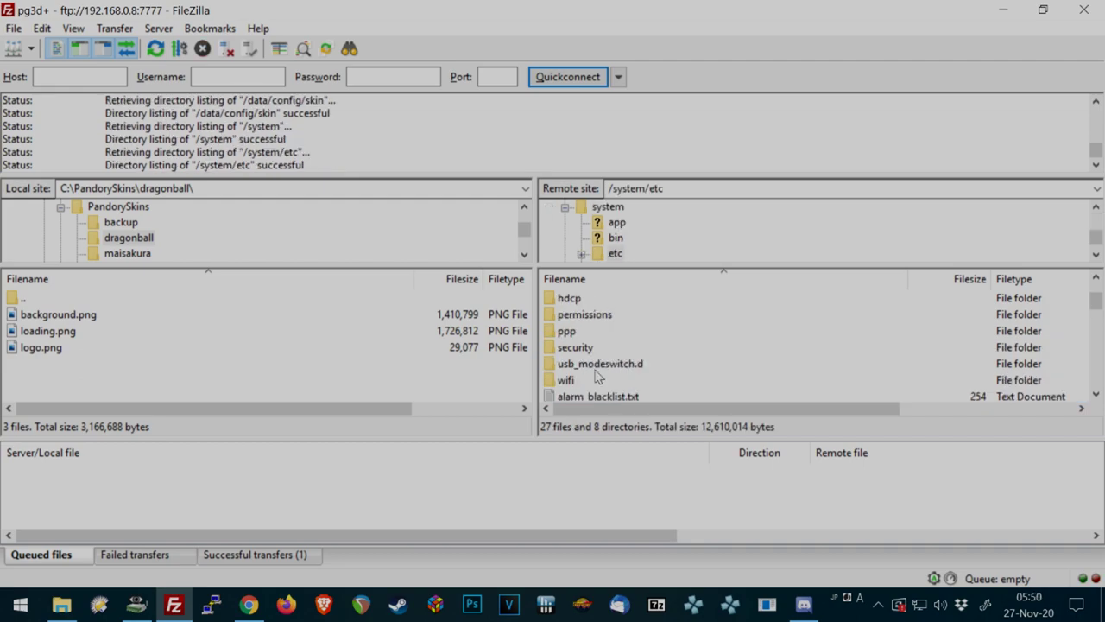
pyautogui.scroll(-3, 598, 378)
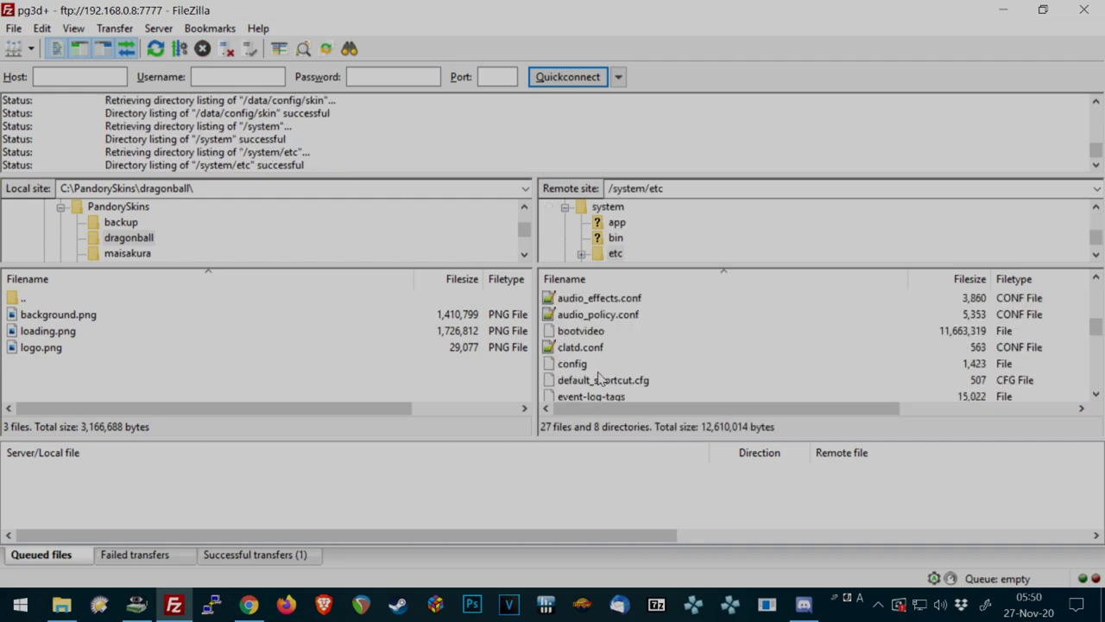
pyautogui.click(581, 332)
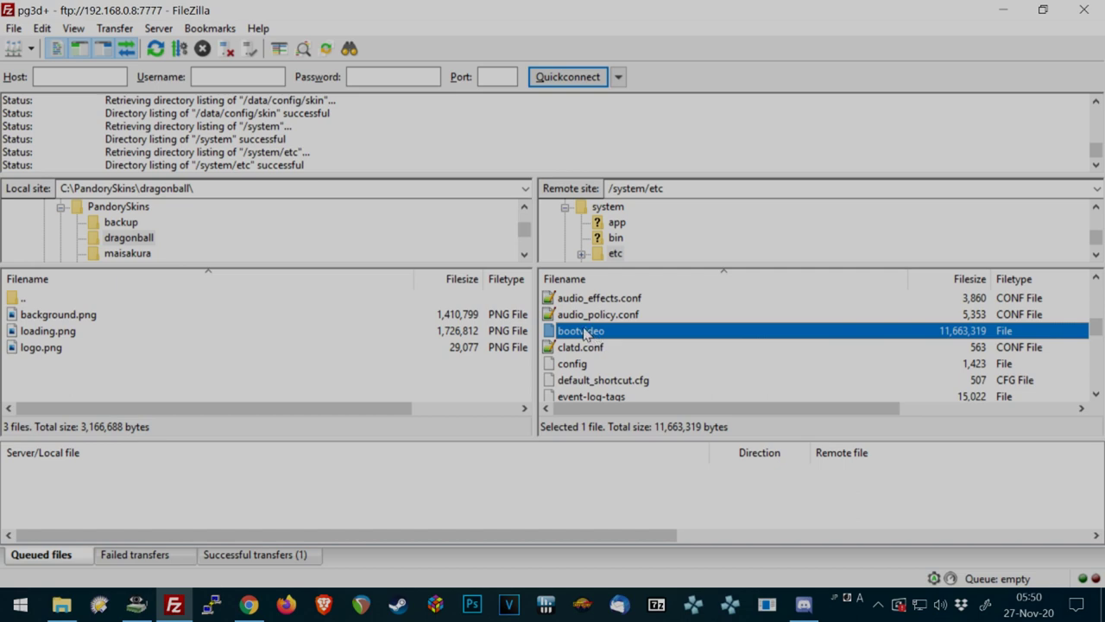
# - Open the local PandorySkins backup folder
pyautogui.click(134, 390)
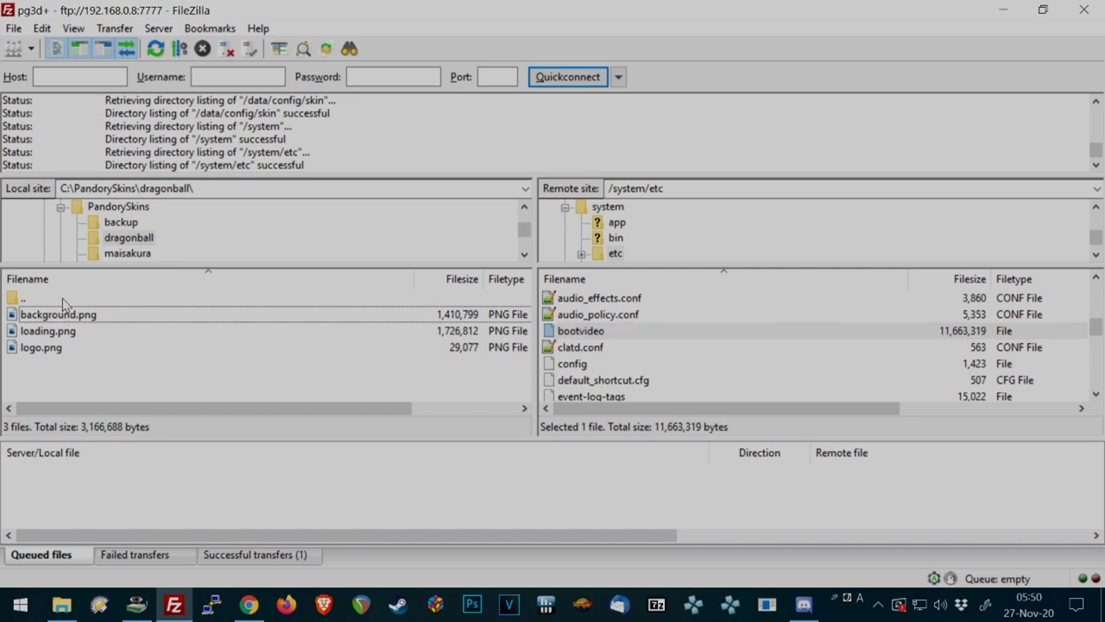
pyautogui.doubleClick(62, 298)
pyautogui.doubleClick(61, 313)
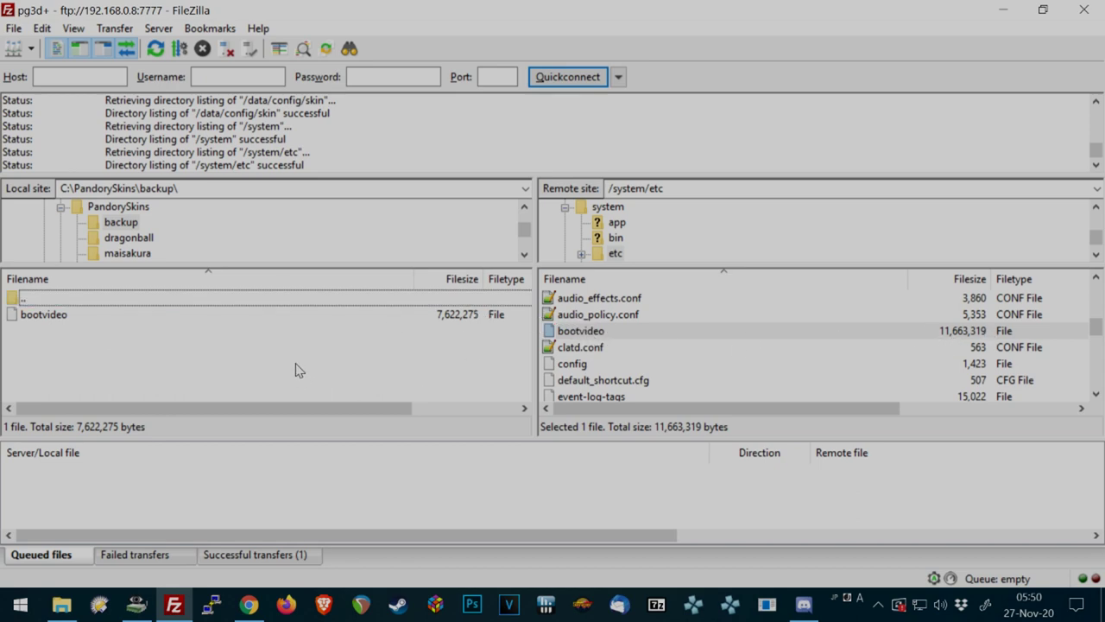
# - Try to upload the local backup bootvideo file to the remote /system/etc folder
pyautogui.click(54, 318)
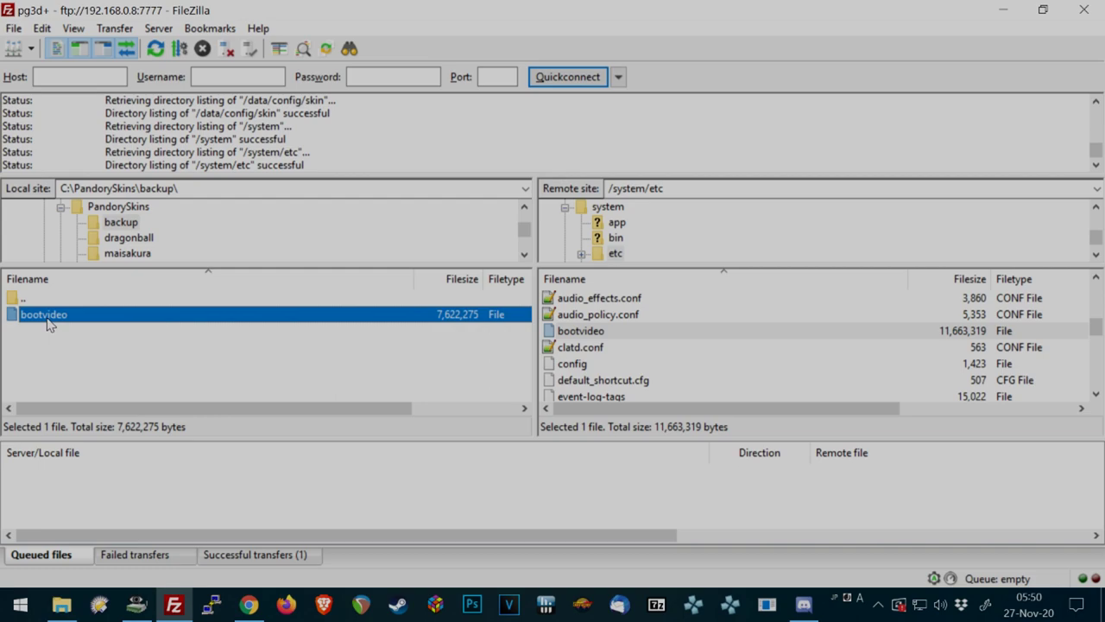
pyautogui.moveTo(47, 322); pyautogui.dragTo(731, 353)
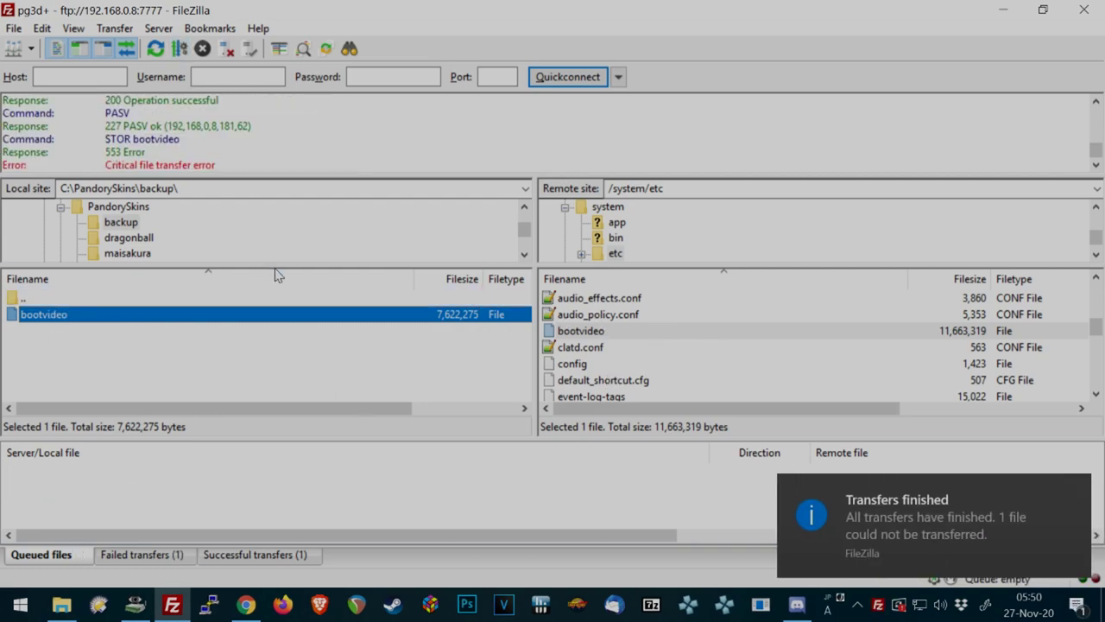
pyautogui.press('Escape')
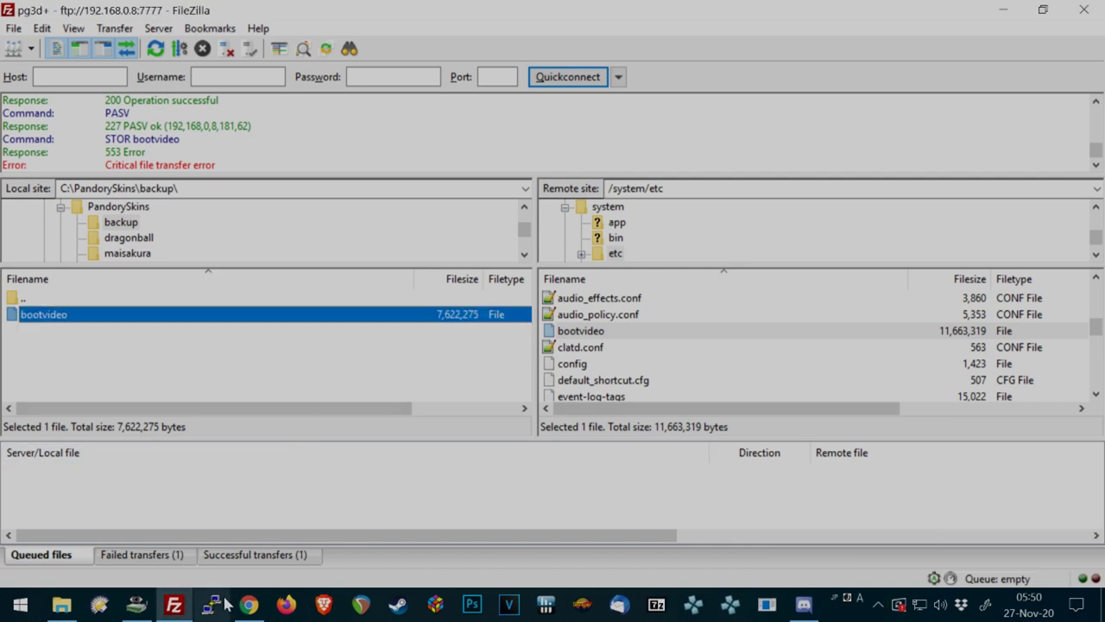
pyautogui.click(387, 392)
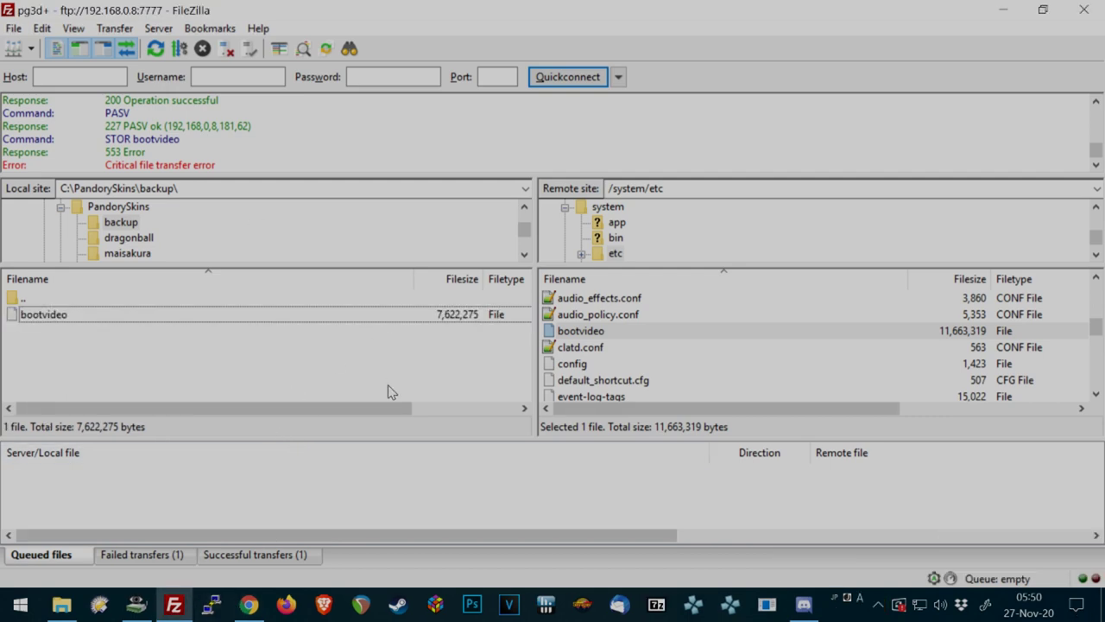
# - Switch to PuTTY, configure a Telnet connection to 192.168.0.8 on port 4444, and save it as session PLUS
pyautogui.click(214, 609)
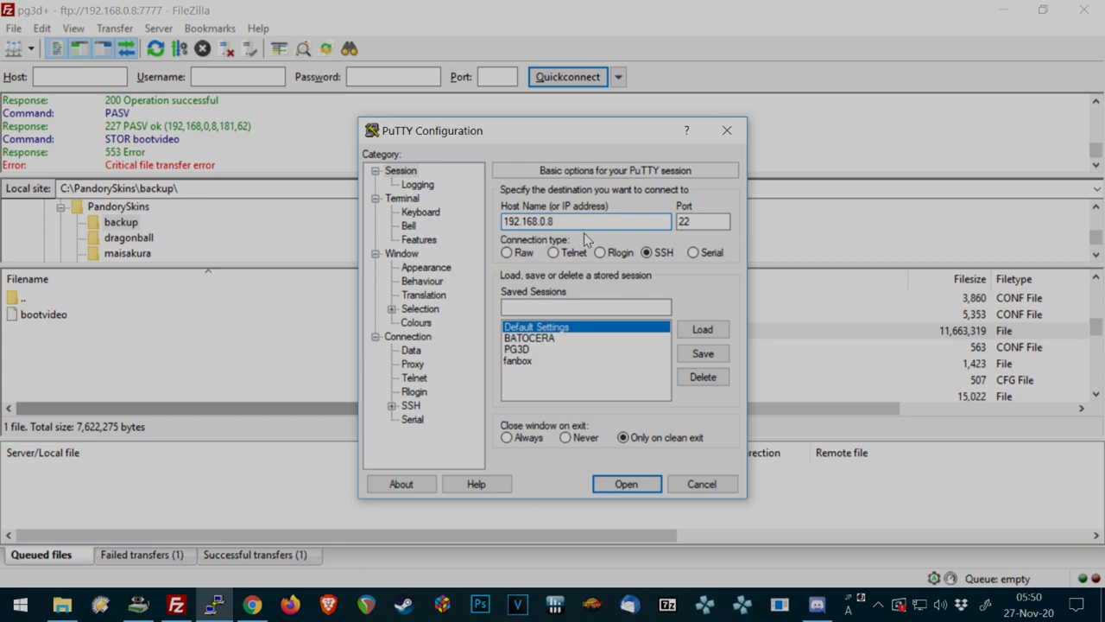
pyautogui.click(679, 229)
pyautogui.write('4444')
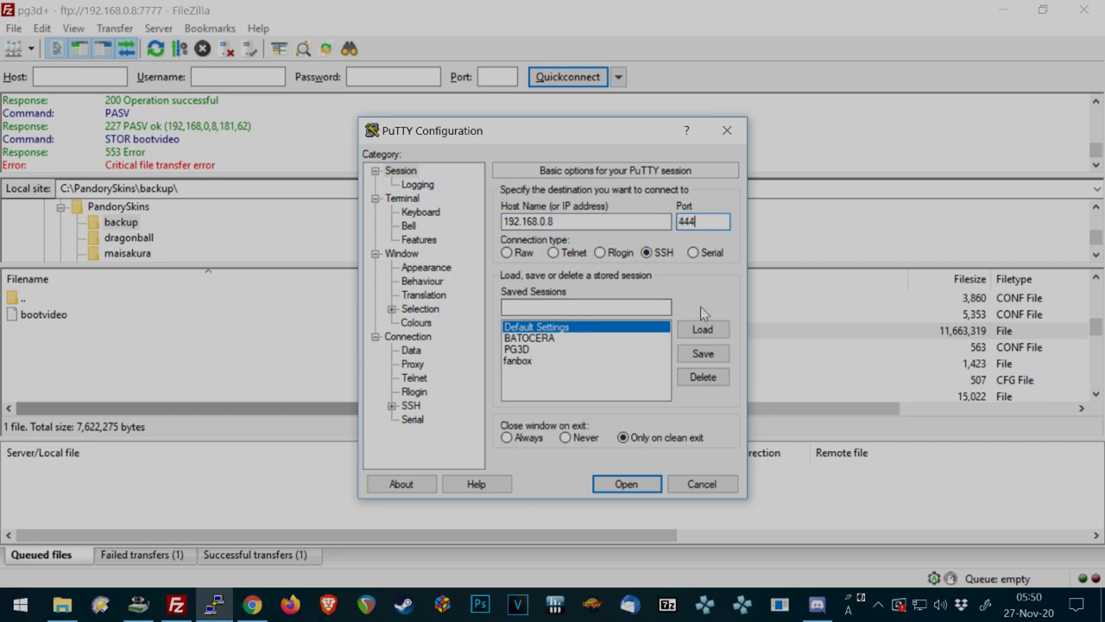
pyautogui.click(570, 255)
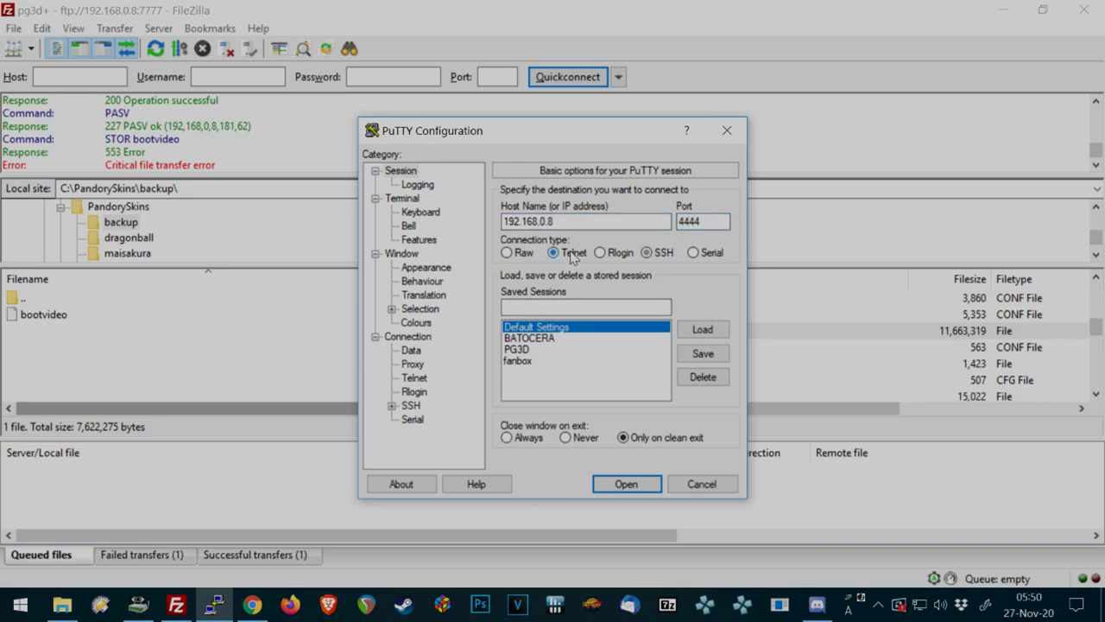
pyautogui.click(552, 306)
pyautogui.write('PLUS')
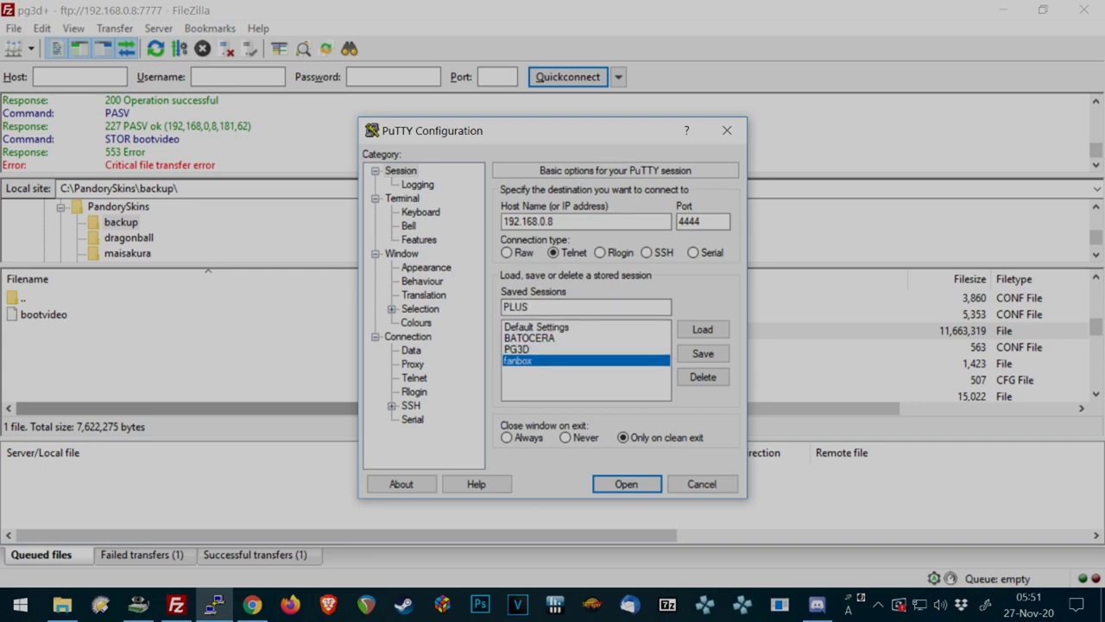
pyautogui.click(703, 353)
pyautogui.click(544, 362)
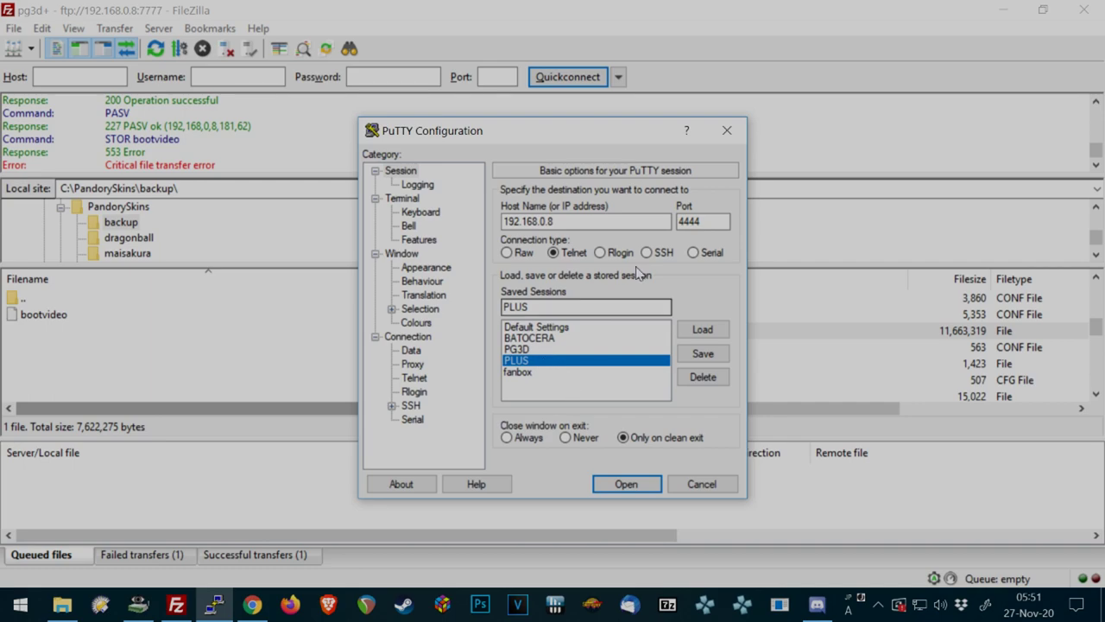
# - Open the PLUS Telnet session and list the console's root directory with ls
pyautogui.click(628, 485)
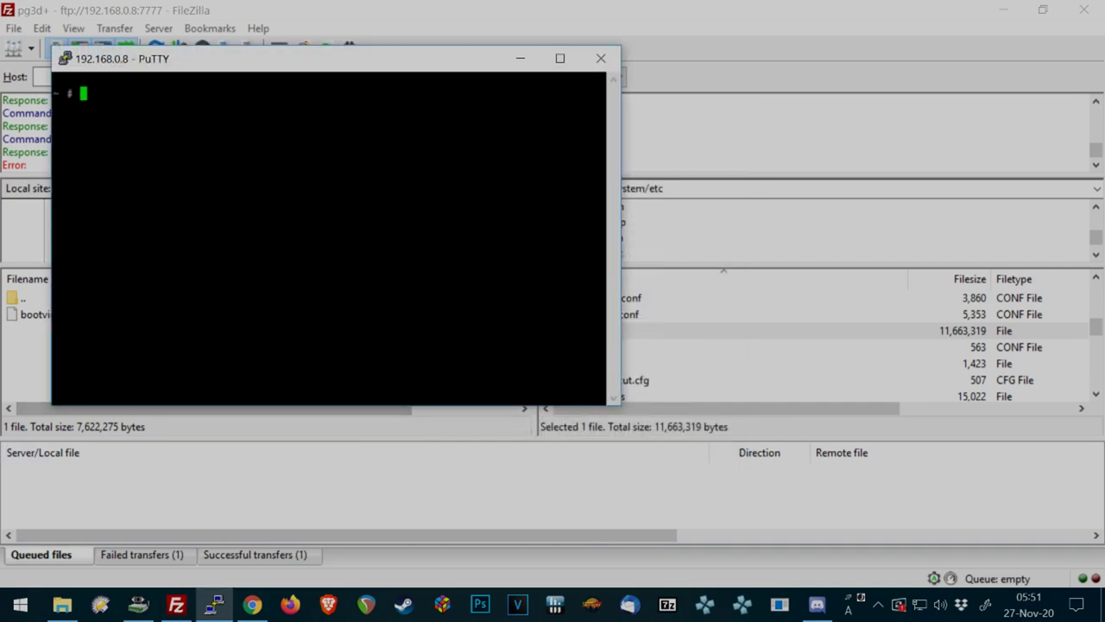
pyautogui.moveTo(200, 59); pyautogui.dragTo(408, 136)
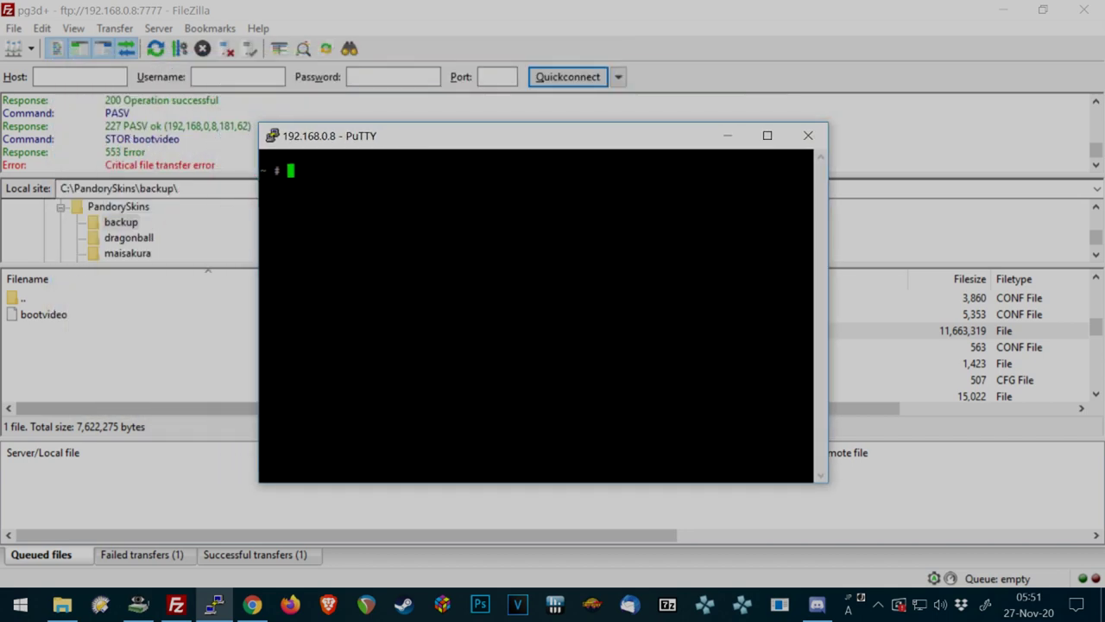
pyautogui.write('ls')
pyautogui.press('Return')
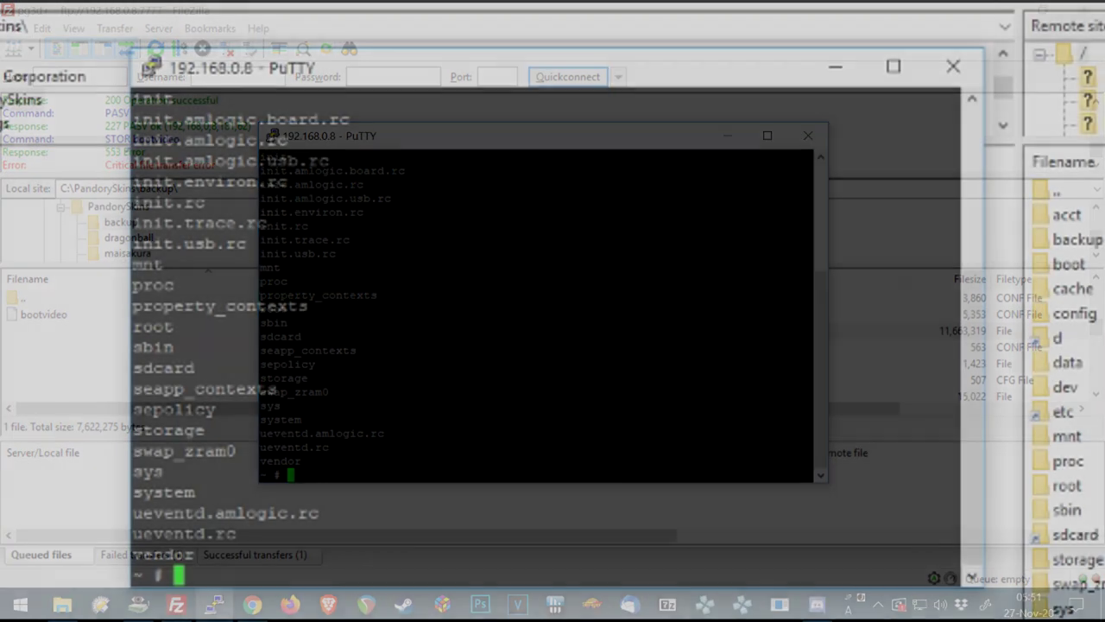
# - Run df in the terminal and examine the /system and /data partition sizes and free space
pyautogui.write('df')
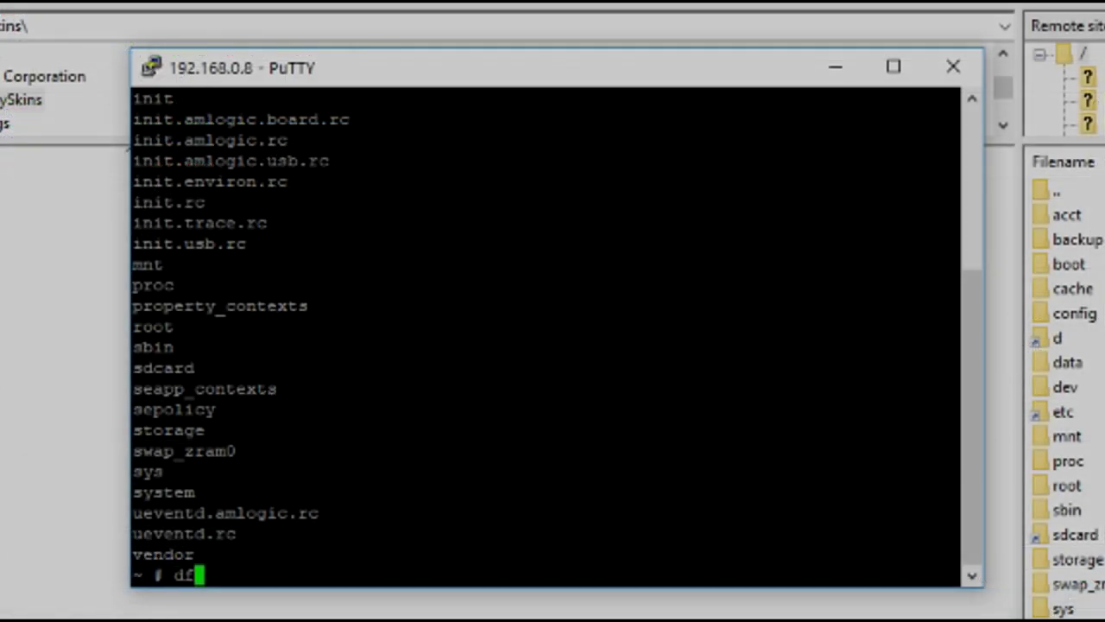
pyautogui.press('Return')
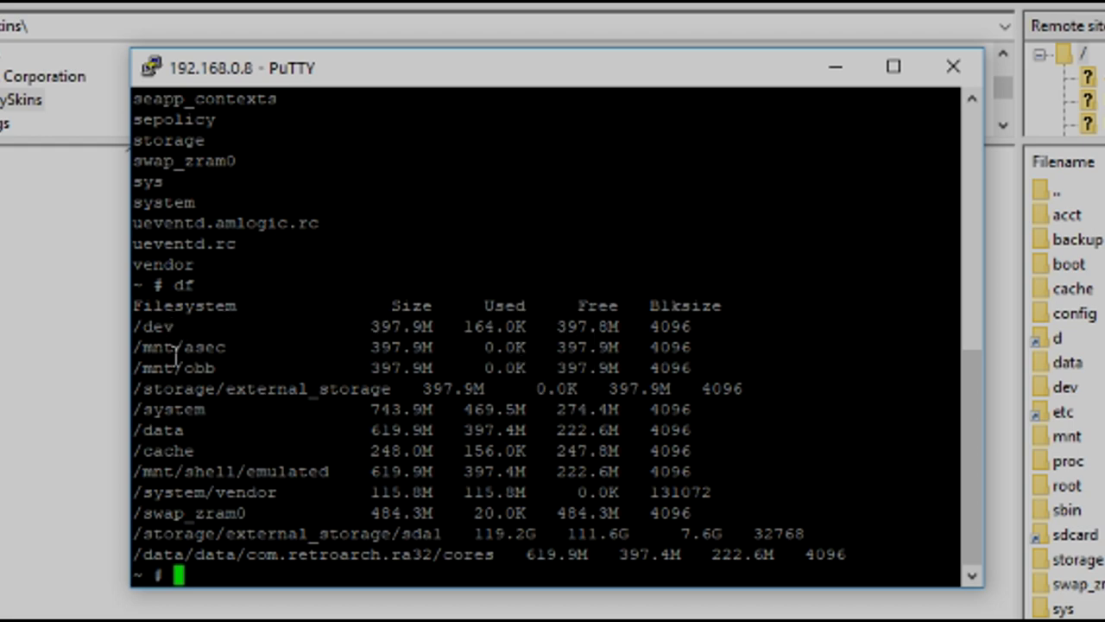
pyautogui.moveTo(152, 409); pyautogui.dragTo(649, 411)
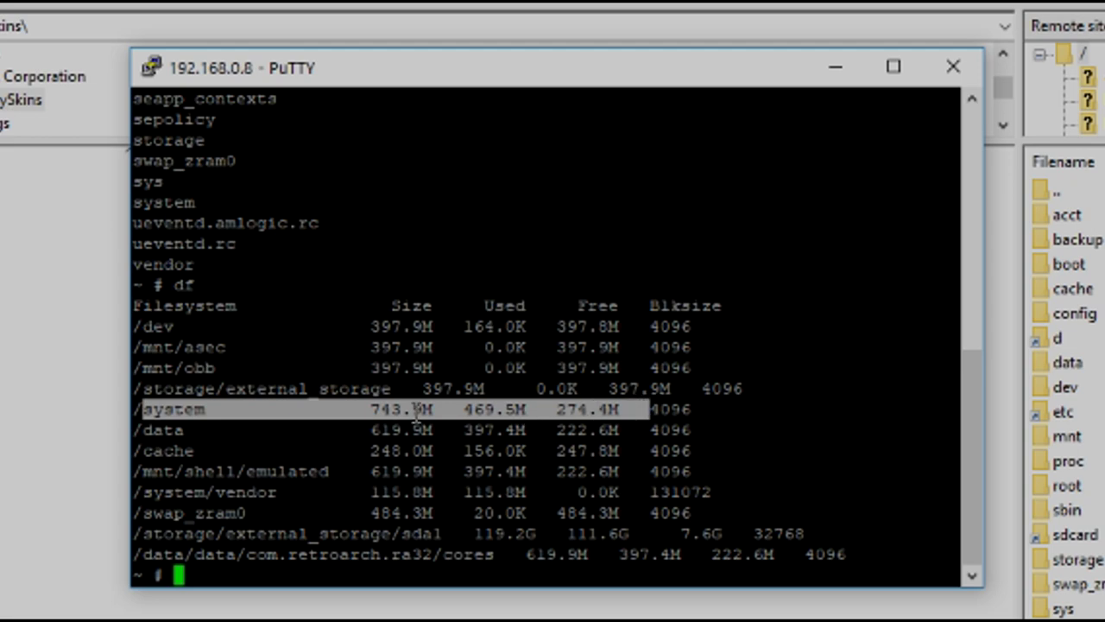
pyautogui.click(440, 441)
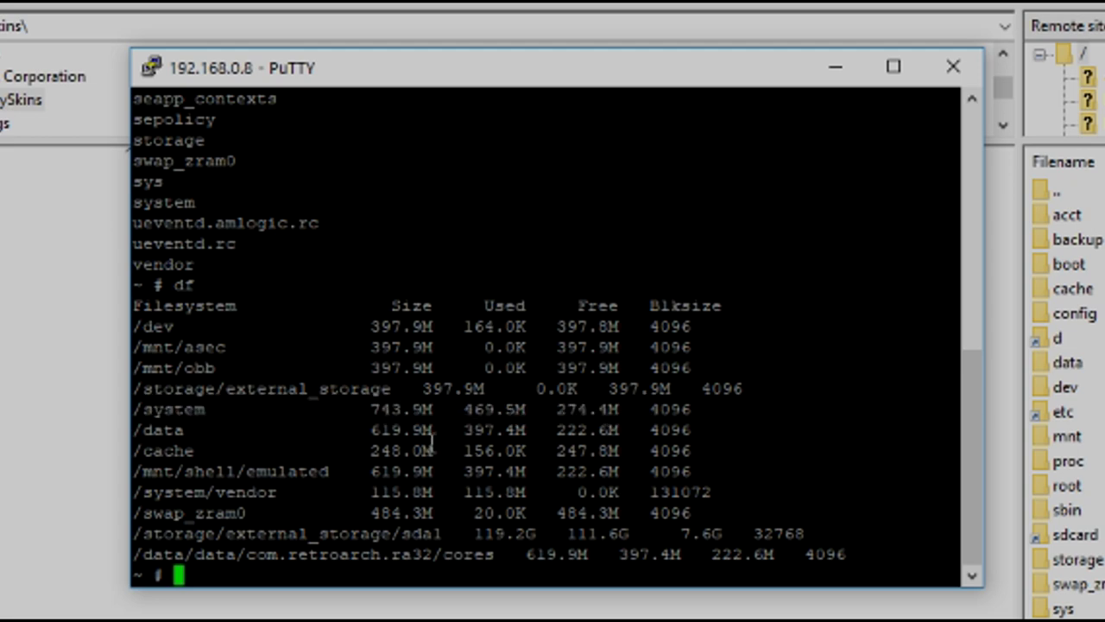
pyautogui.moveTo(136, 430); pyautogui.dragTo(631, 441)
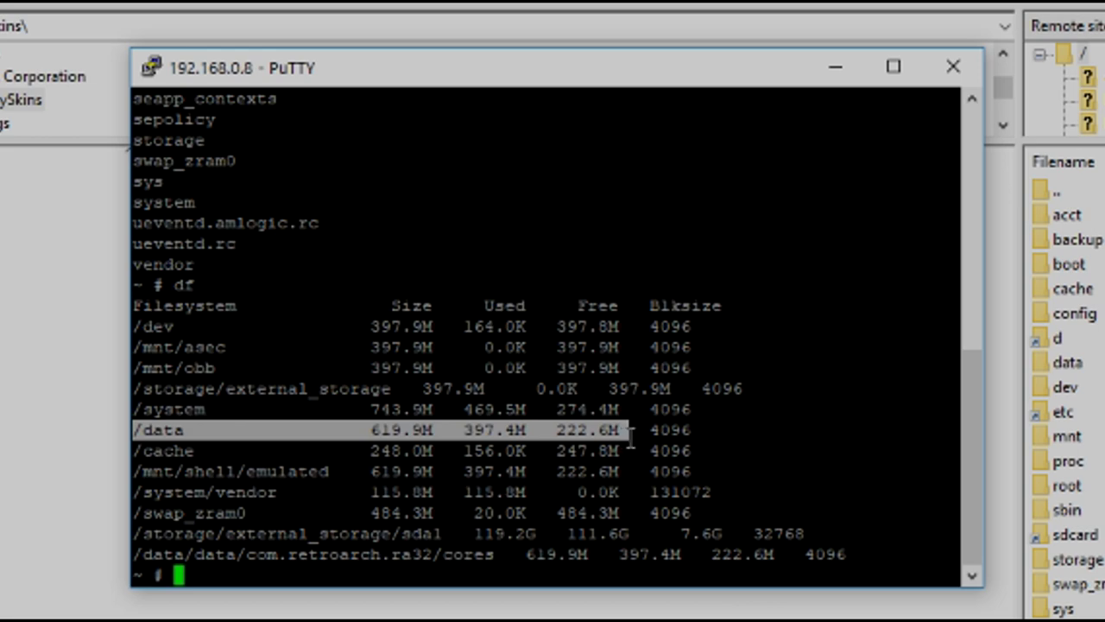
pyautogui.click(608, 445)
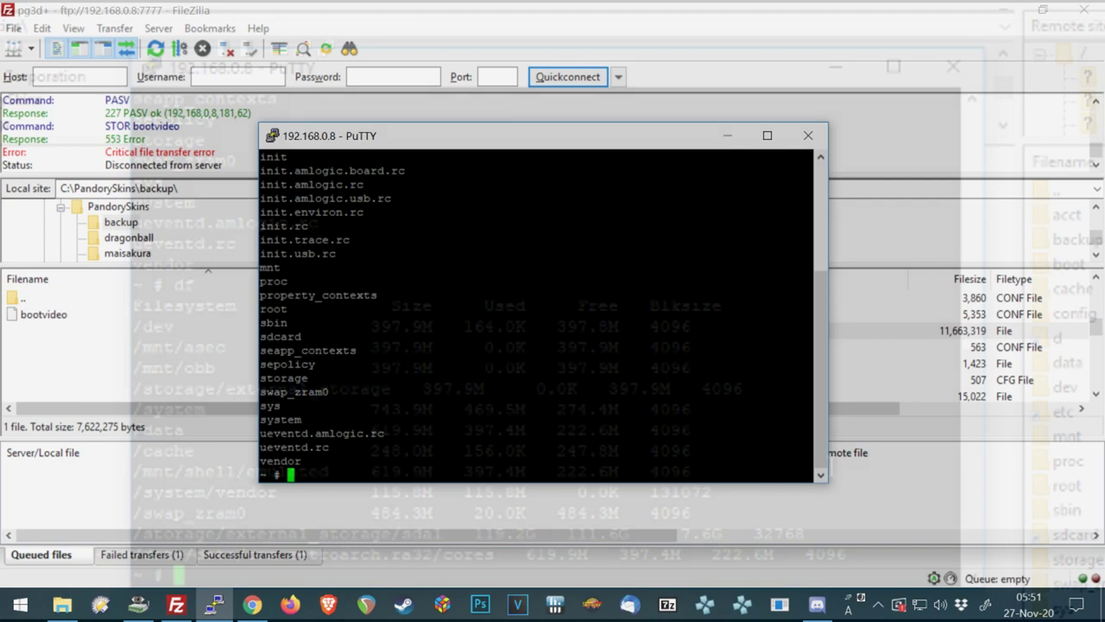
# - Remount the system partition as writable with the command mount -o rw,remount /system
pyautogui.write('mount')
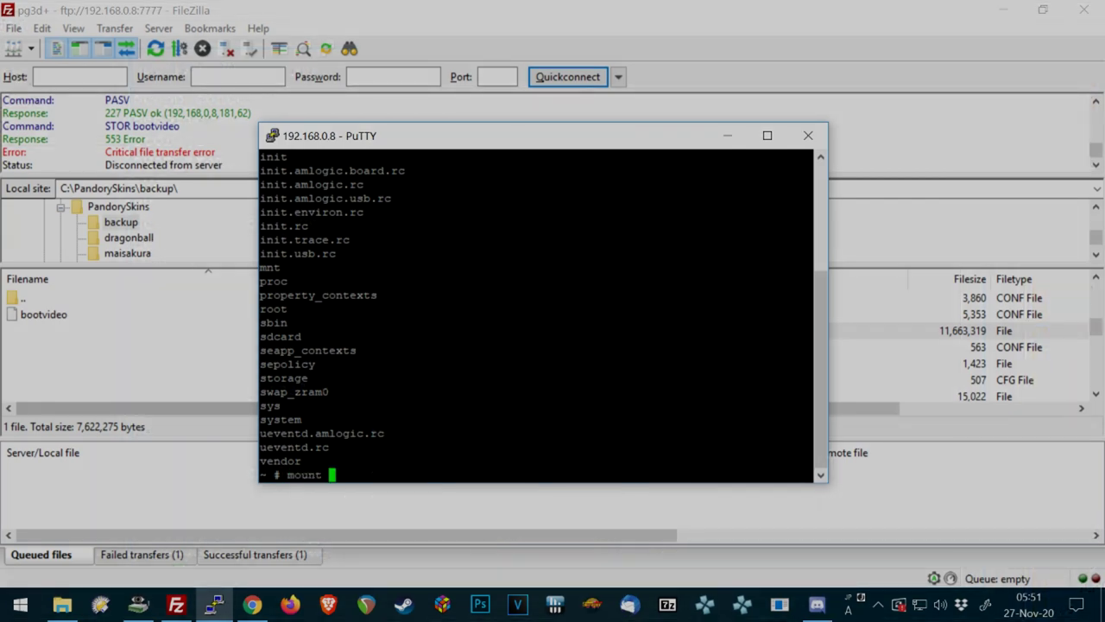
pyautogui.write(' -o rw,remount /s')
pyautogui.press('BackSpace')
pyautogui.press('BackSpace')
pyautogui.press('BackSpace')
pyautogui.write('/syste')
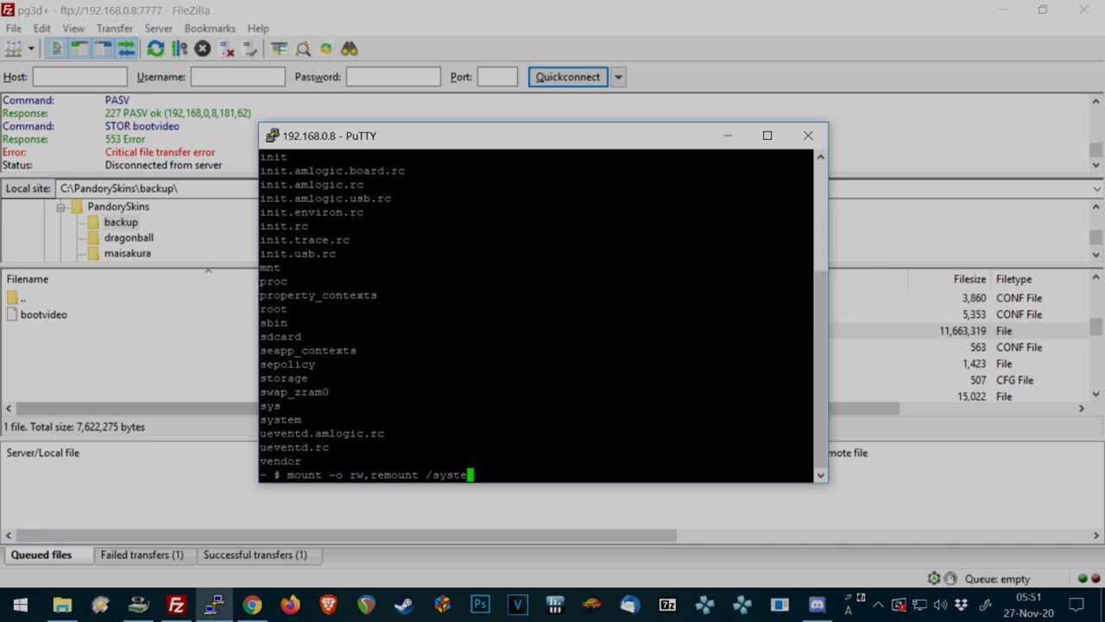
pyautogui.write('m')
pyautogui.press('Return')
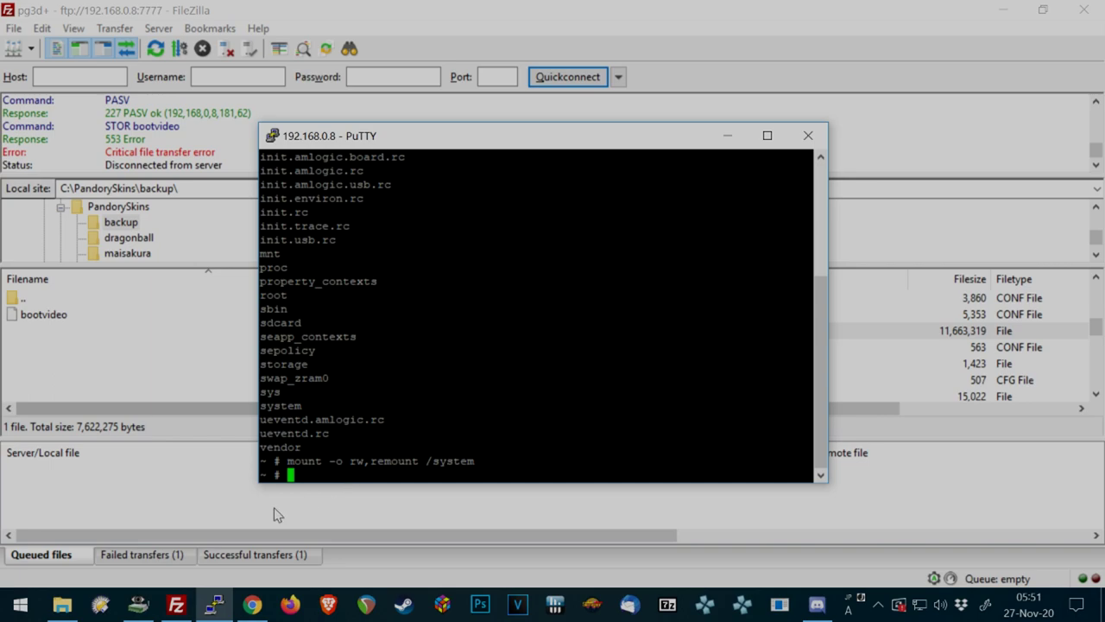
# - Switch to FileZilla and reconnect to the saved site pg3d+
pyautogui.click(230, 516)
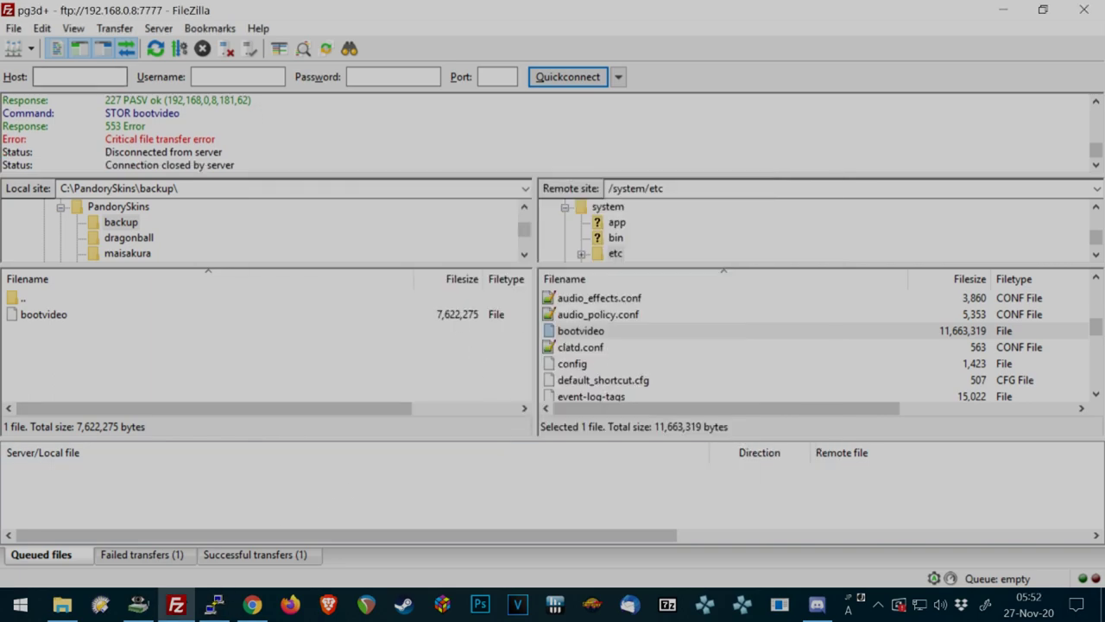
pyautogui.click(13, 48)
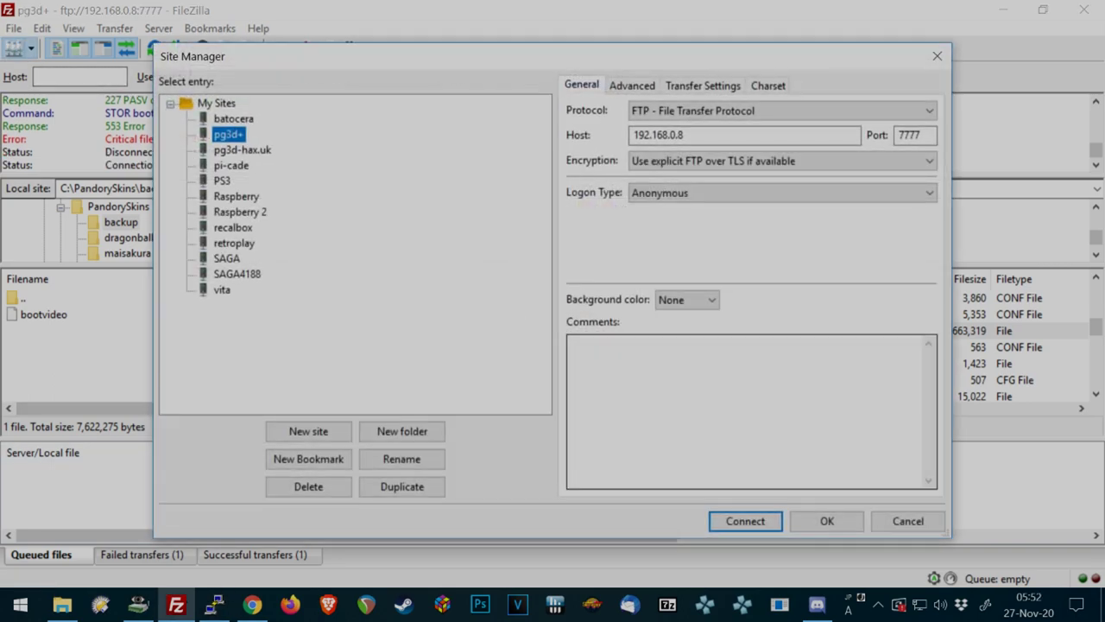
pyautogui.click(755, 526)
# - Open /system/etc on the console and upload bootvideo from the local backup folder, overwriting the existing boot video
pyautogui.click(40, 316)
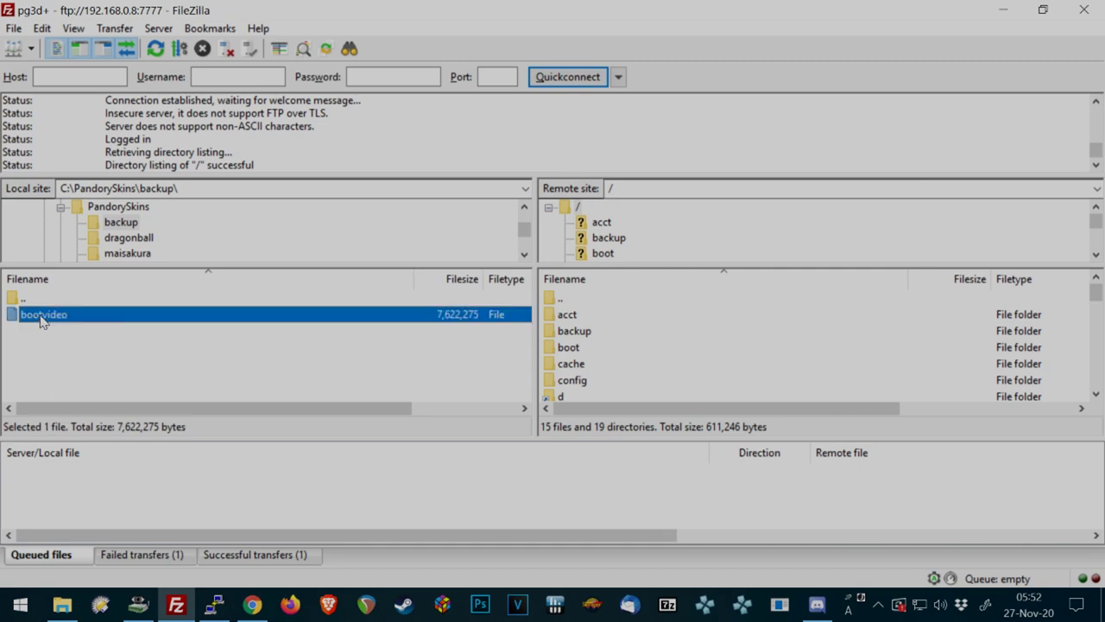
pyautogui.moveTo(40, 321); pyautogui.dragTo(484, 345)
pyautogui.scroll(-5, 594, 356)
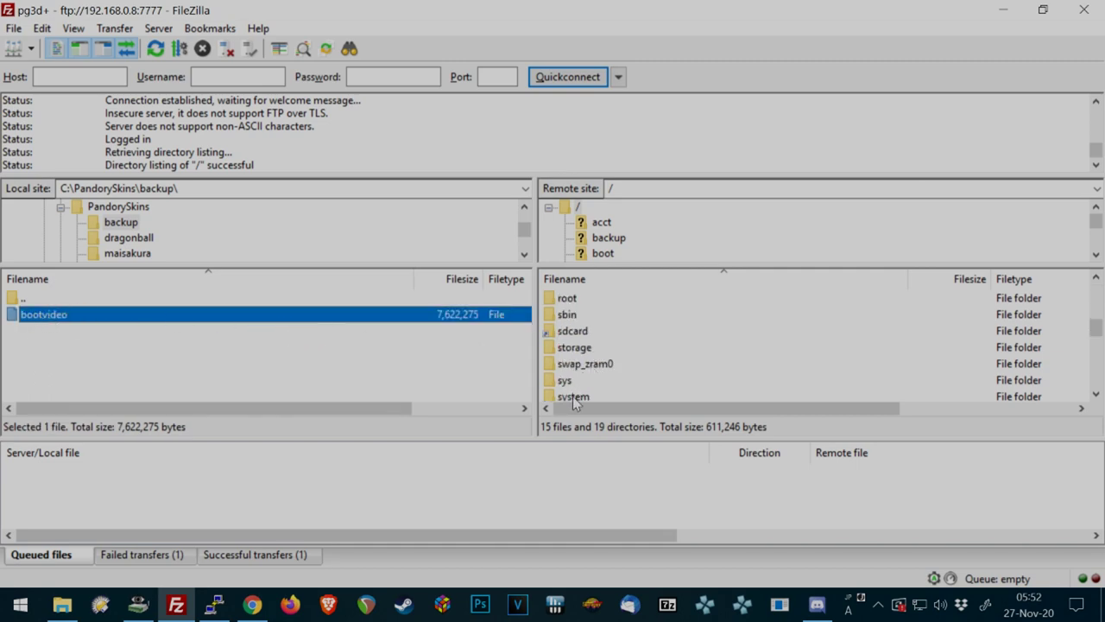
pyautogui.doubleClick(573, 397)
pyautogui.scroll(-1, 593, 324)
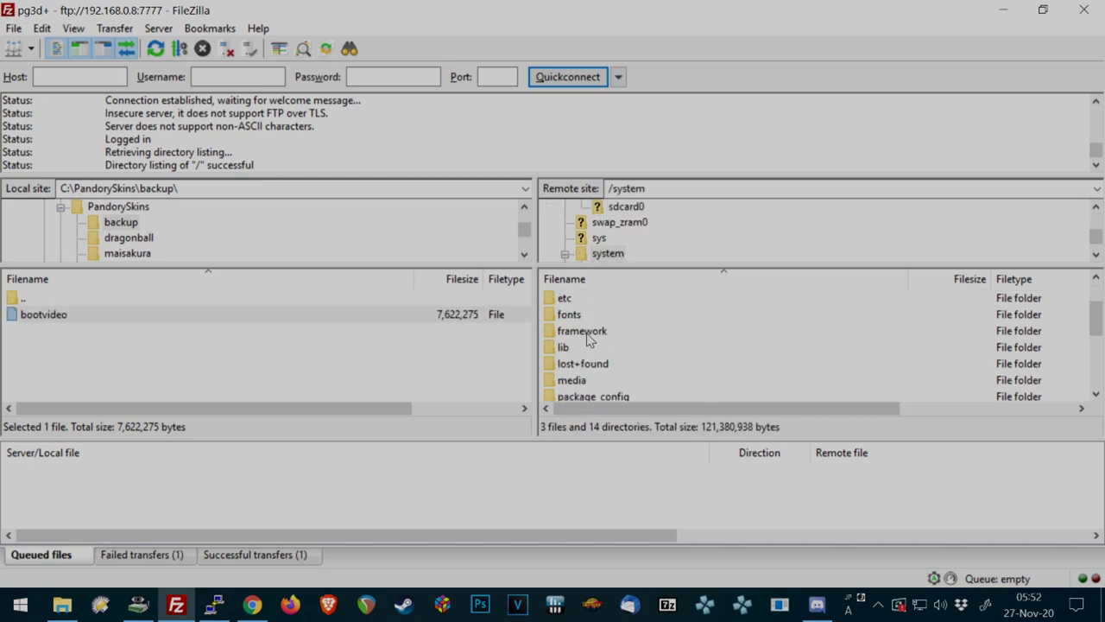
pyautogui.scroll(1, 589, 346)
pyautogui.doubleClick(570, 348)
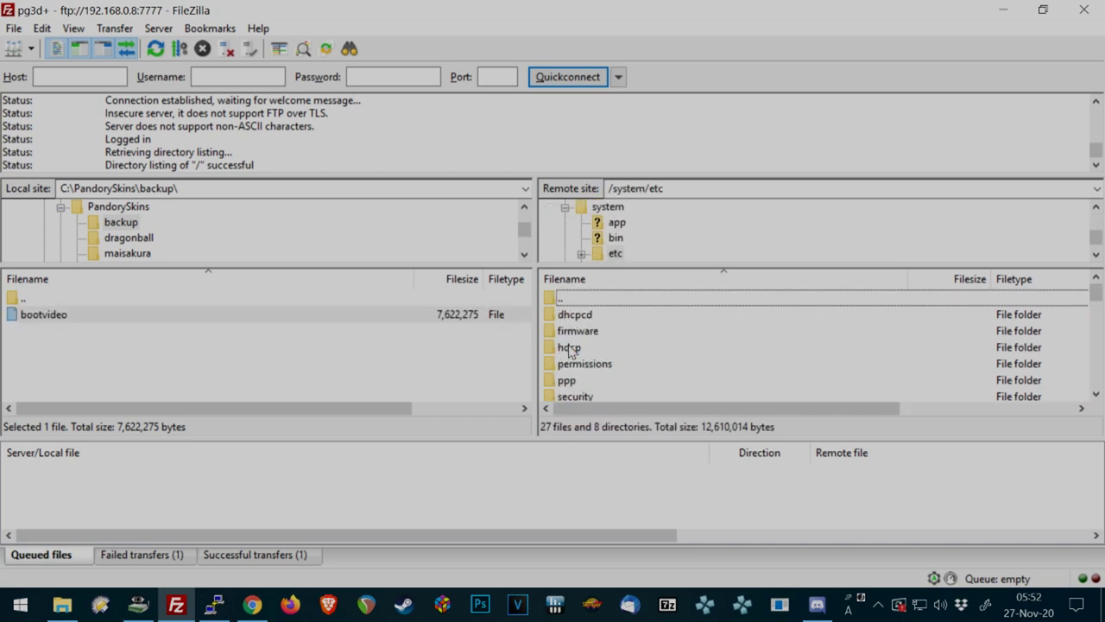
pyautogui.scroll(-3, 595, 358)
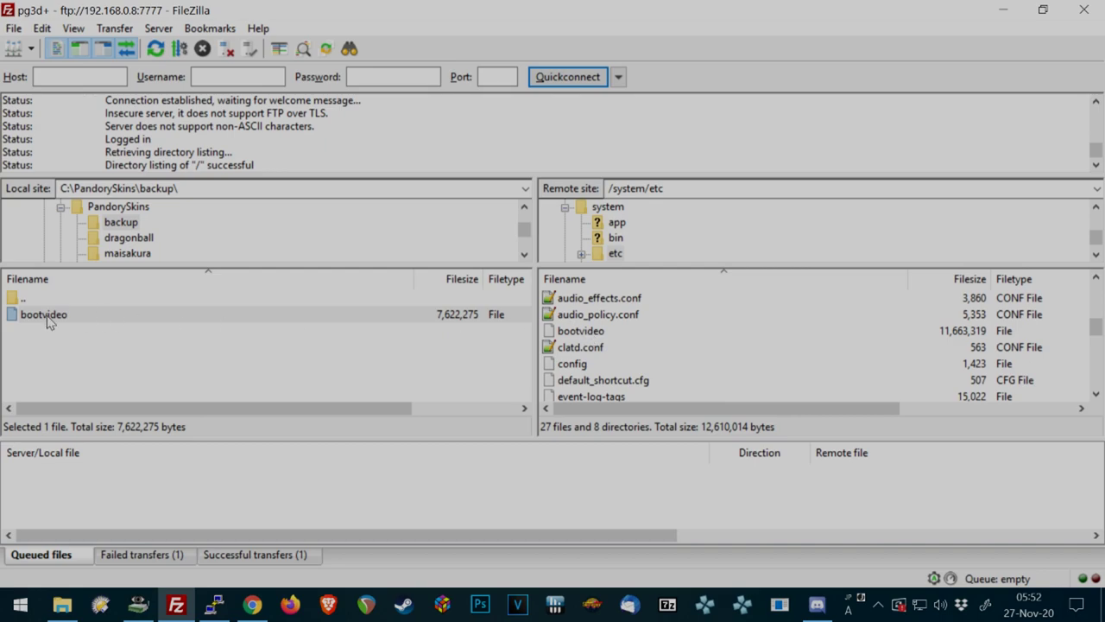
pyautogui.moveTo(50, 318); pyautogui.dragTo(593, 382)
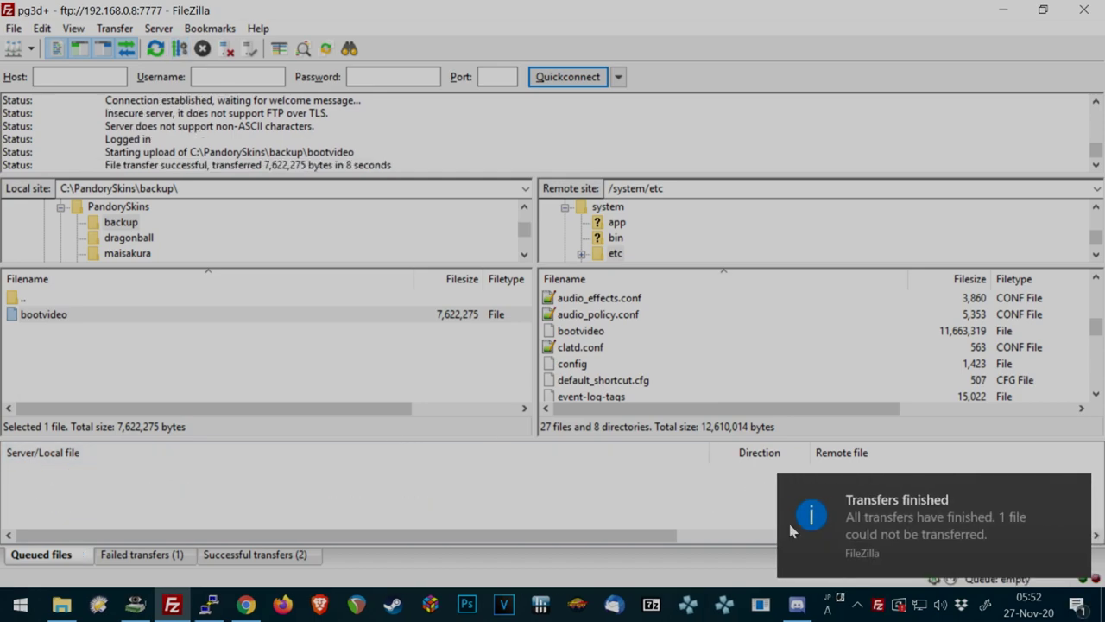
# - Review the failed and successful transfers, then remove all entries from both lists
pyautogui.click(185, 557)
pyautogui.click(235, 559)
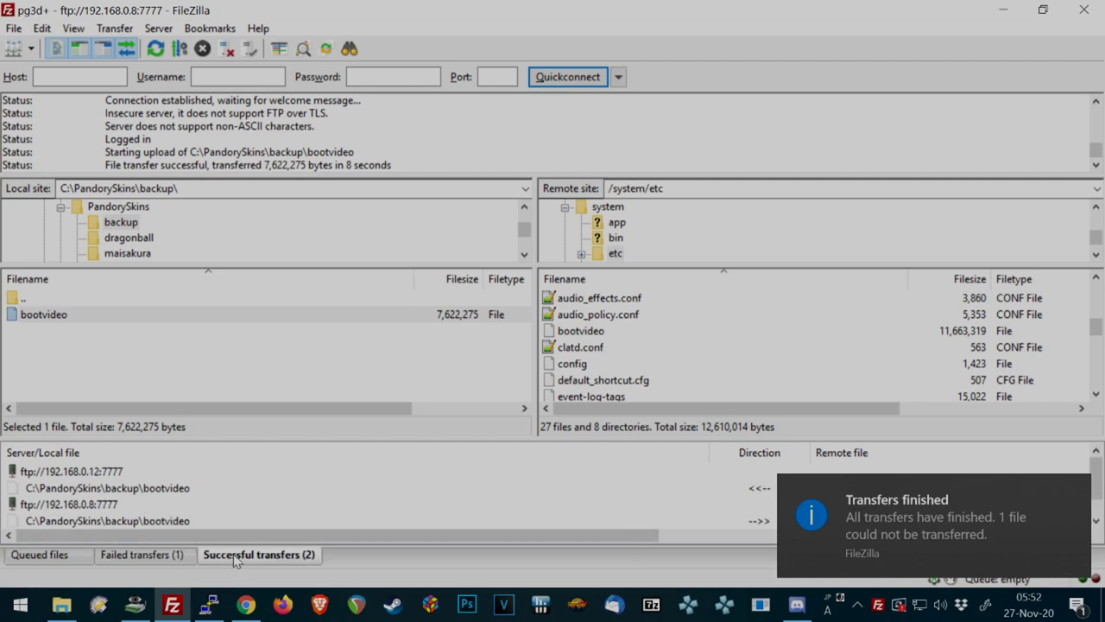
pyautogui.click(1078, 489)
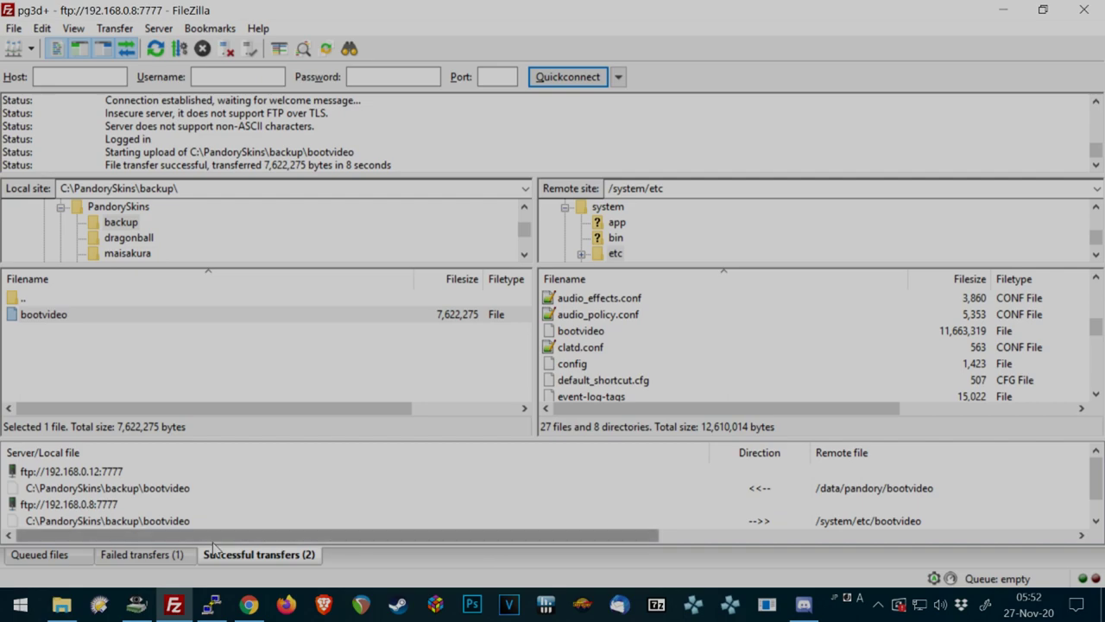
pyautogui.click(128, 561)
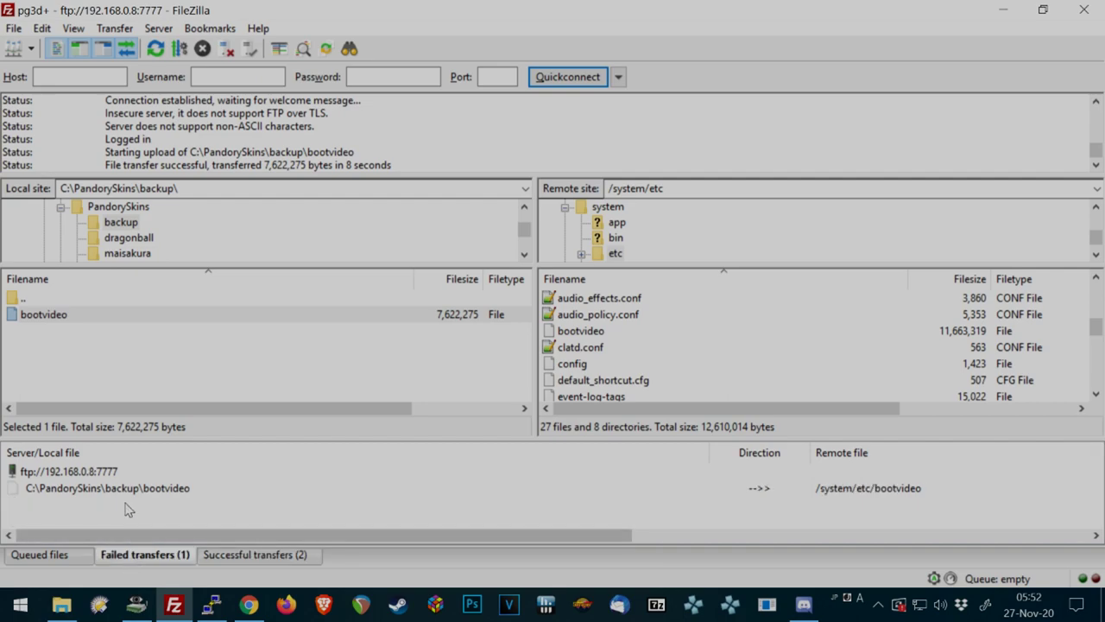
pyautogui.rightClick(127, 496)
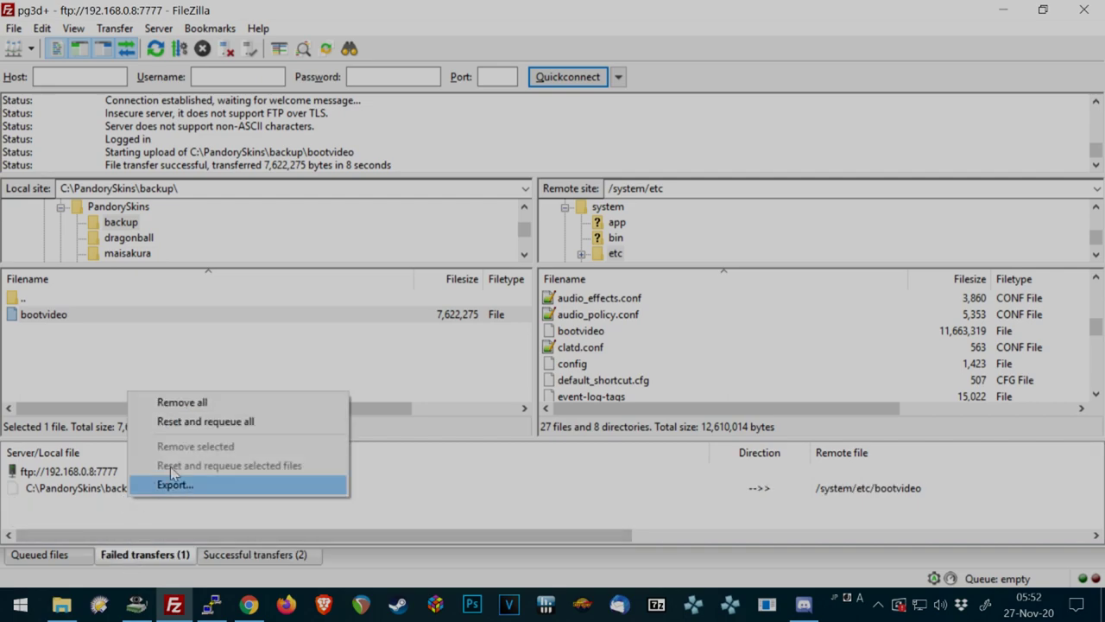
pyautogui.click(164, 402)
pyautogui.click(228, 557)
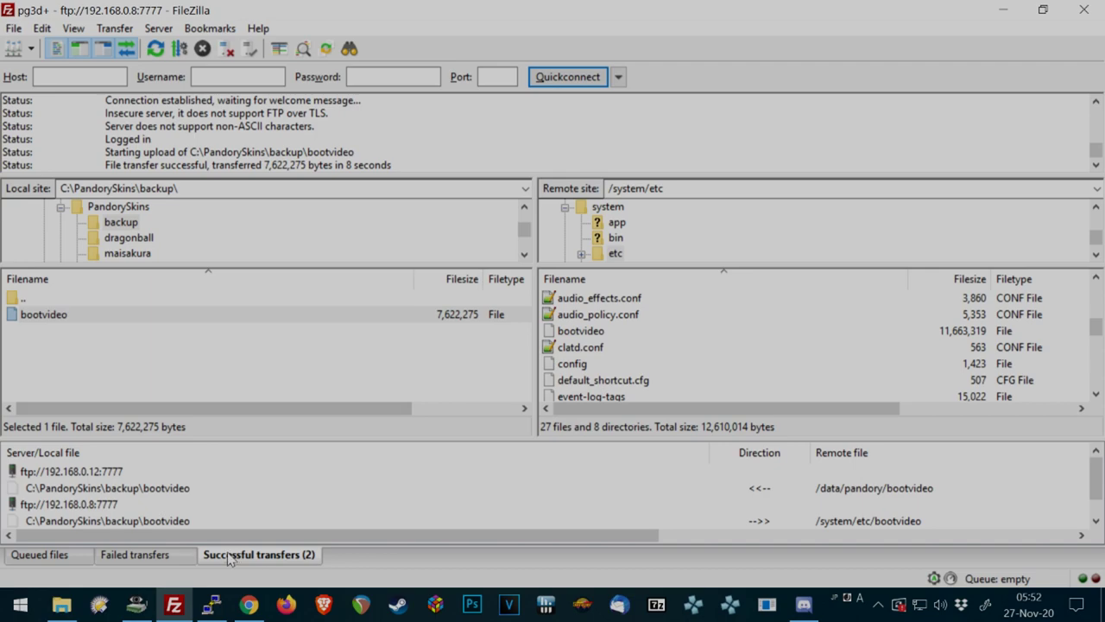
pyautogui.rightClick(173, 470)
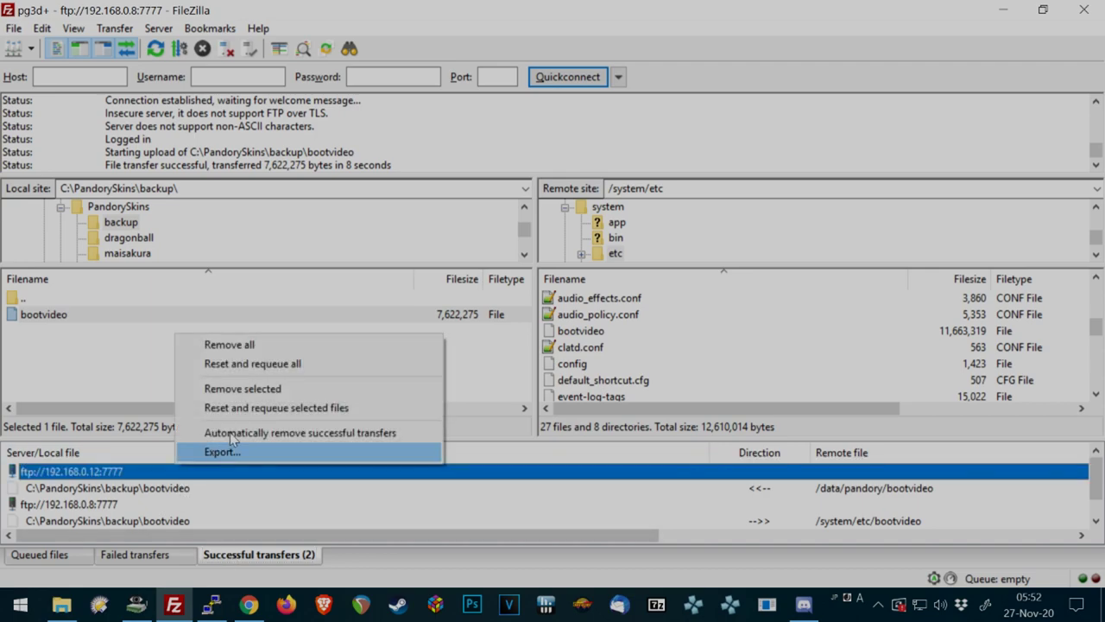
pyautogui.click(279, 347)
pyautogui.click(50, 556)
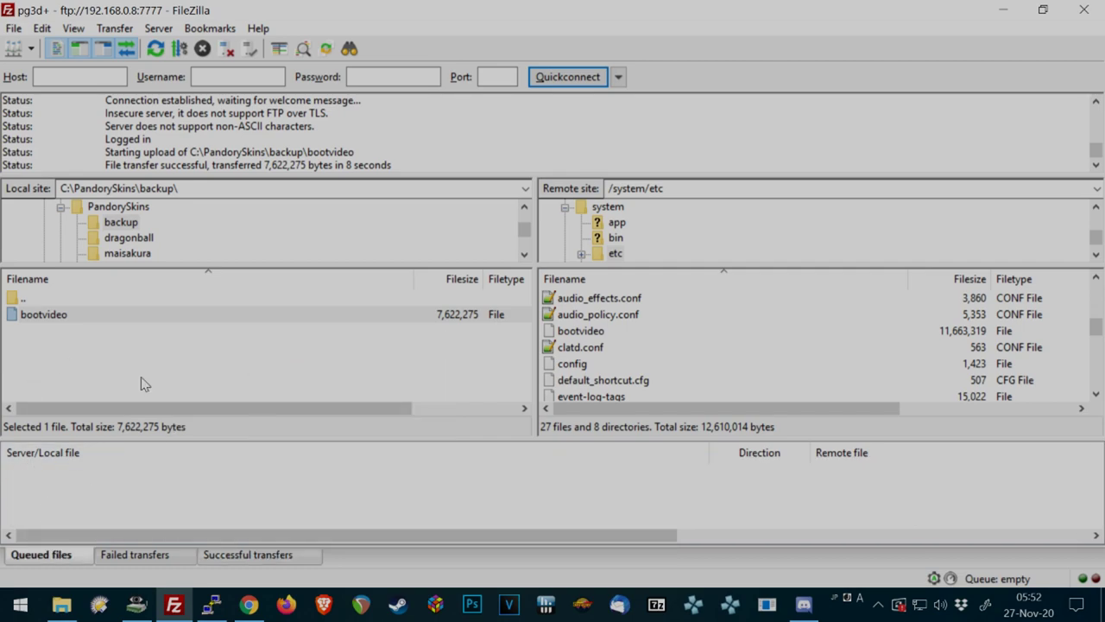
# - Refresh the /system/etc listing and compare the size of the remote bootvideo with the local copy
pyautogui.click(636, 333)
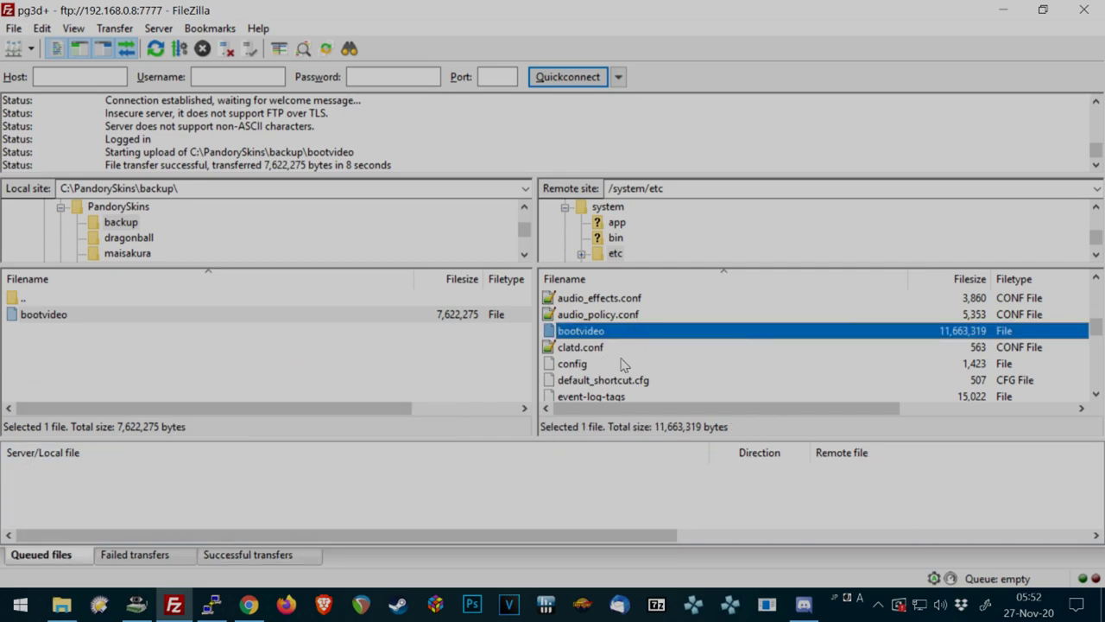
pyautogui.press('F5')
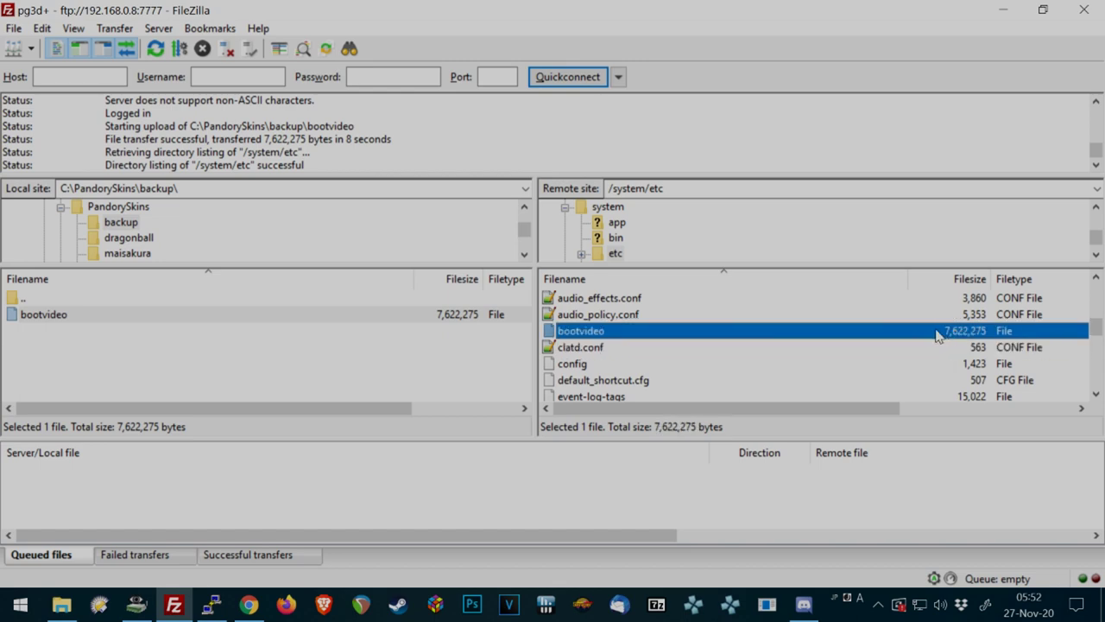
pyautogui.click(198, 319)
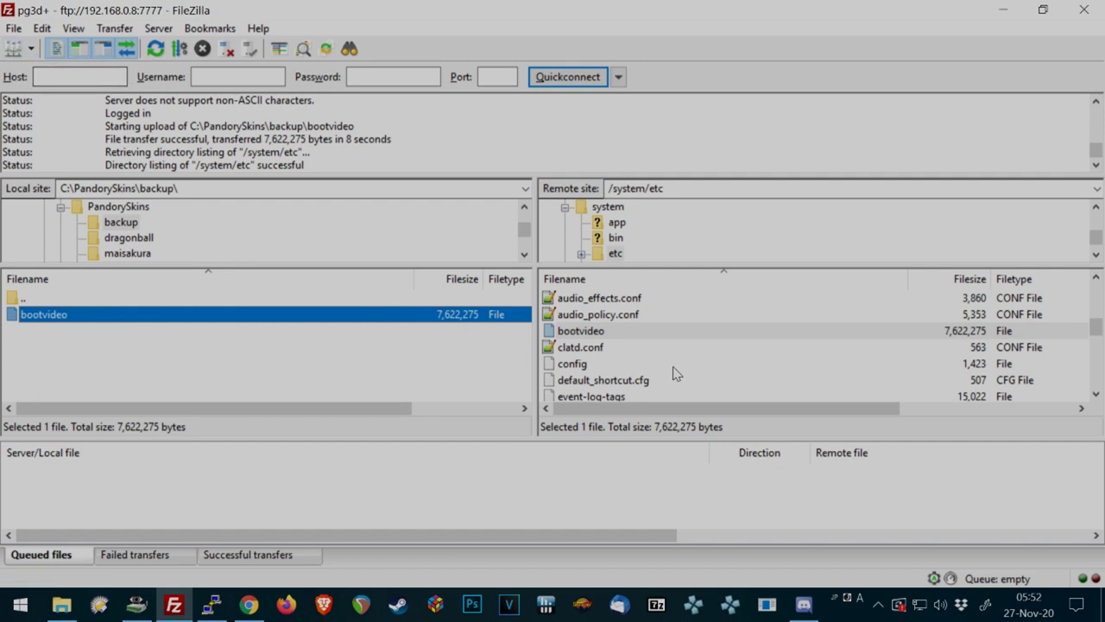
# - Go back to the console's root directory and open the /data folder
pyautogui.click(608, 207)
pyautogui.click(565, 207)
pyautogui.scroll(10, 613, 237)
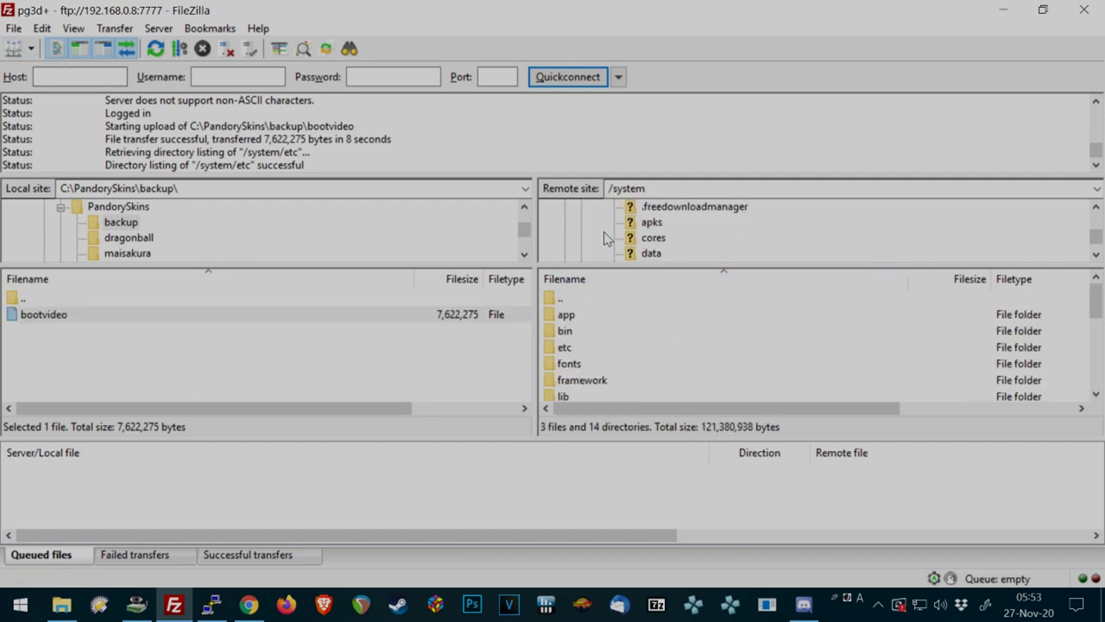
pyautogui.scroll(3, 613, 237)
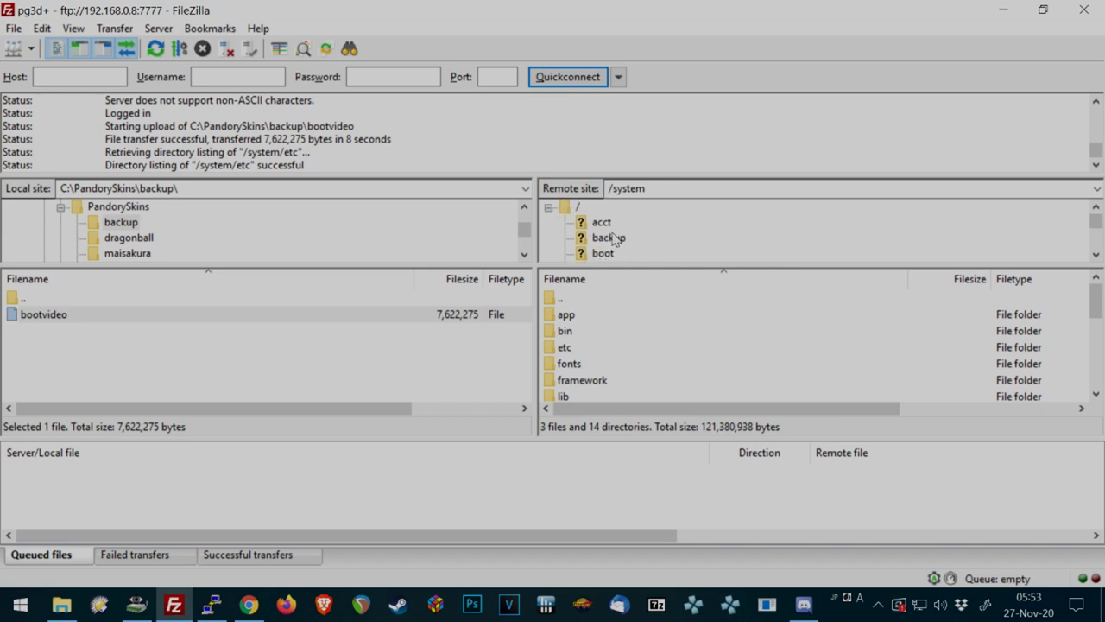
pyautogui.scroll(-4, 596, 227)
pyautogui.click(565, 222)
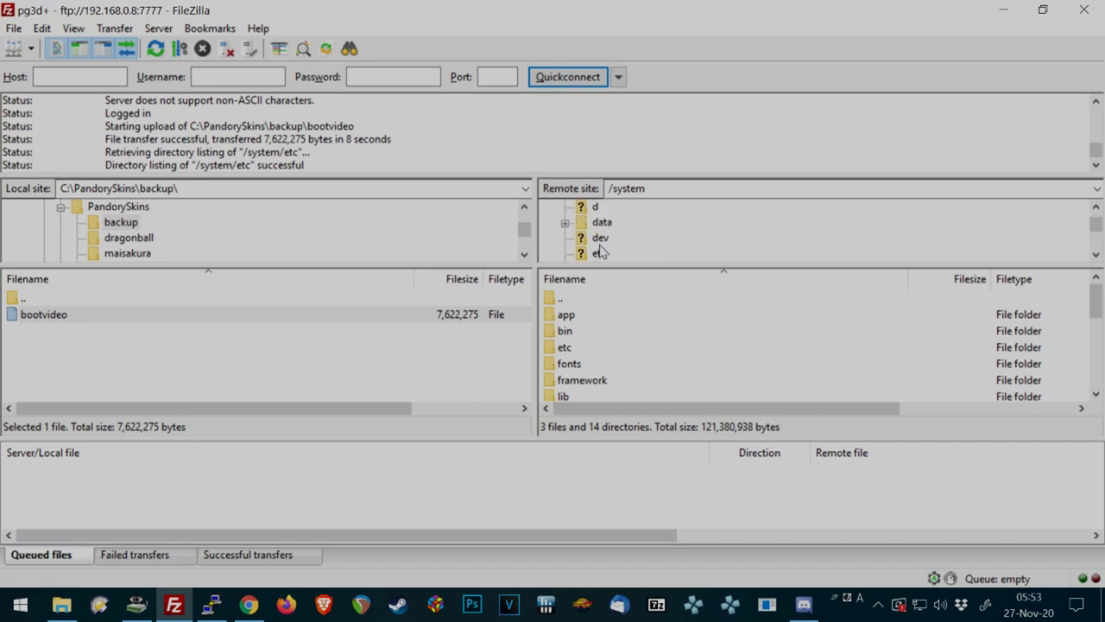
pyautogui.scroll(2, 602, 250)
pyautogui.click(563, 210)
pyautogui.scroll(-2, 604, 233)
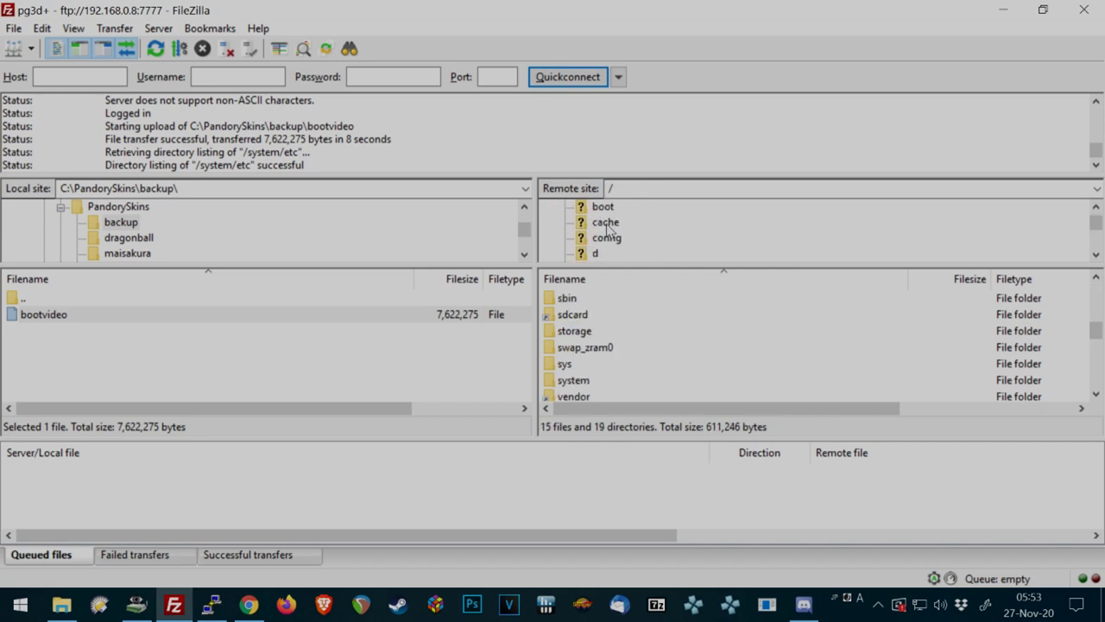
pyautogui.click(602, 223)
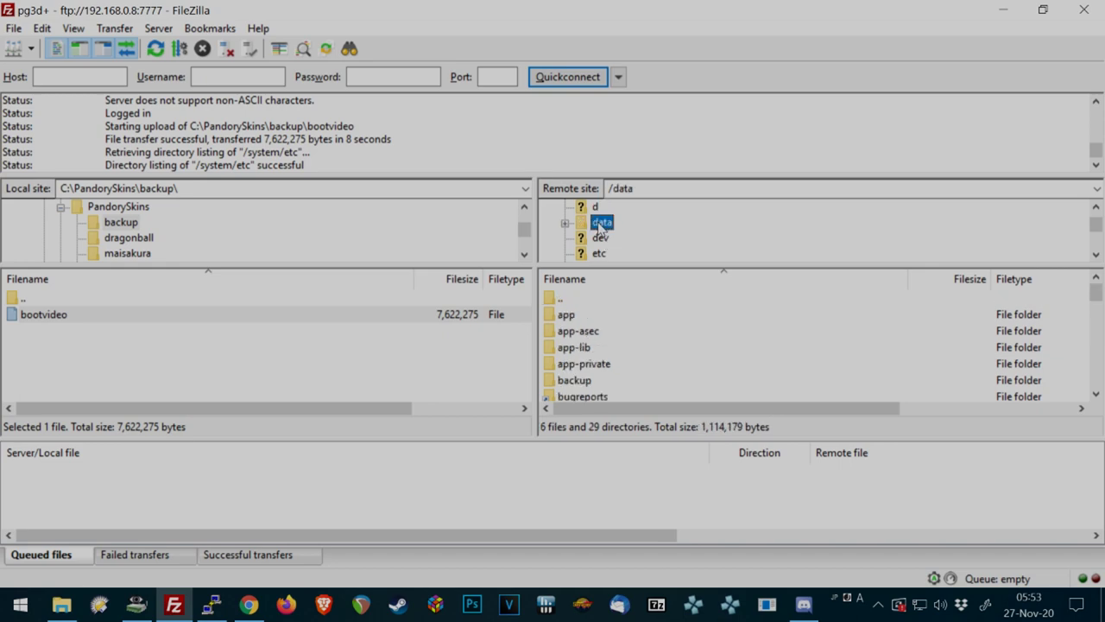
# - Open the folder /storage/external_storage/sda1/games/data/common/fba42 on the console
pyautogui.scroll(-3, 602, 227)
pyautogui.scroll(-1, 605, 258)
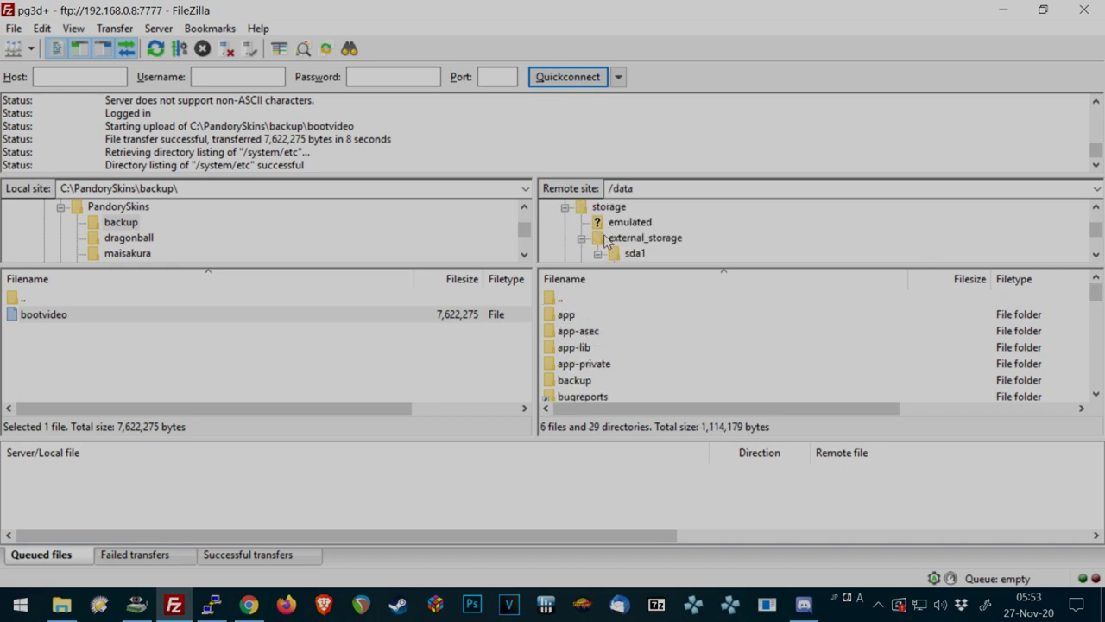
pyautogui.click(633, 254)
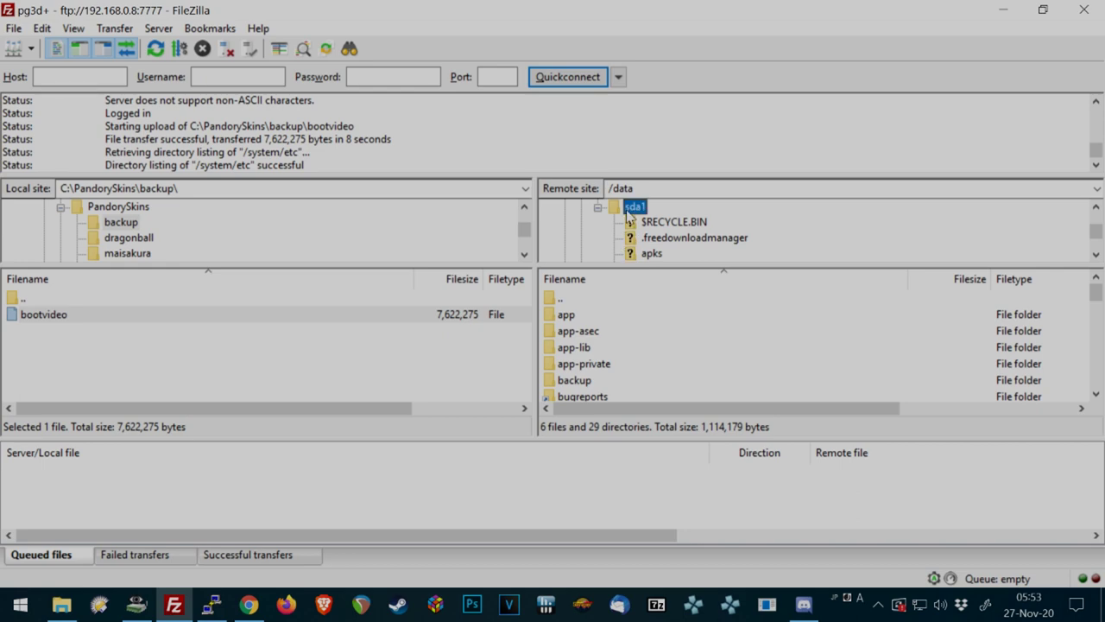
pyautogui.scroll(-1, 579, 369)
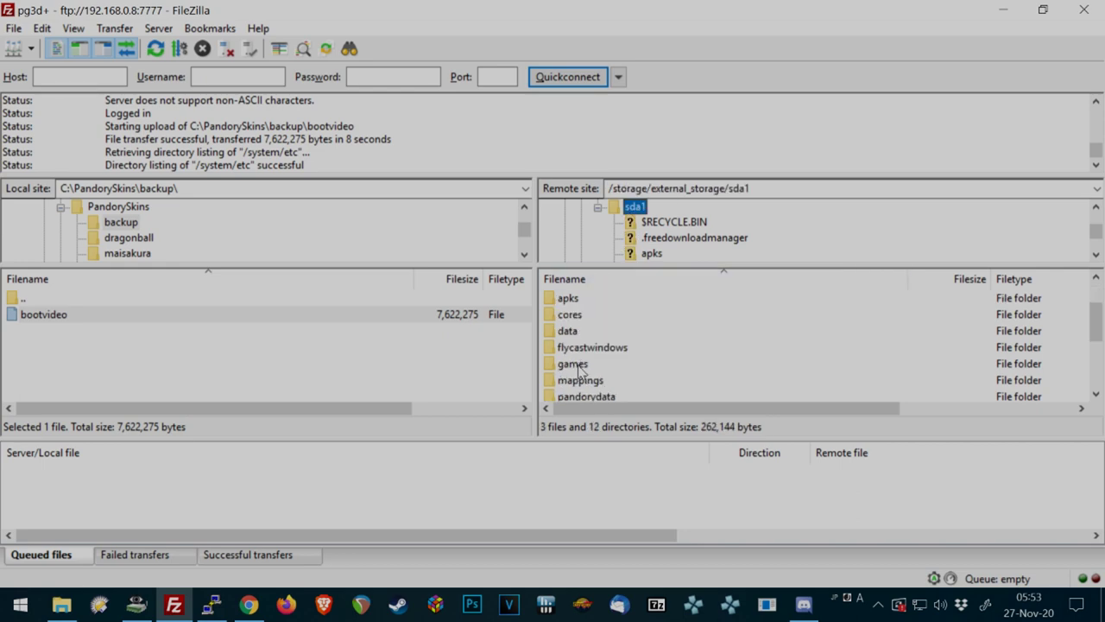
pyautogui.doubleClick(579, 367)
pyautogui.doubleClick(584, 335)
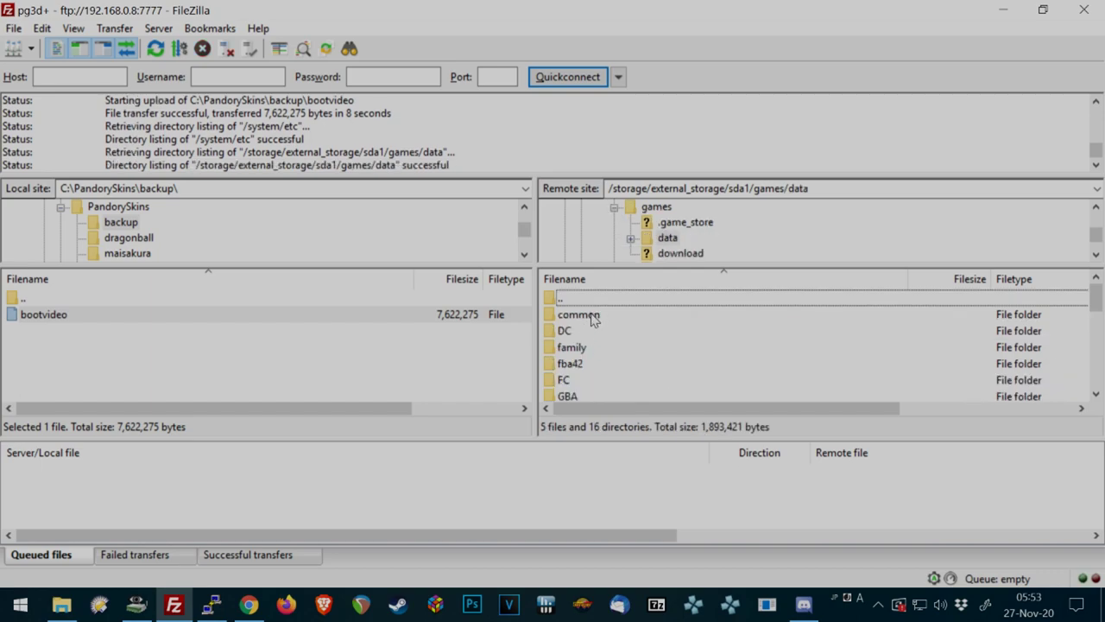
pyautogui.doubleClick(579, 315)
pyautogui.scroll(-1, 595, 377)
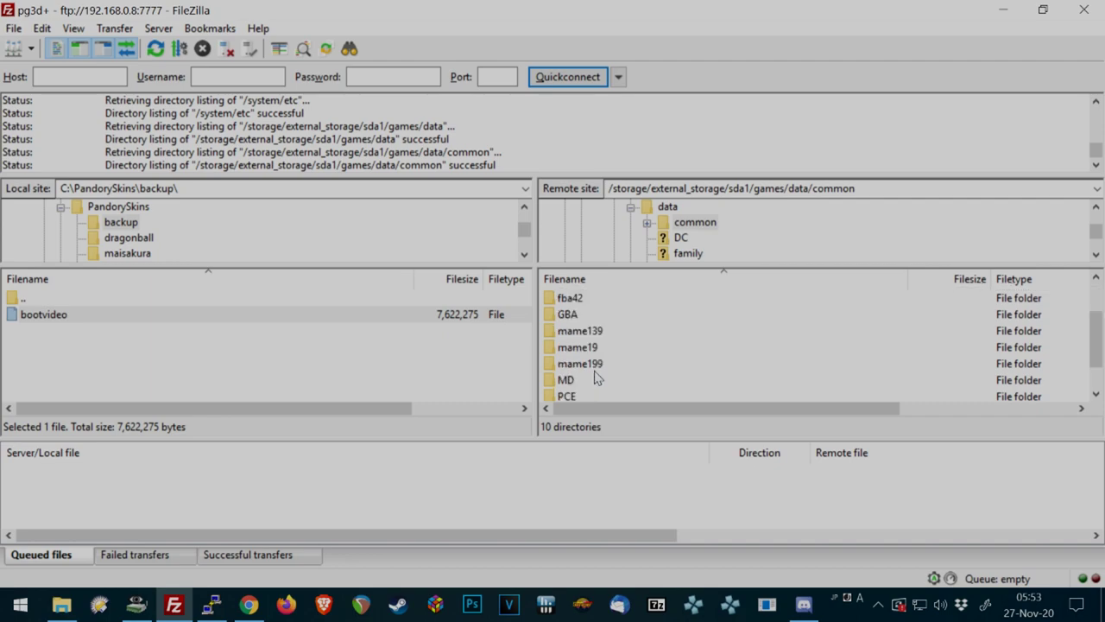
pyautogui.doubleClick(581, 299)
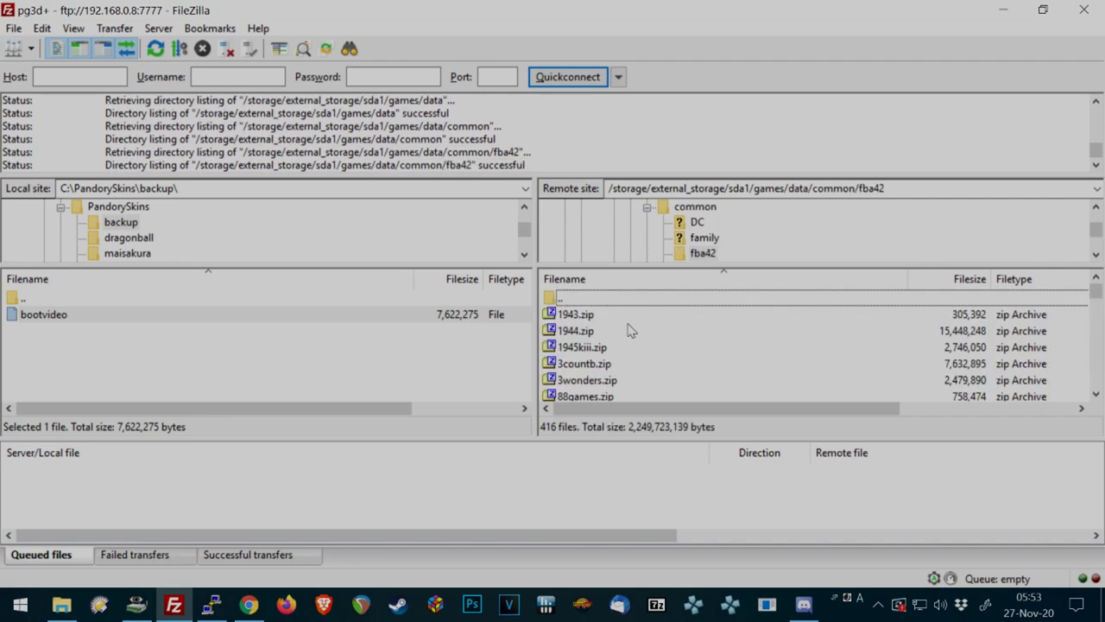
# - Locate the neogeo files in the fba42 folder and select neogeo-j.zip.bak
pyautogui.scroll(-1, 627, 328)
pyautogui.scroll(-1, 628, 328)
pyautogui.click(623, 346)
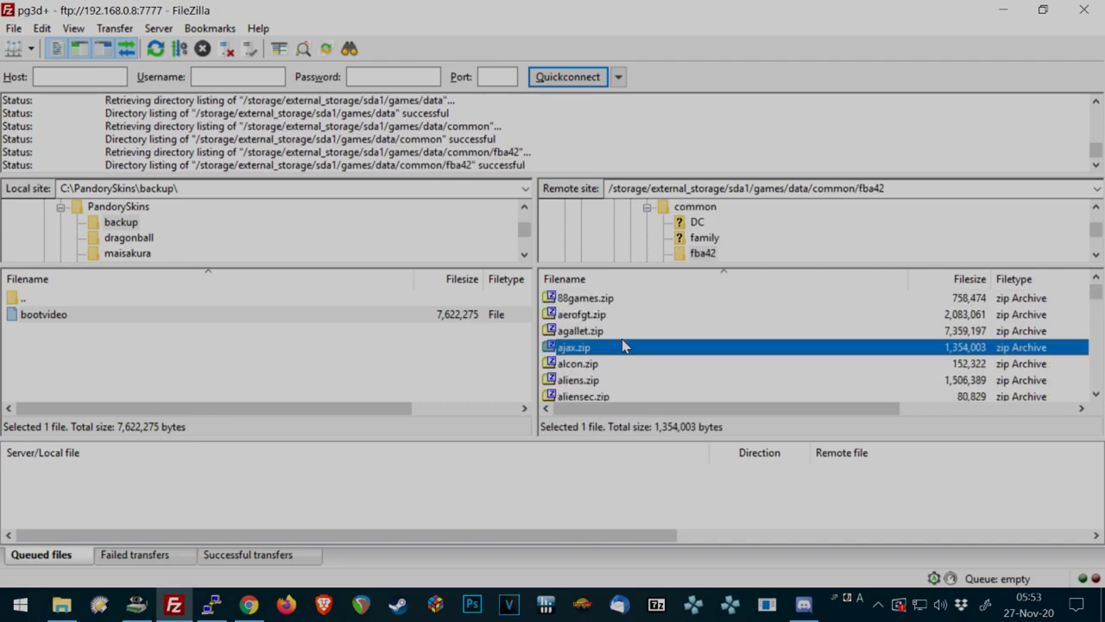
pyautogui.write('neo')
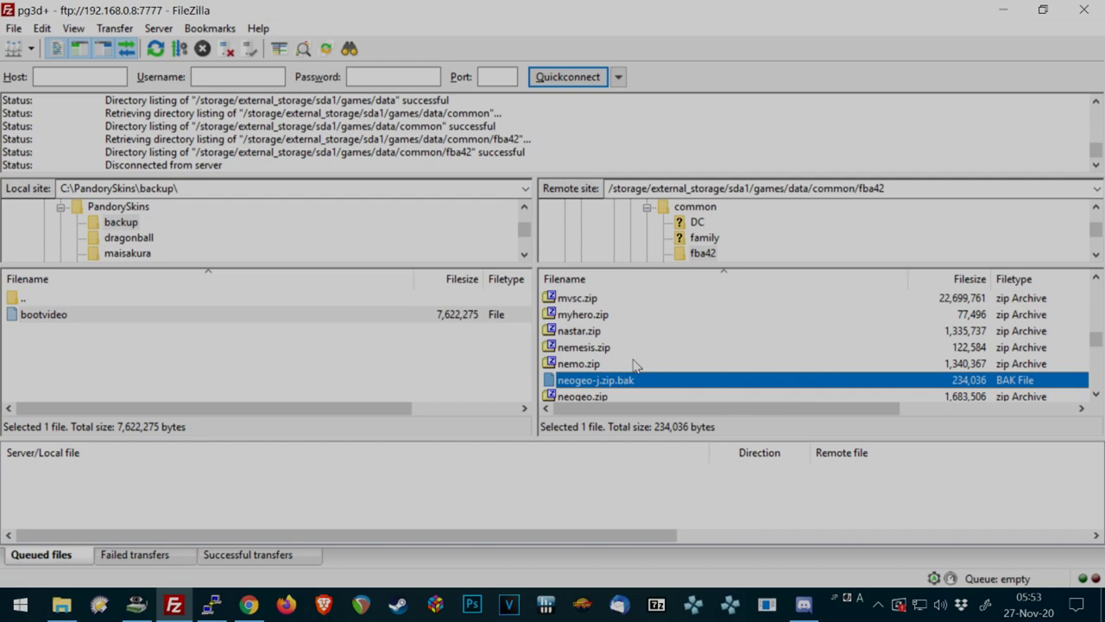
pyautogui.click(634, 363)
pyautogui.scroll(-1, 631, 369)
pyautogui.click(617, 351)
pyautogui.click(616, 333)
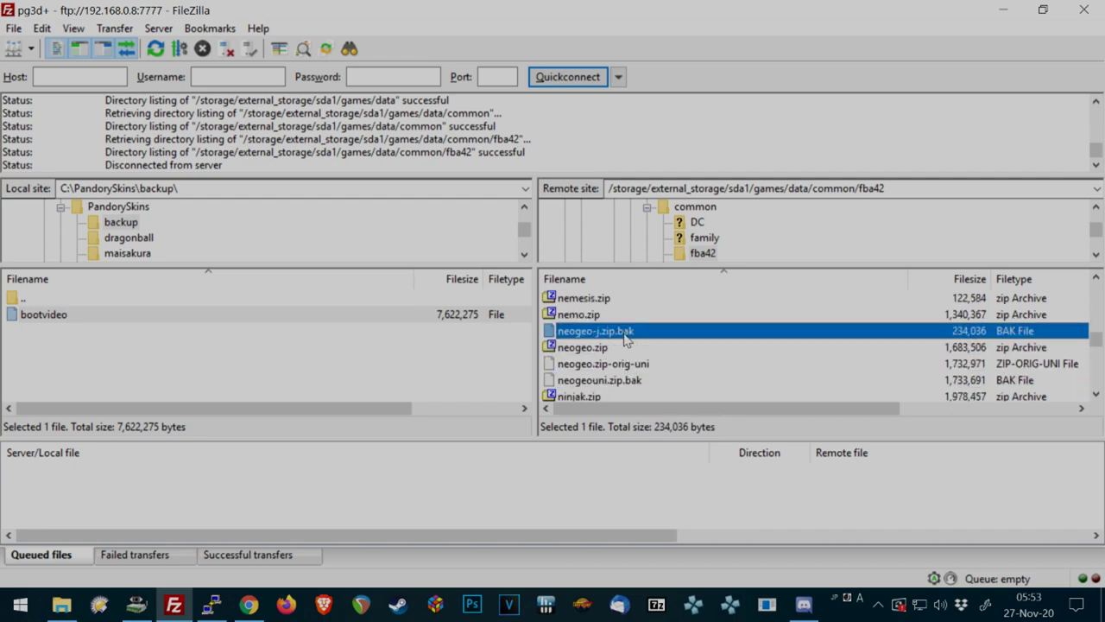
# - Rename the remote file neogeo.zip in the fba42 folder to neogeo.zip-bak
pyautogui.click(594, 352)
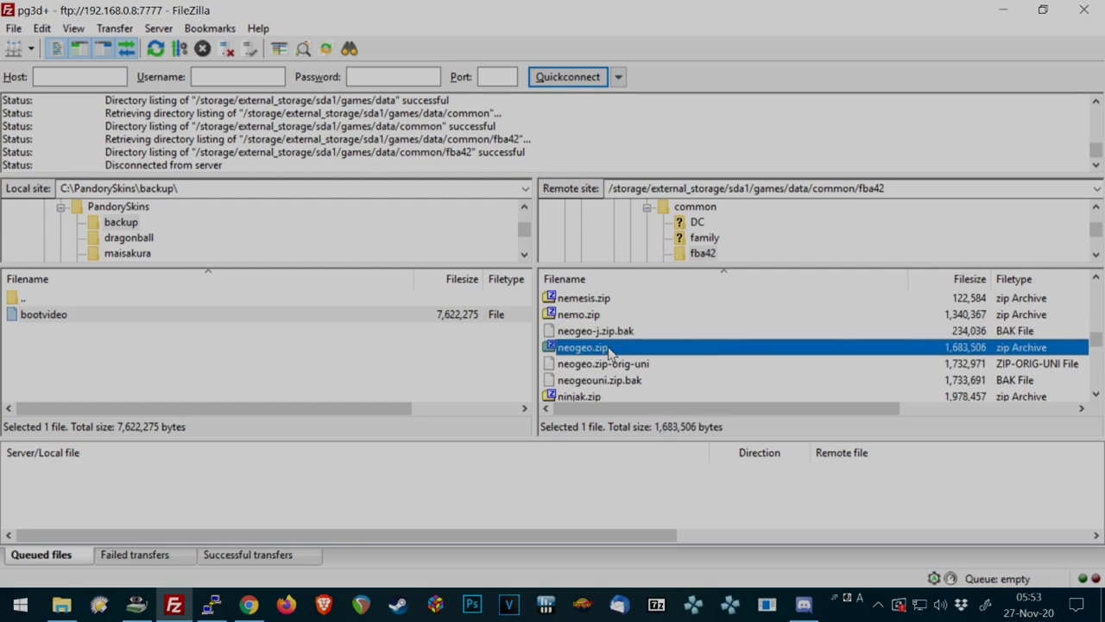
pyautogui.click(611, 349)
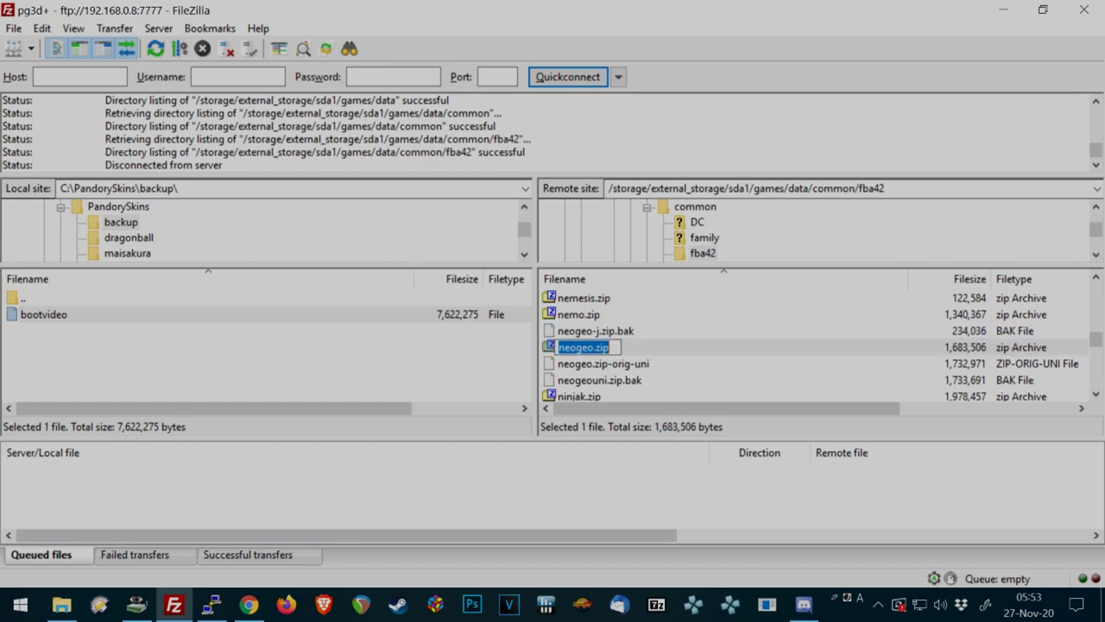
pyautogui.click(609, 347)
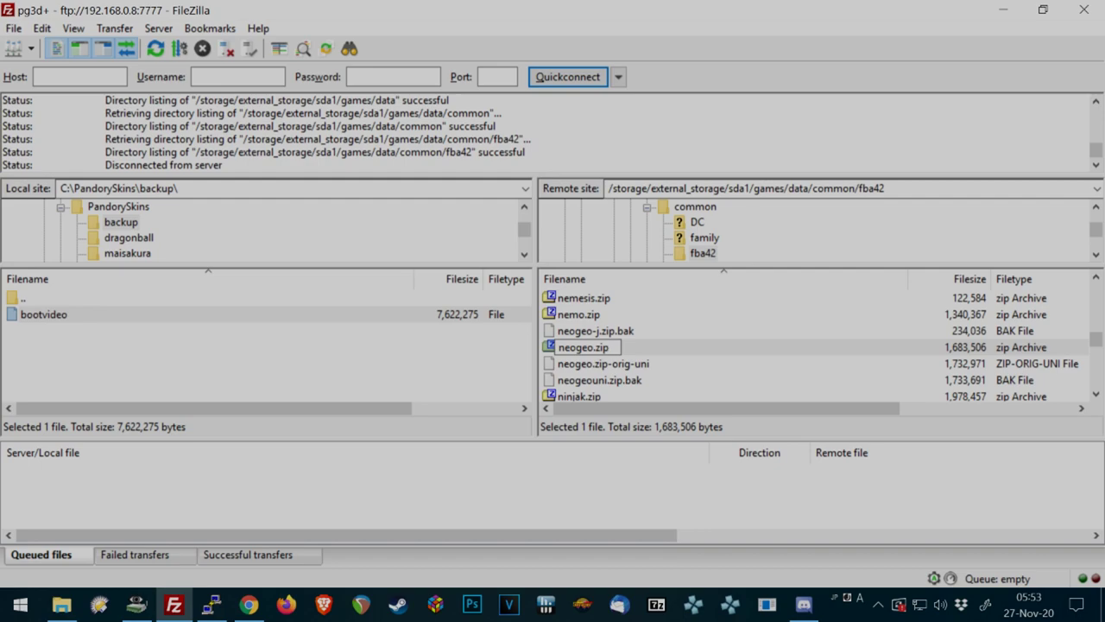
pyautogui.write('-bak')
pyautogui.press('Return')
# - Rename the remote file neogeo-j.zip.bak in the fba42 folder to neogeo.zip
pyautogui.click(610, 333)
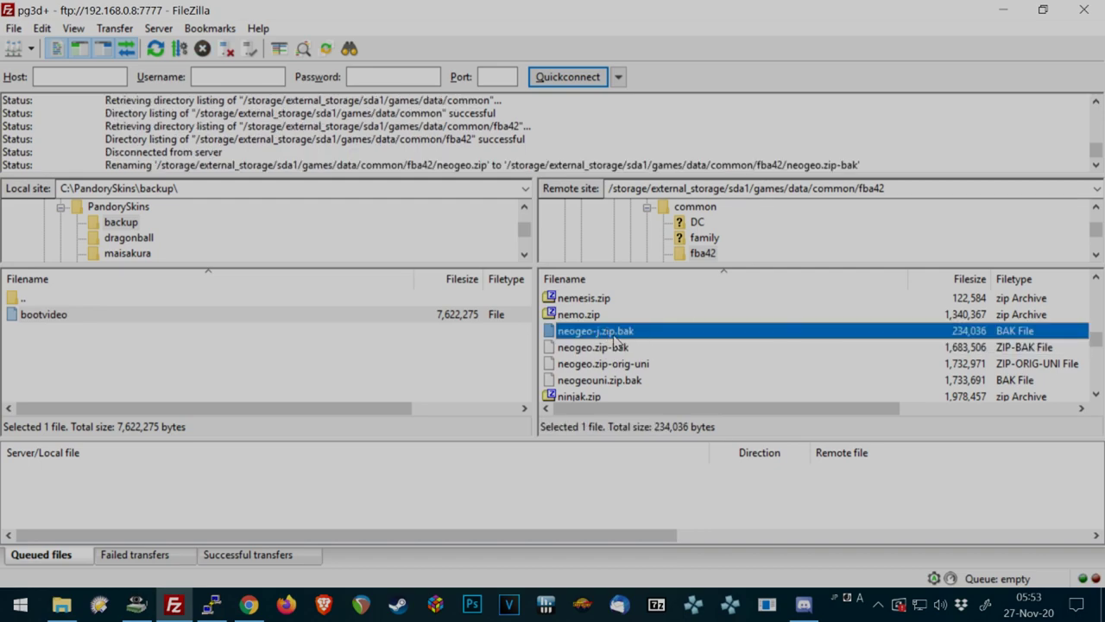
pyautogui.click(589, 335)
pyautogui.press('Left')
pyautogui.press('Left')
pyautogui.press('Left')
pyautogui.press('Left')
pyautogui.press('Left')
pyautogui.press('Left')
pyautogui.press('Left')
pyautogui.press('Left')
pyautogui.press('BackSpace')
pyautogui.press('BackSpace')
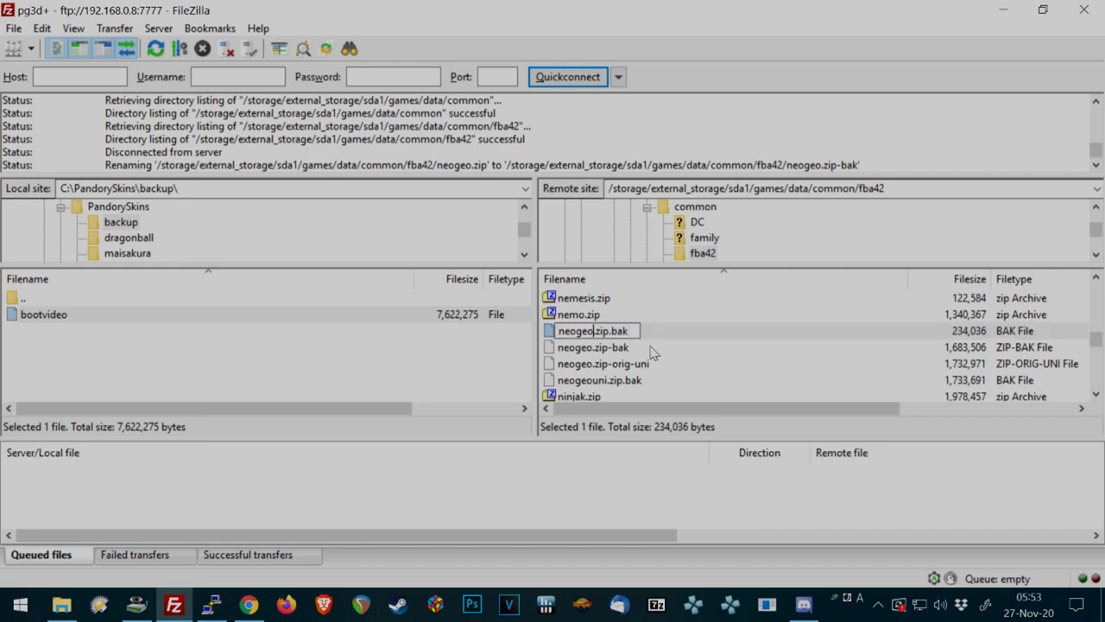
pyautogui.press('BackSpace')
pyautogui.press('BackSpace')
pyautogui.press('Return')
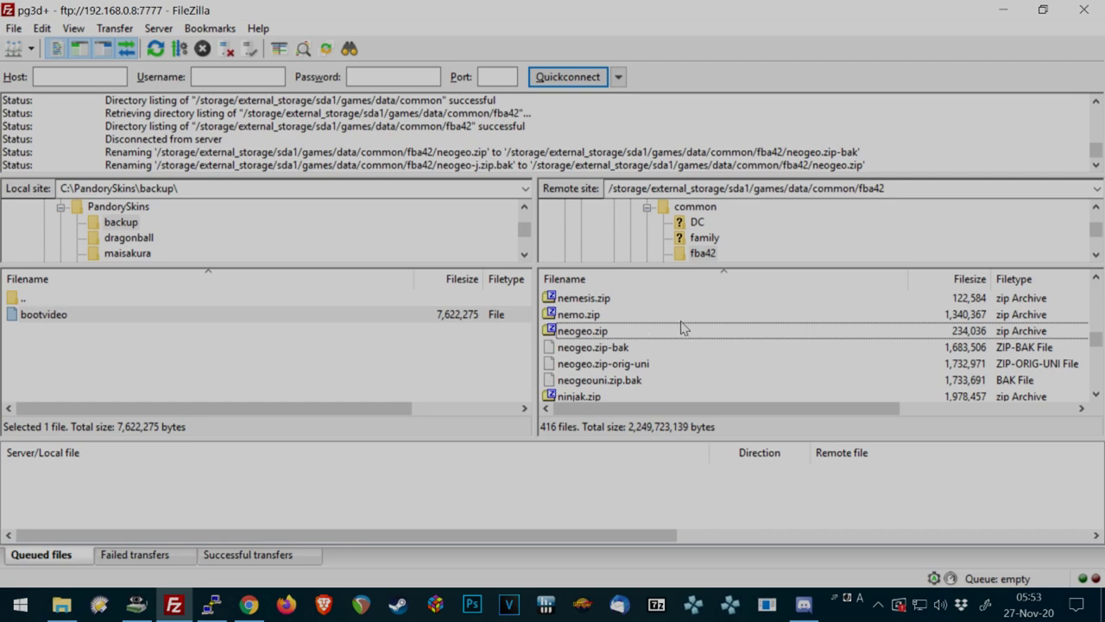
pyautogui.click(639, 333)
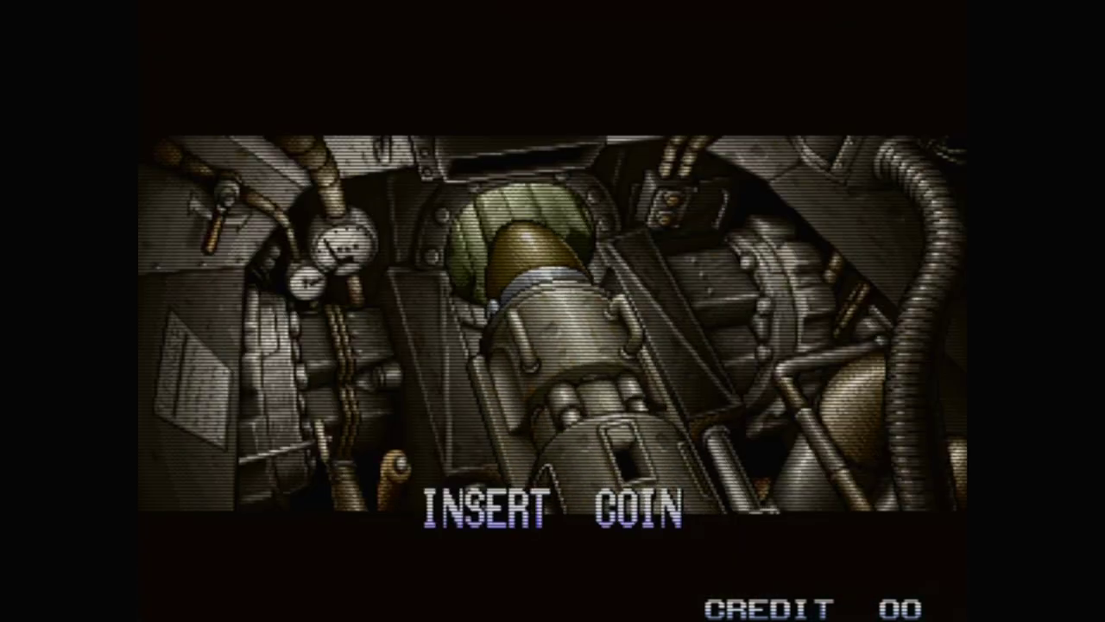
# - In the running game, open the Neo Geo MVS system menu and enter the soft DIP settings for Slot1 Metal Slug
pyautogui.press('F2')
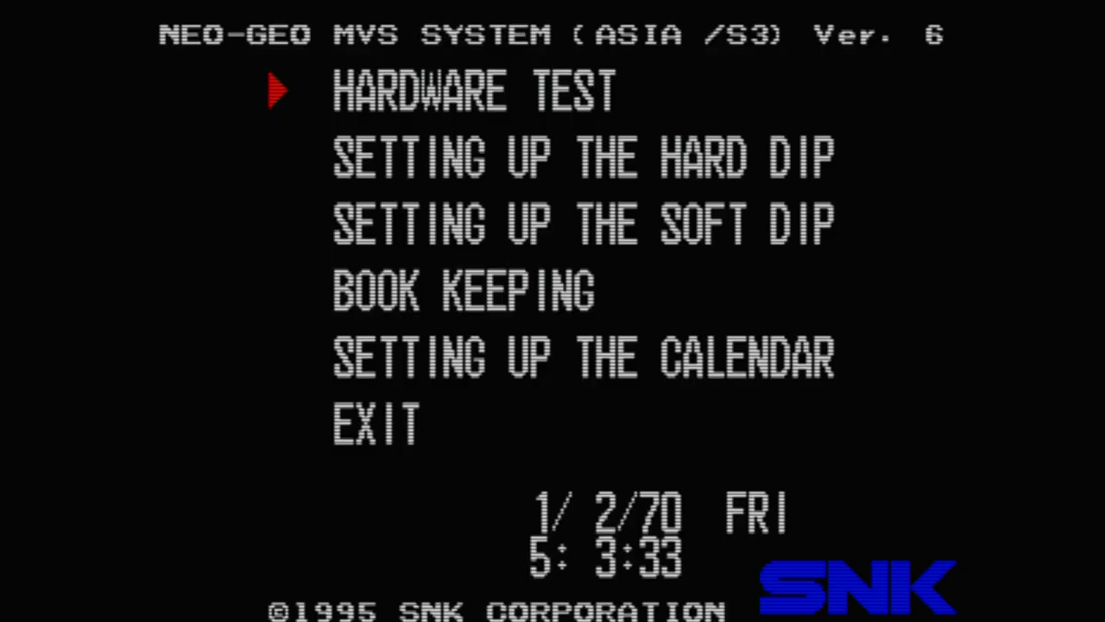
pyautogui.press('Down')
pyautogui.press('Down')
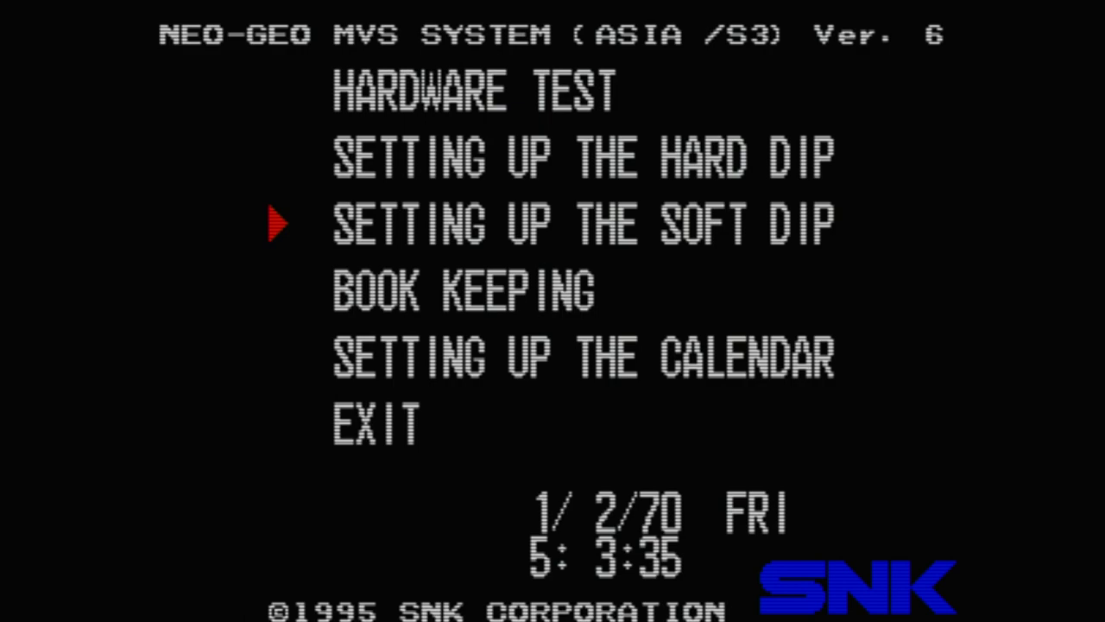
pyautogui.press('ctrl')
pyautogui.press('Down')
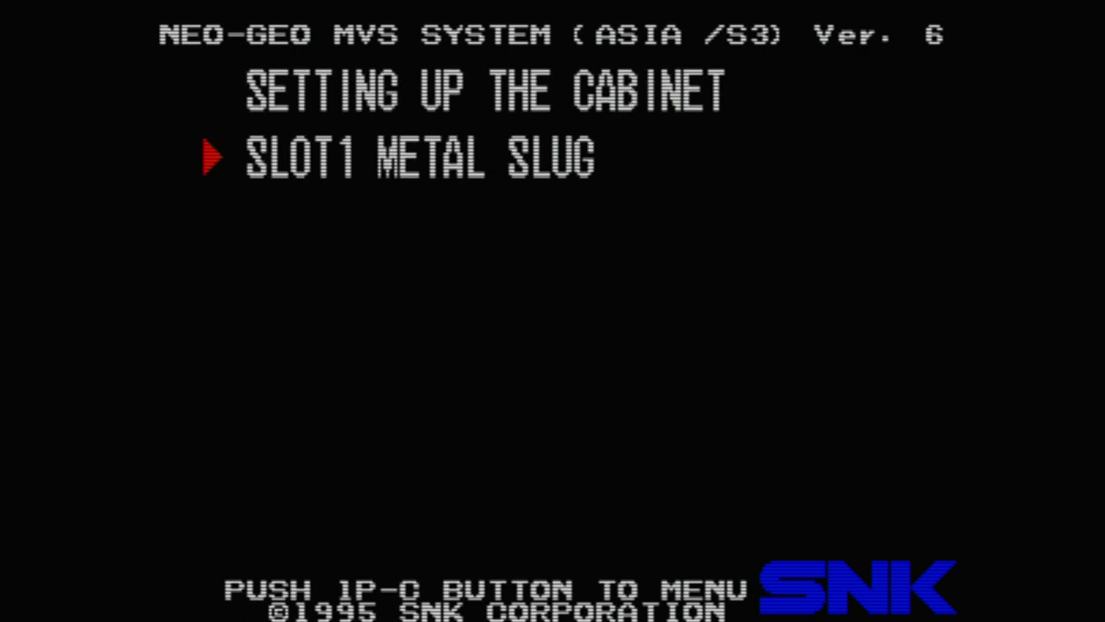
pyautogui.press('ctrl')
# - Set BLOOD to ON in the Metal Slug soft DIP settings, and toggle PLAY MANUAL off and back on
pyautogui.press('Down')
pyautogui.press('Down')
pyautogui.press('Down')
pyautogui.press('Down')
pyautogui.press('Down')
pyautogui.press('Down')
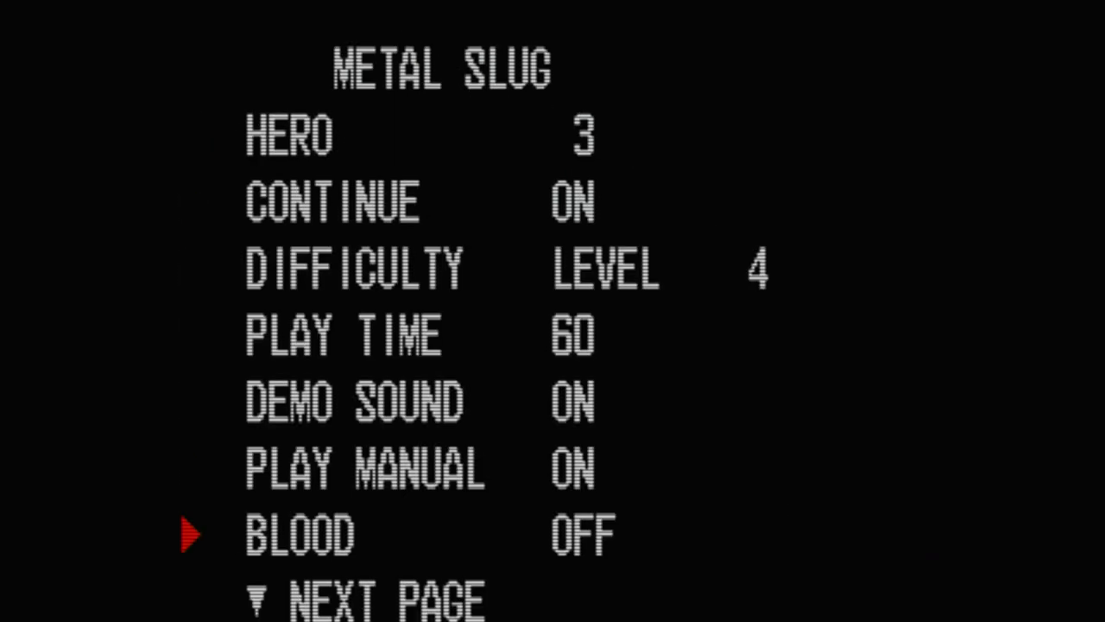
pyautogui.press('ctrl')
pyautogui.press('Up')
pyautogui.press('ctrl')
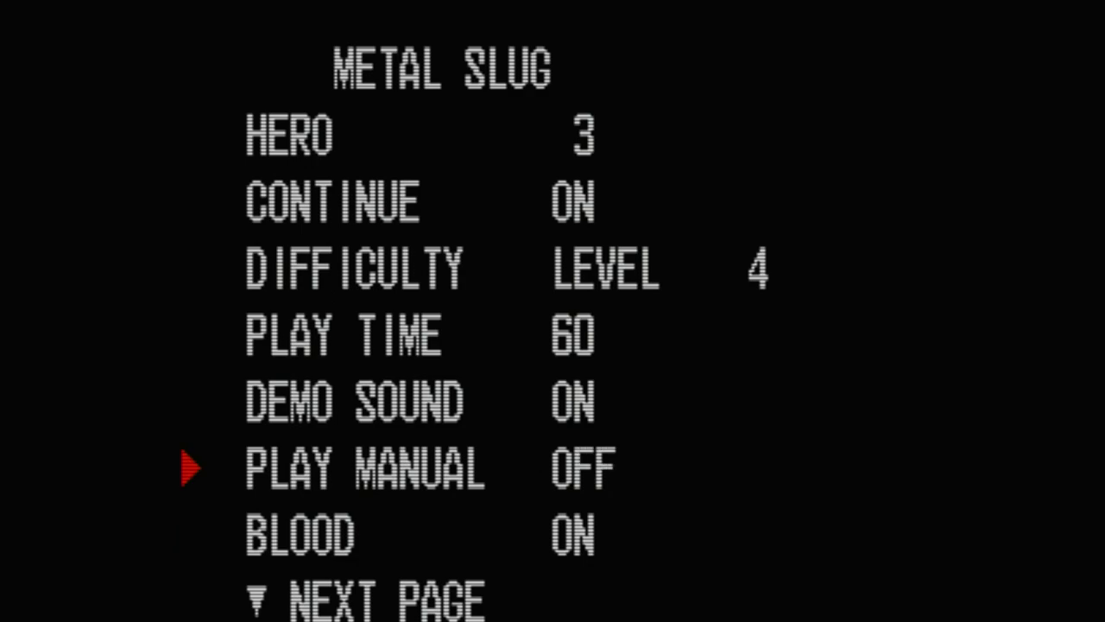
pyautogui.press('ctrl')
# - Leave the soft DIP settings and exit the MVS system menu to restart the game
pyautogui.press('alt')
pyautogui.press('Up')
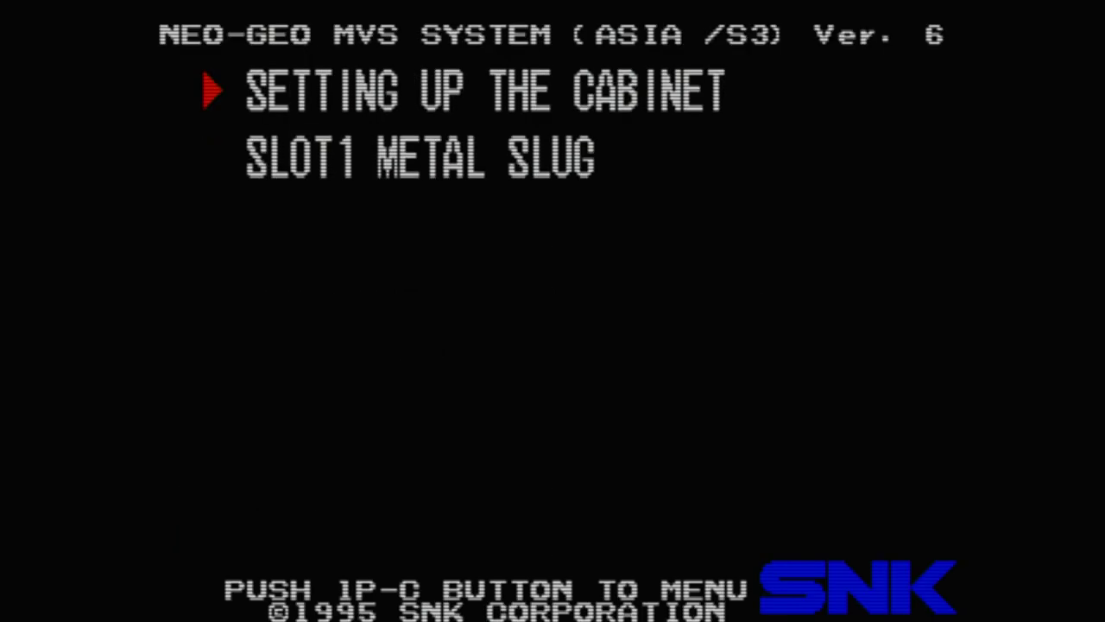
pyautogui.press('alt')
pyautogui.press('Down')
pyautogui.press('Down')
pyautogui.press('Down')
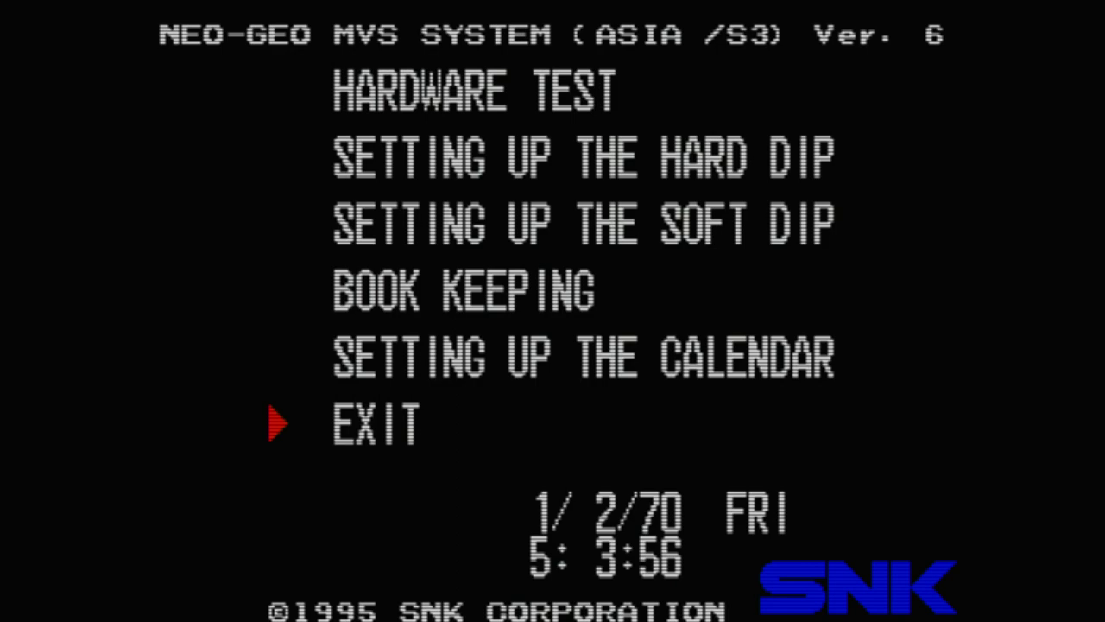
pyautogui.press('ctrl')
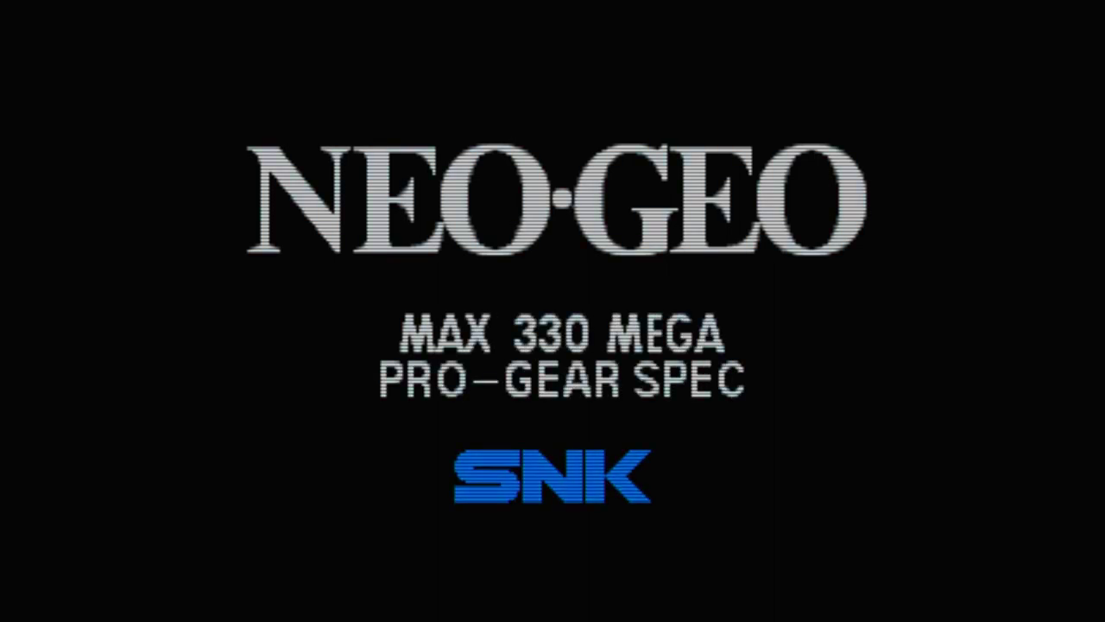
# - Bring up the in-game menu with the save state and exit options and close it again
pyautogui.press('Escape')
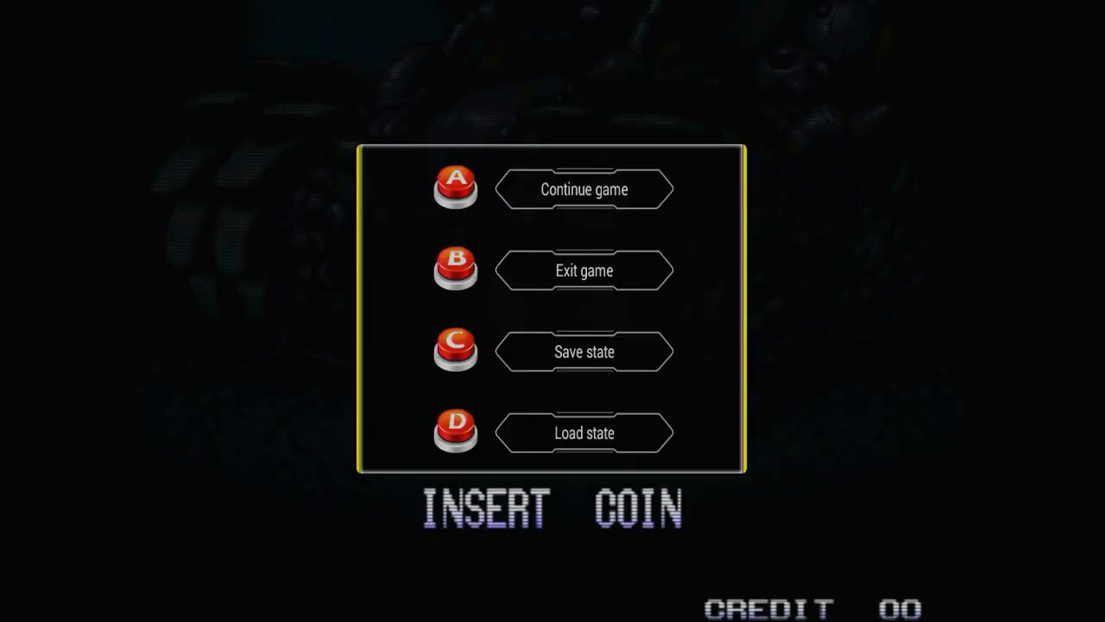
pyautogui.press('Escape')
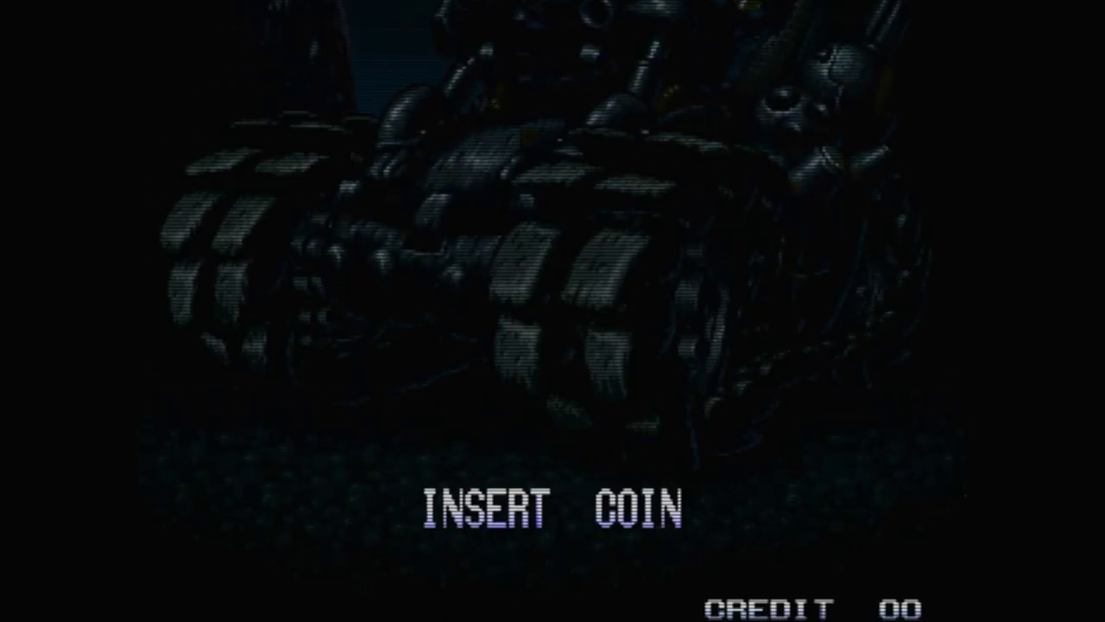
pyautogui.press('Escape')
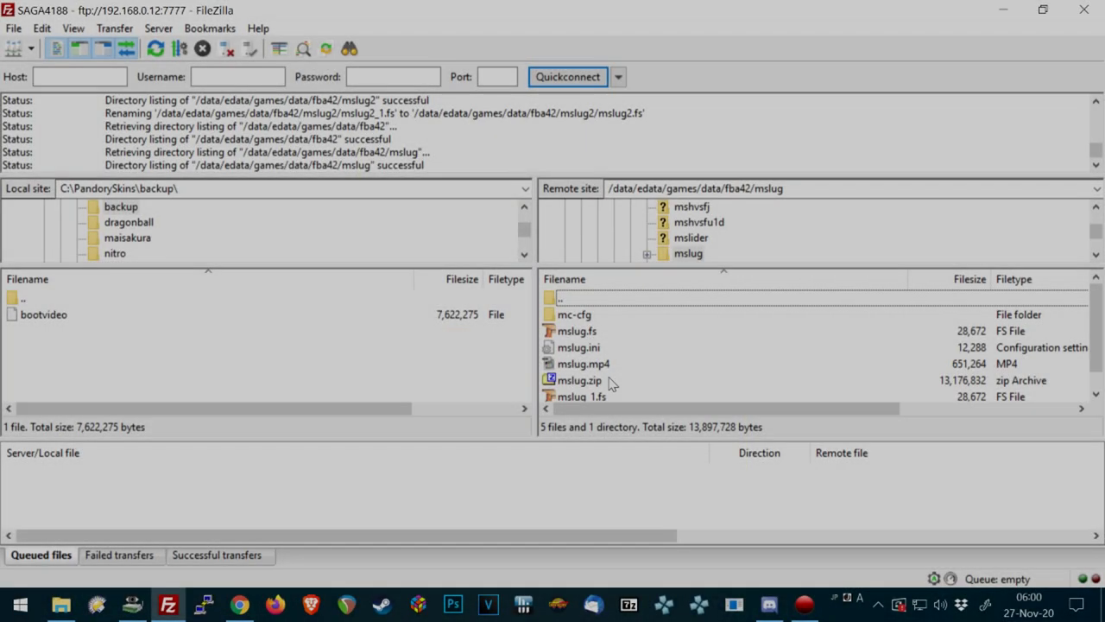
# - In FileZilla, rename mslug.fs in /data/edata/games/data/fba42/mslug to mslug.bak
pyautogui.click(586, 316)
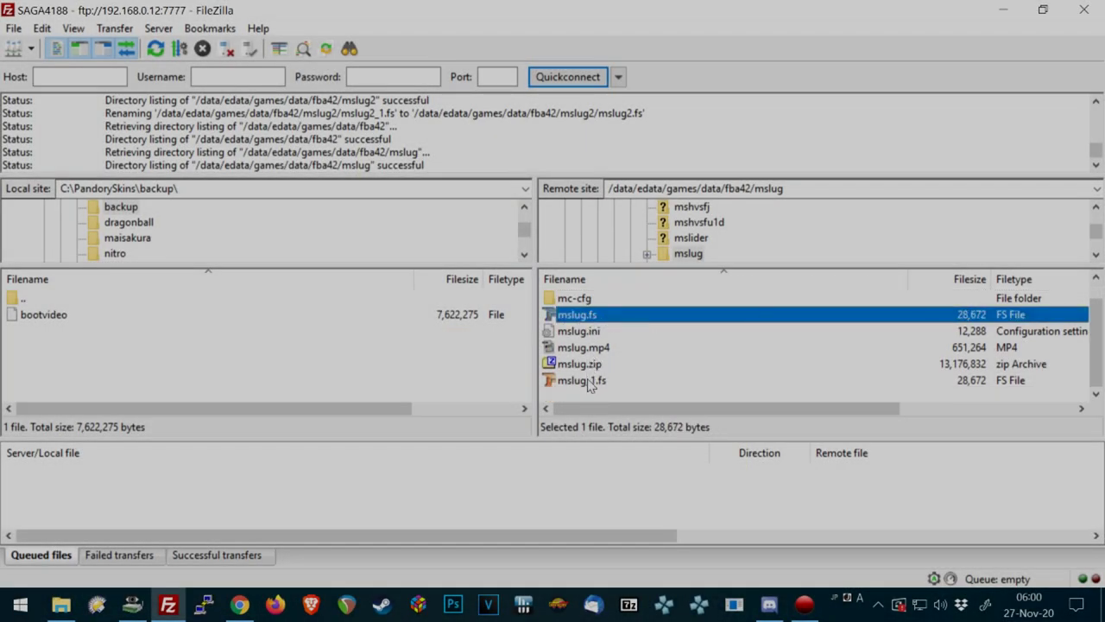
pyautogui.click(603, 319)
pyautogui.write('-ba')
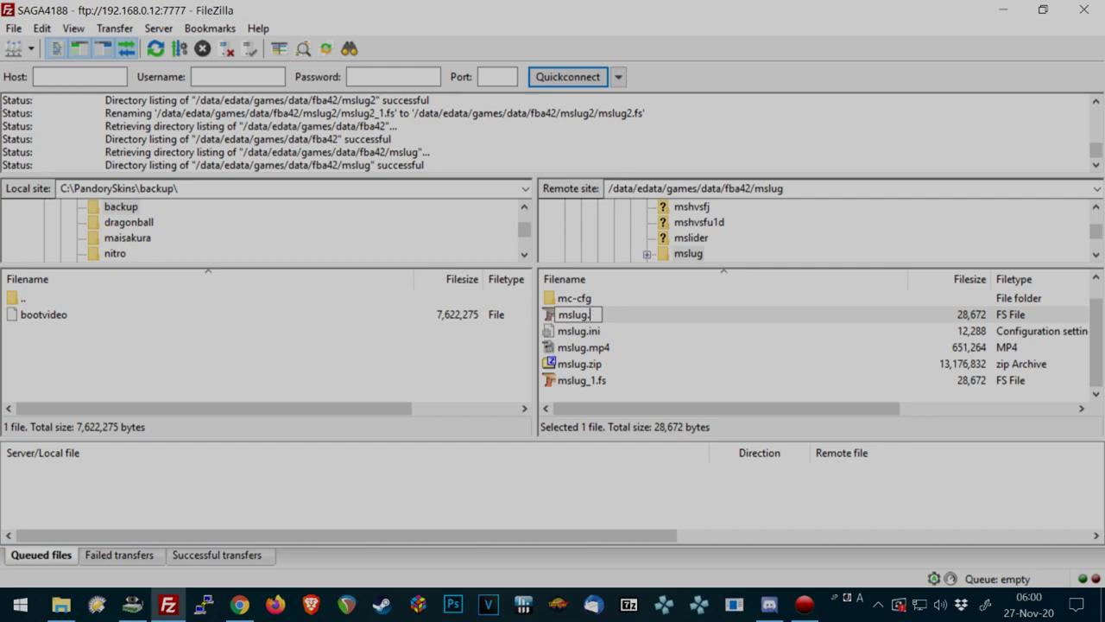
pyautogui.press('Return')
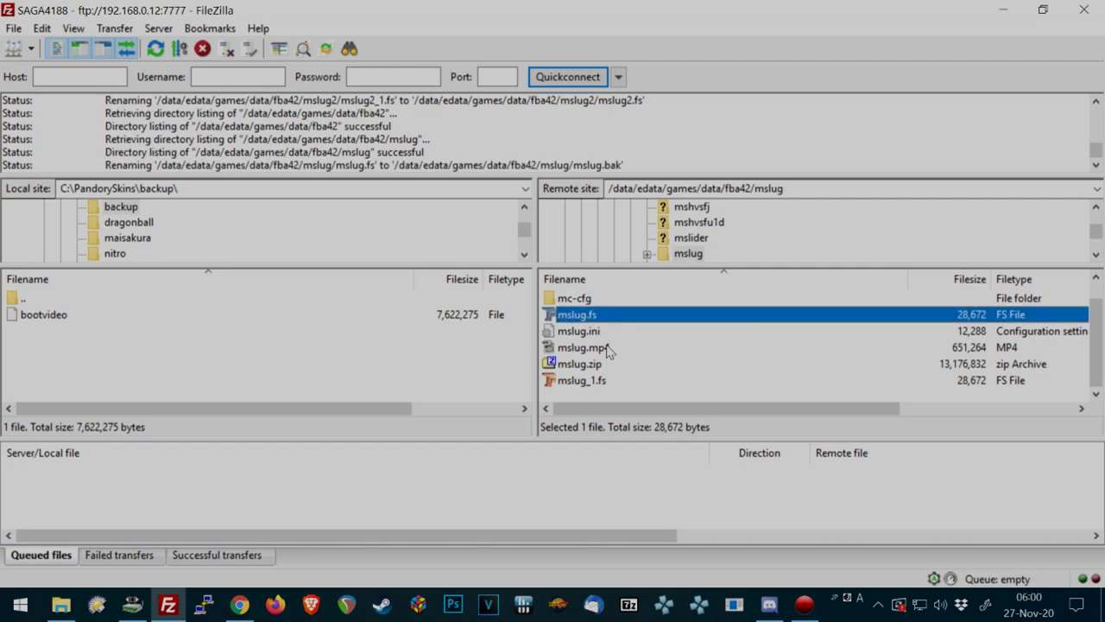
# - Rename the save state file mslug_1.fs in the mslug folder to mslug.fs
pyautogui.click(596, 384)
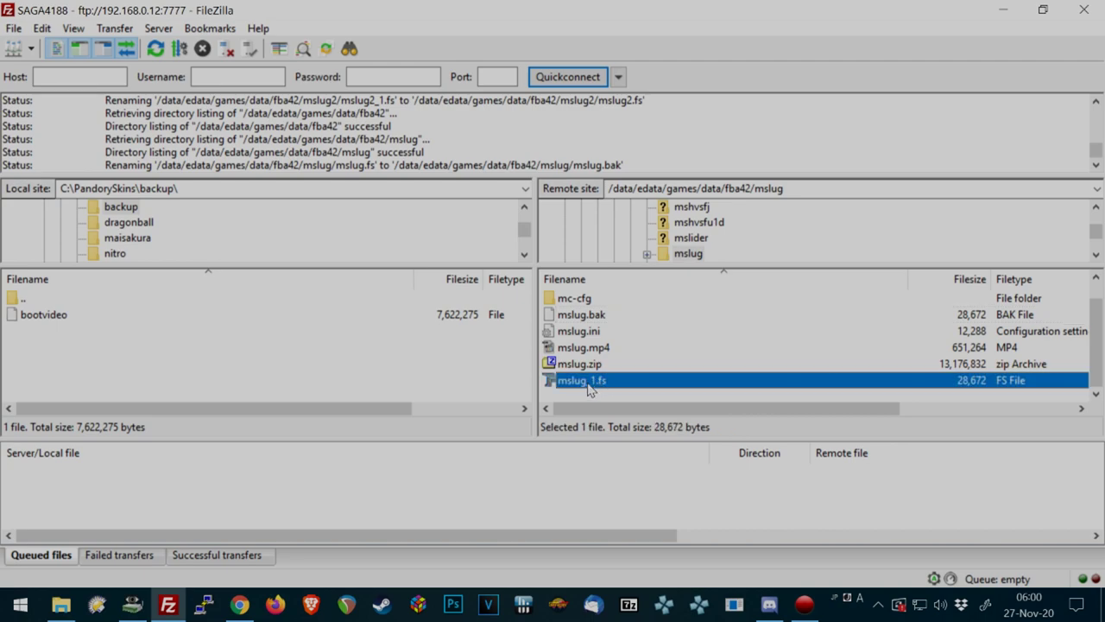
pyautogui.press('F2')
pyautogui.press('BackSpace')
pyautogui.press('BackSpace')
pyautogui.press('Return')
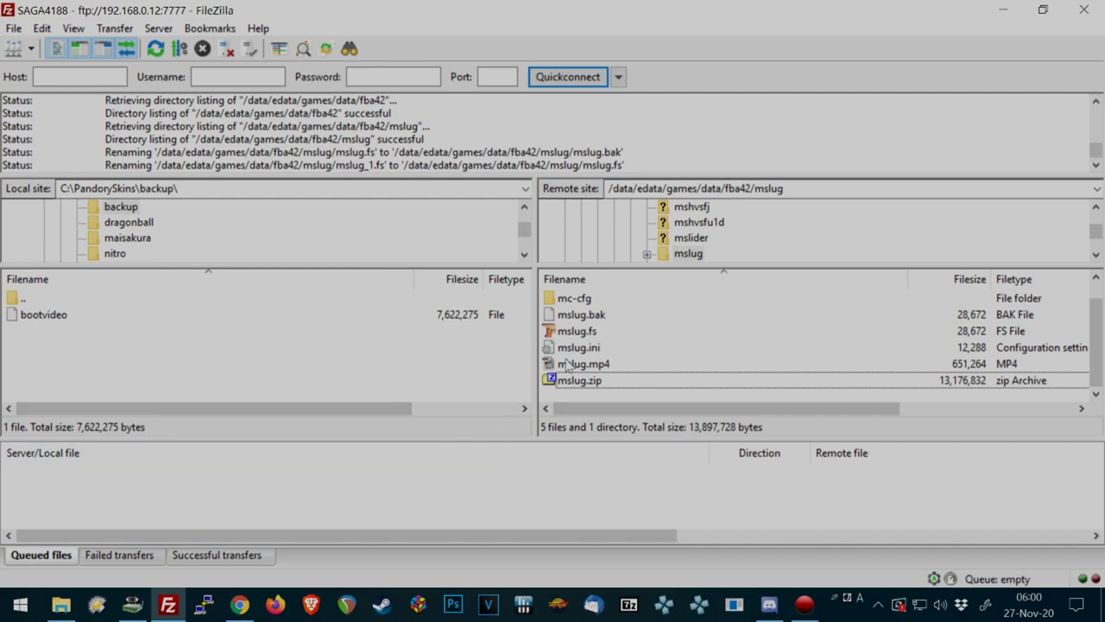
pyautogui.click(598, 364)
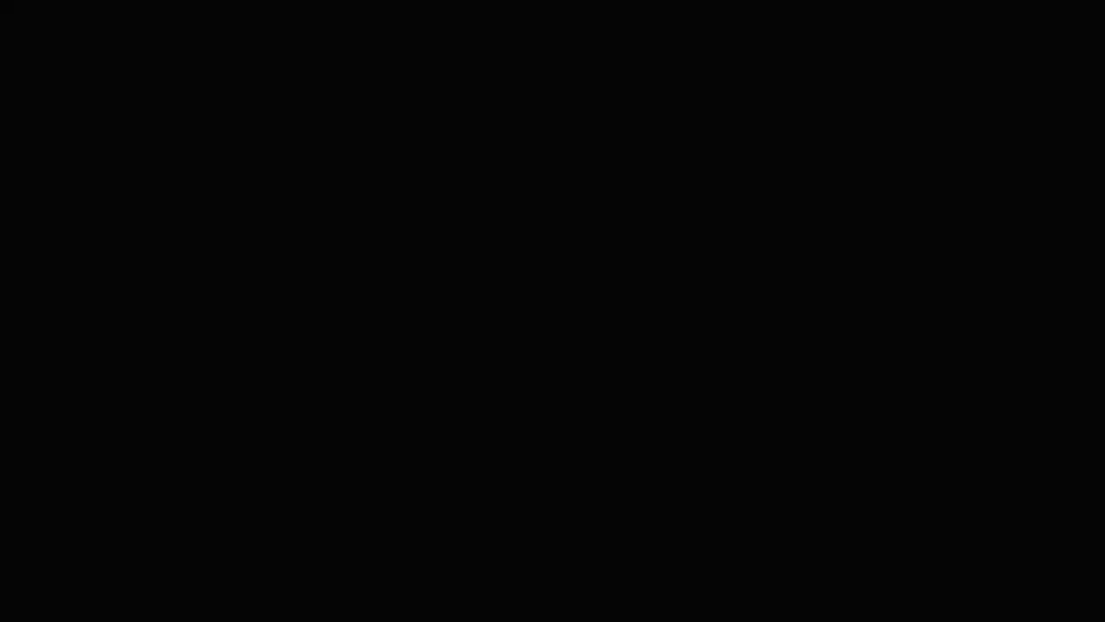
# - Insert a credit in Metal Slug, start a one-player game past the How to Play screen, and shoot the first soldier
pyautogui.press('5')
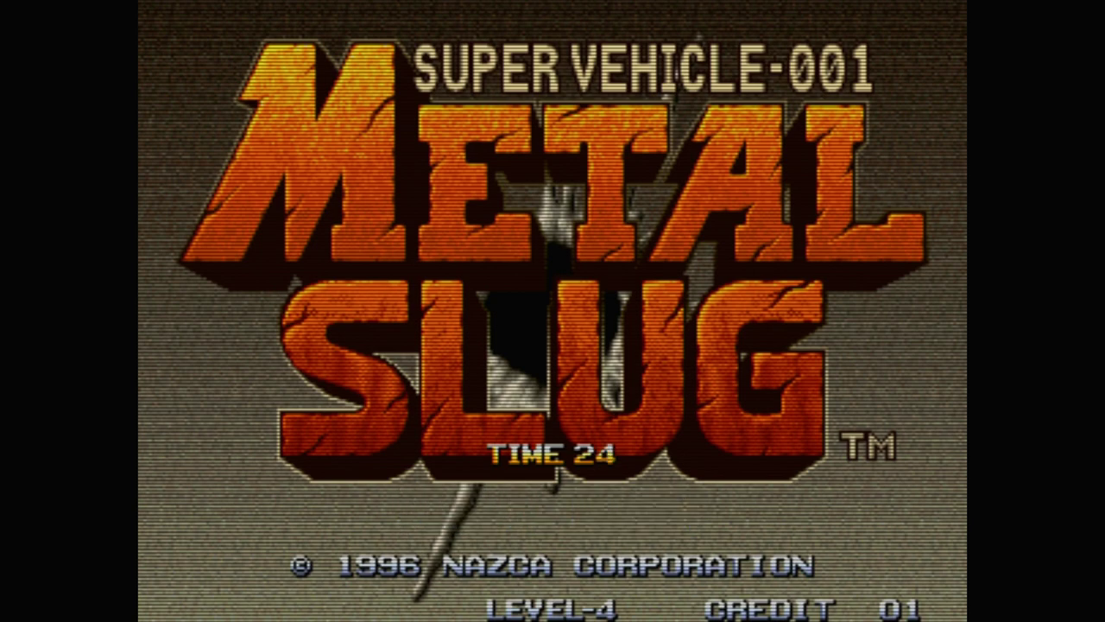
pyautogui.press('1')
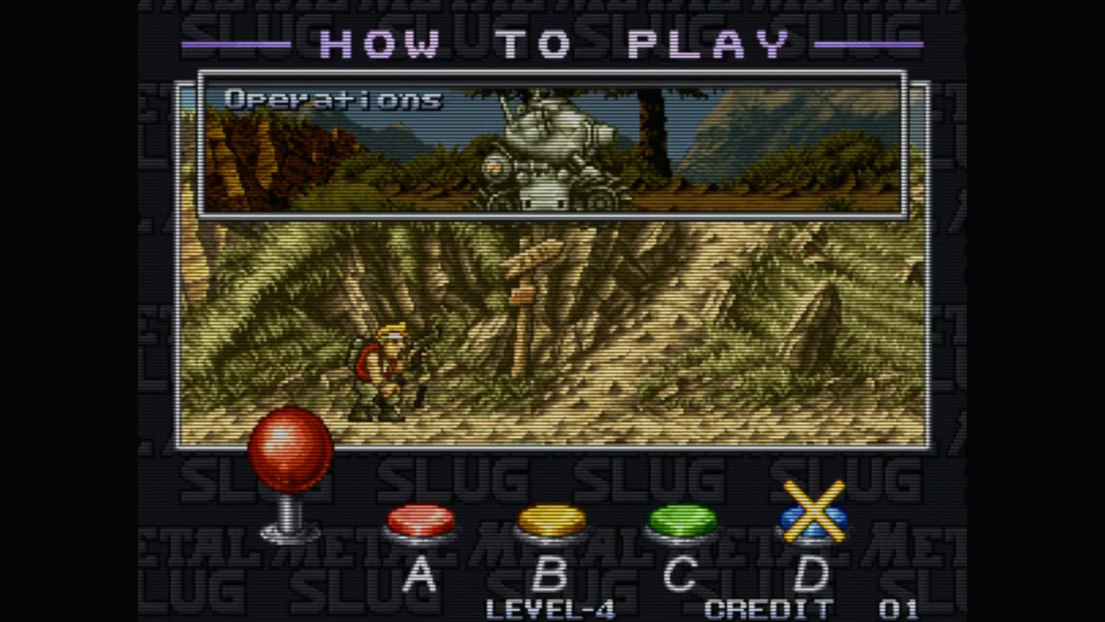
pyautogui.press('1')
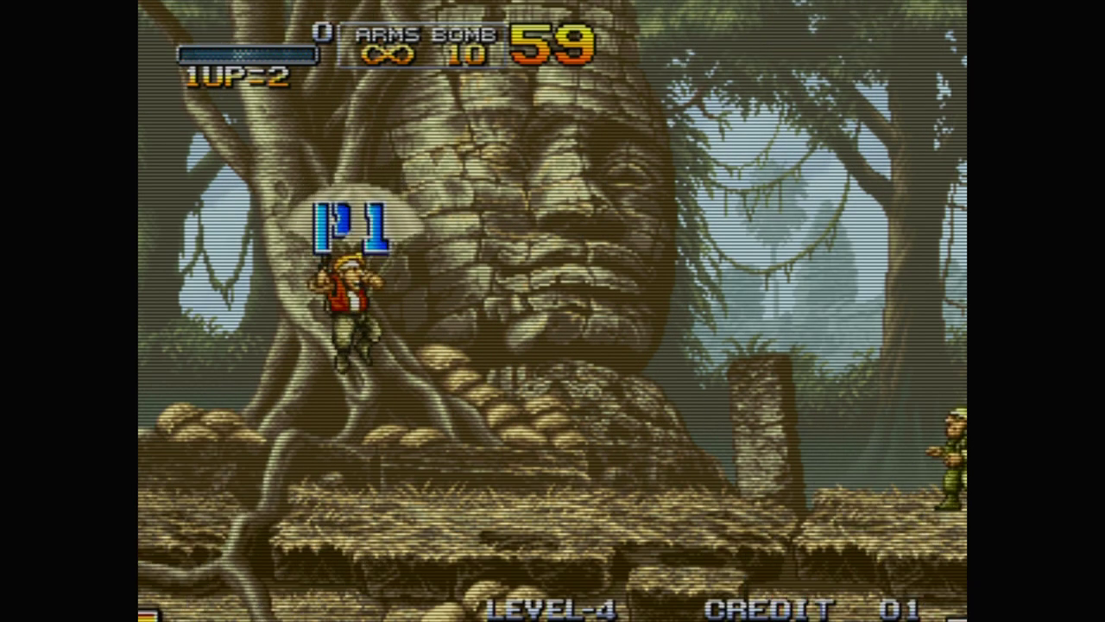
pyautogui.press('Right')
pyautogui.press('Right')
pyautogui.press('ctrl')
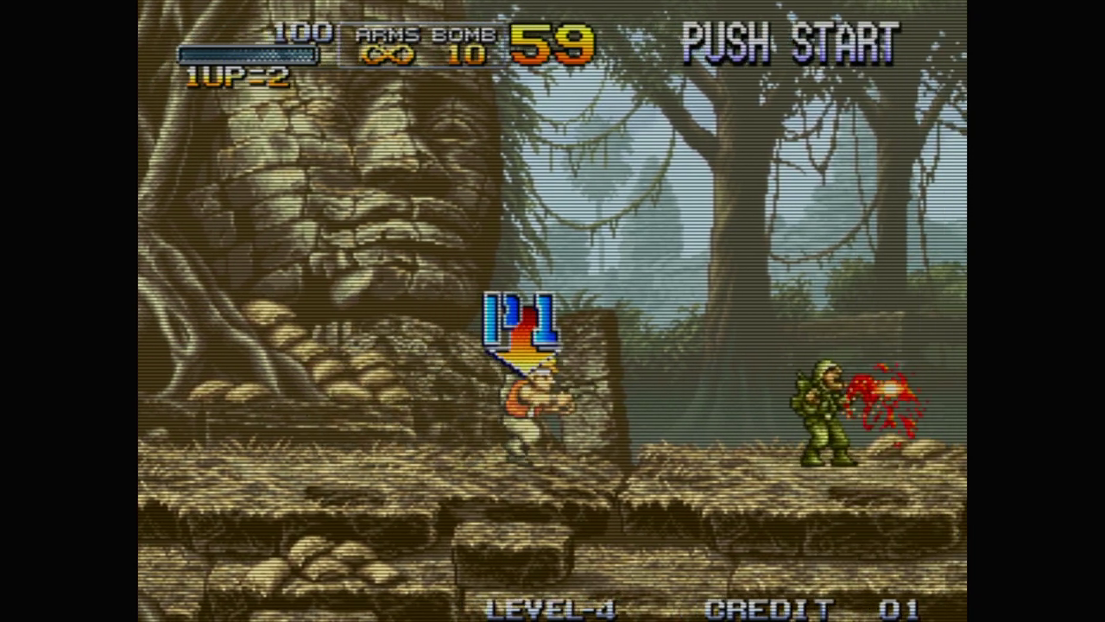